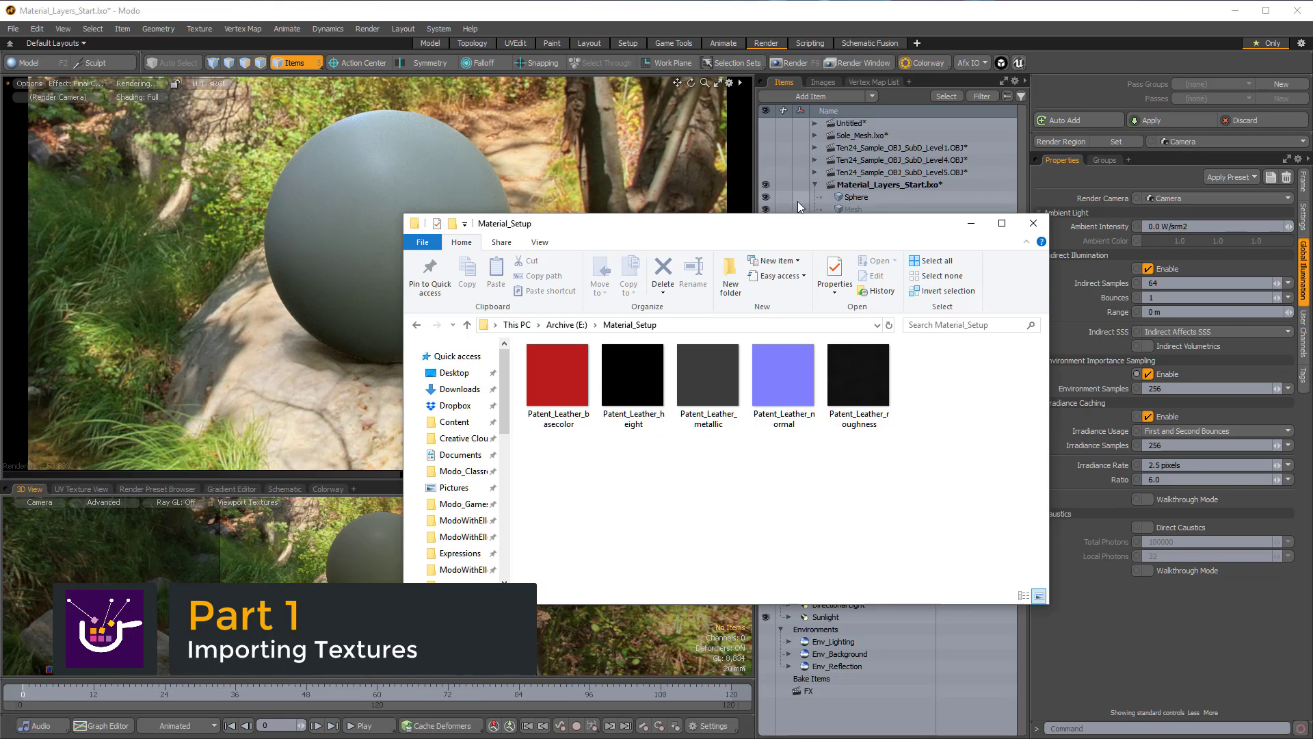
Move the Material_Setup folder window out of the way and select the Ball material group in the Shader Tree.
left_click_drag(807, 225, 969, 218)
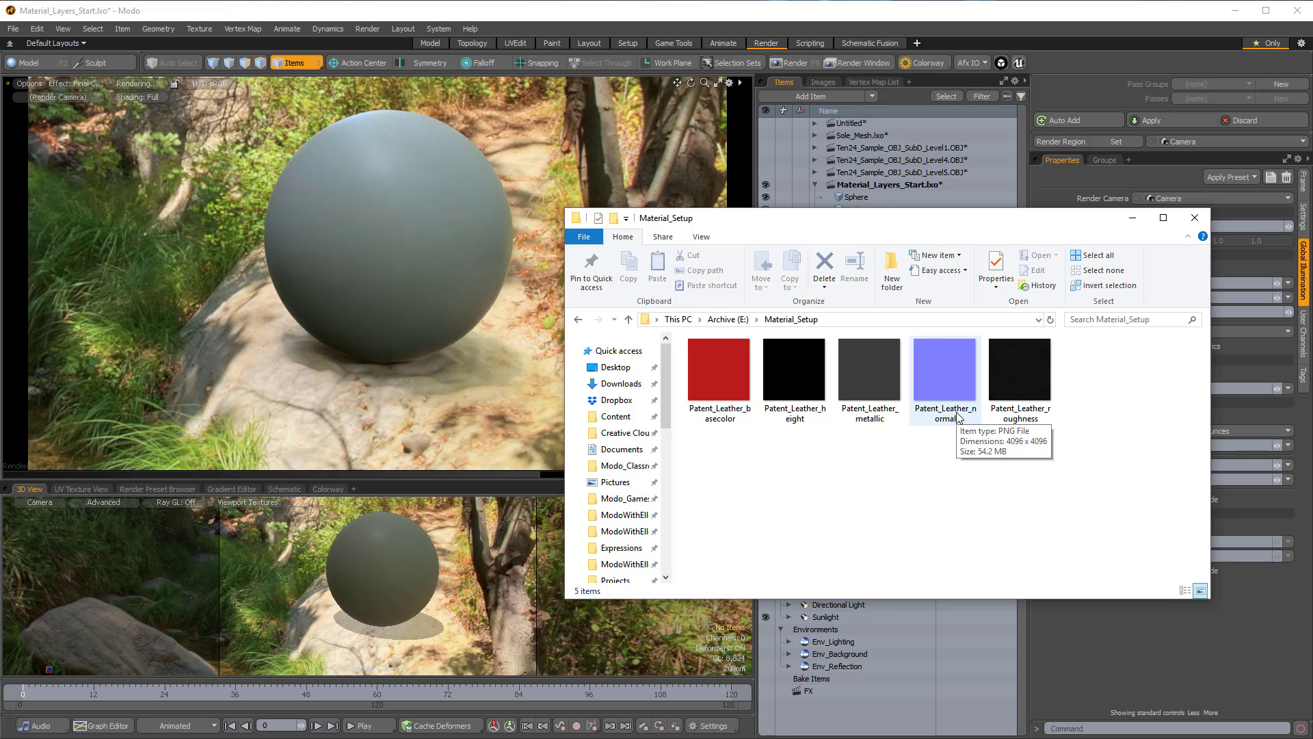
left_click_drag(884, 221, 1312, 254)
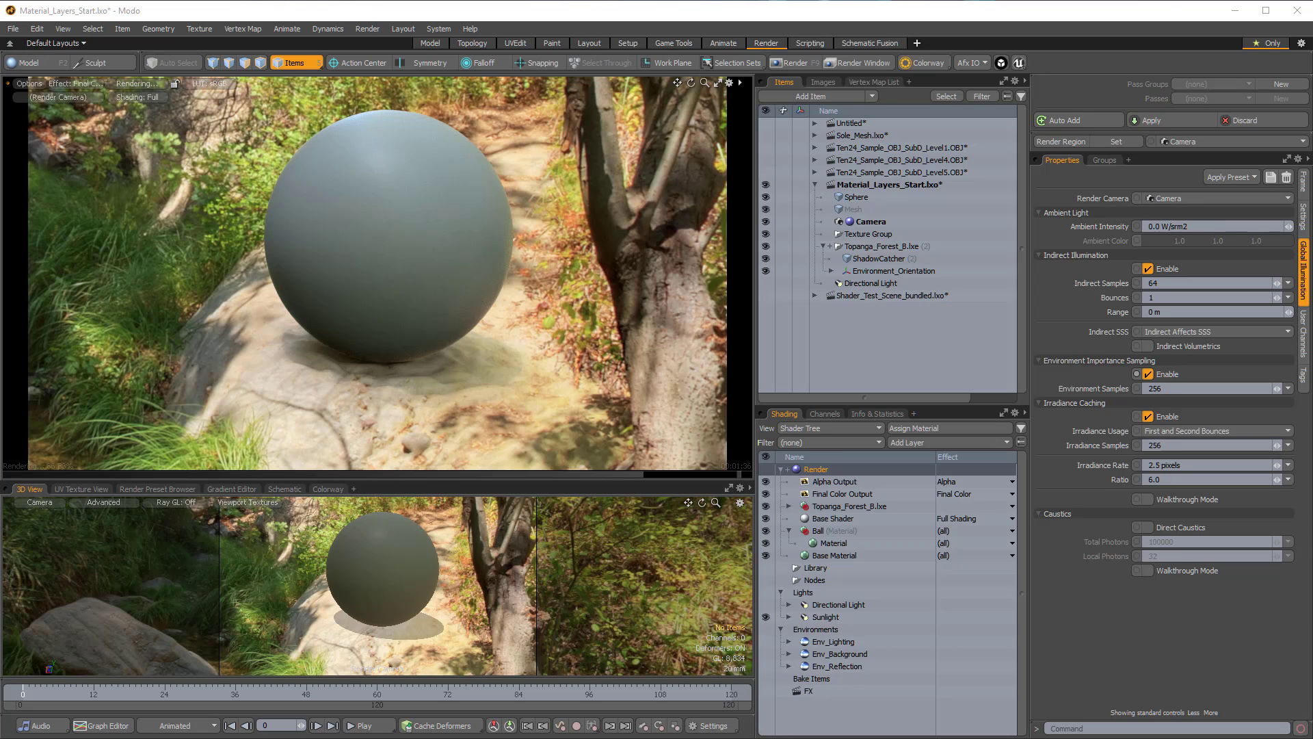
left_click(833, 543)
left_click(833, 530)
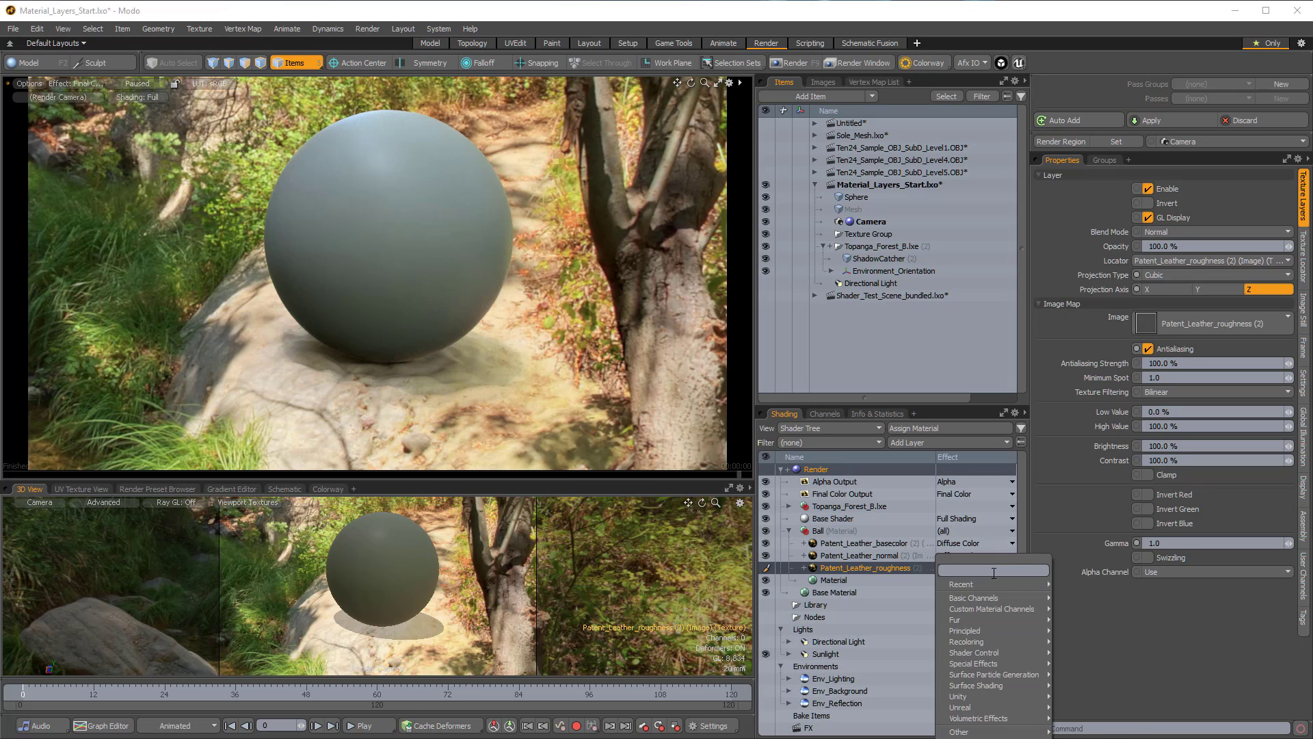
Set the Patent_Leather_roughness layer's effect to Roughness and the Patent_Leather_normal layer's effect to Normal.
mouse_move(970, 600)
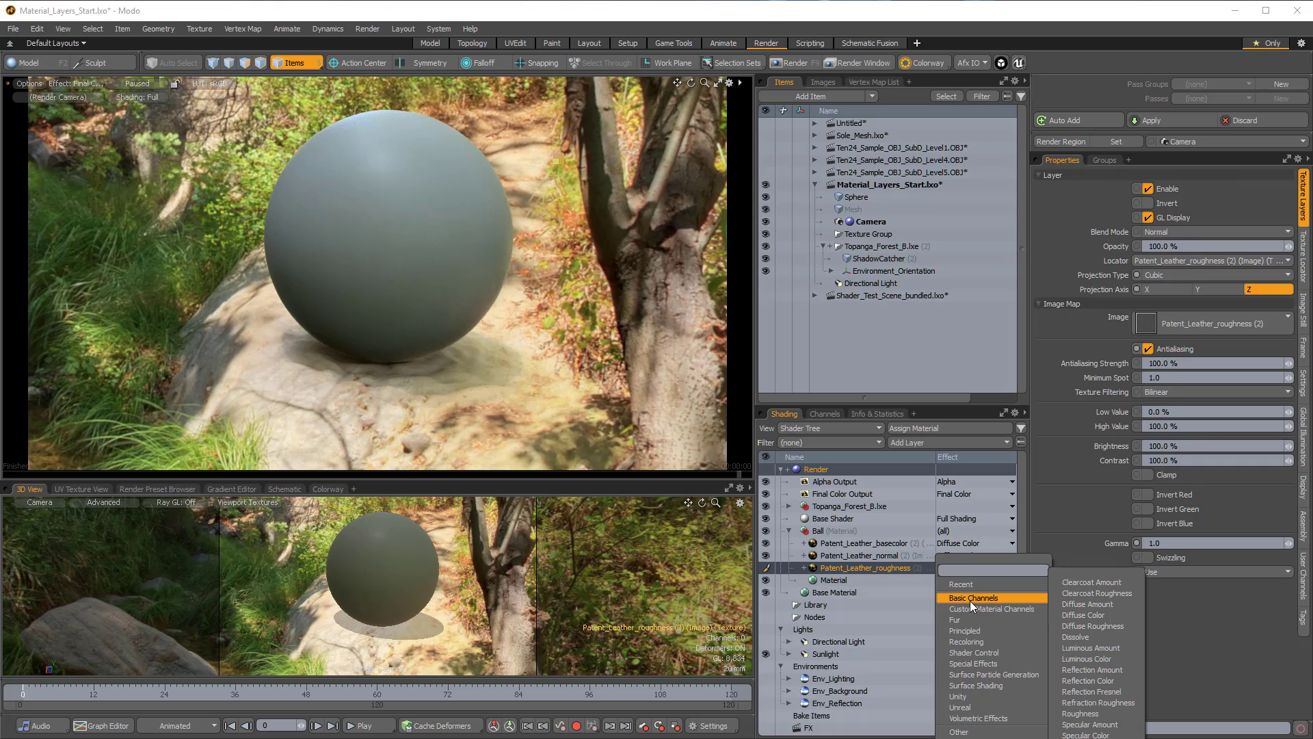
left_click(1080, 715)
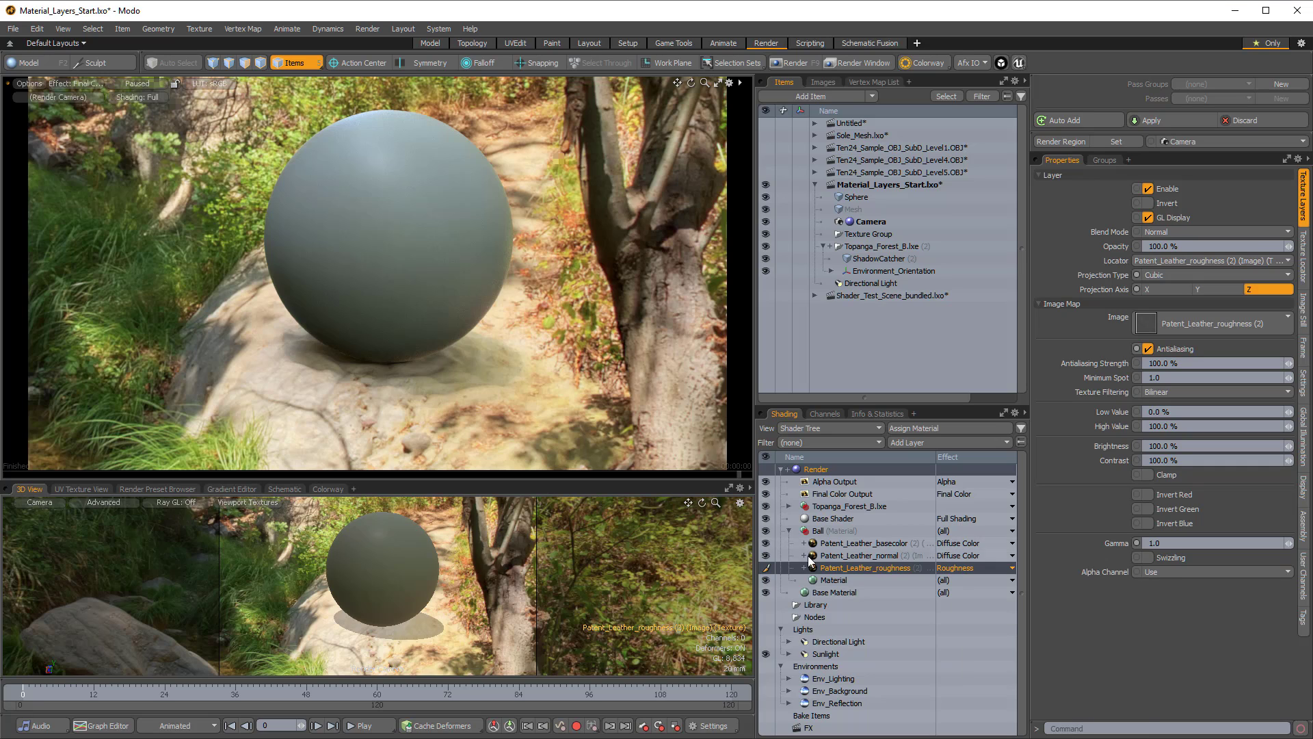
left_click(1012, 555)
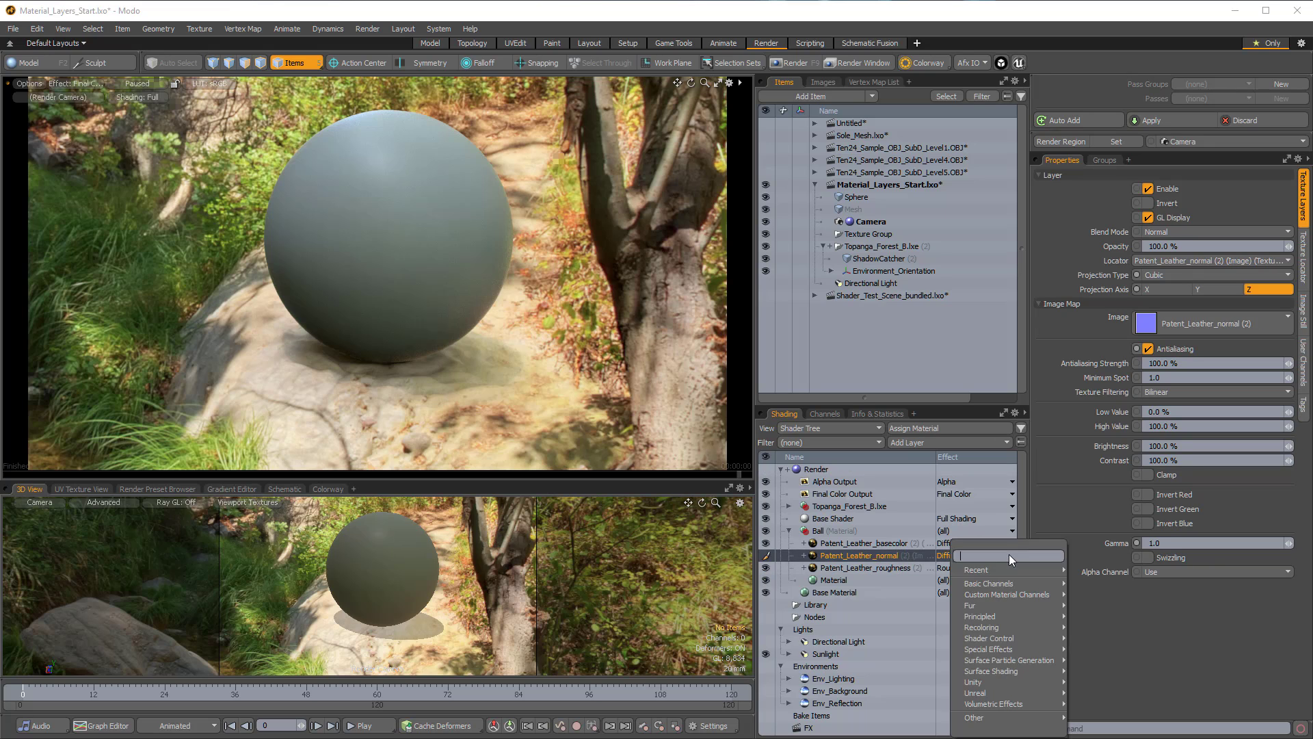
mouse_move(1000, 593)
mouse_move(980, 671)
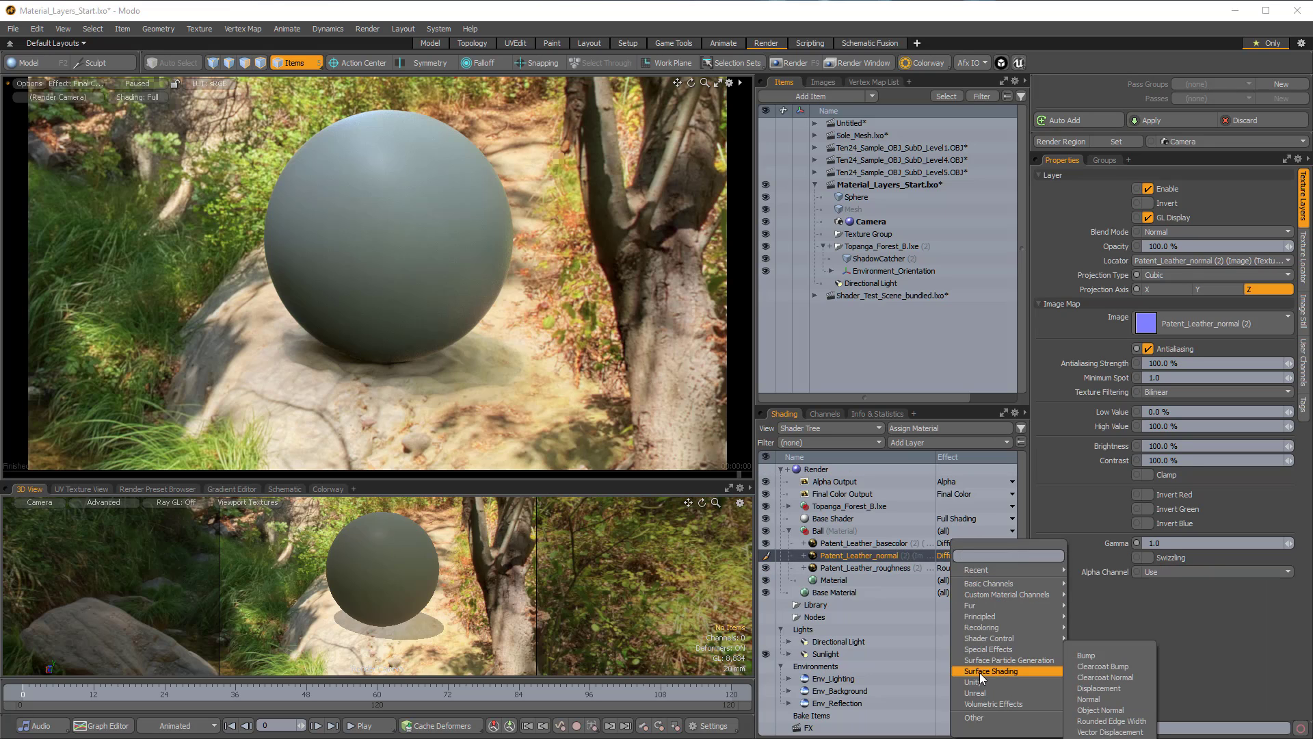
left_click(1108, 697)
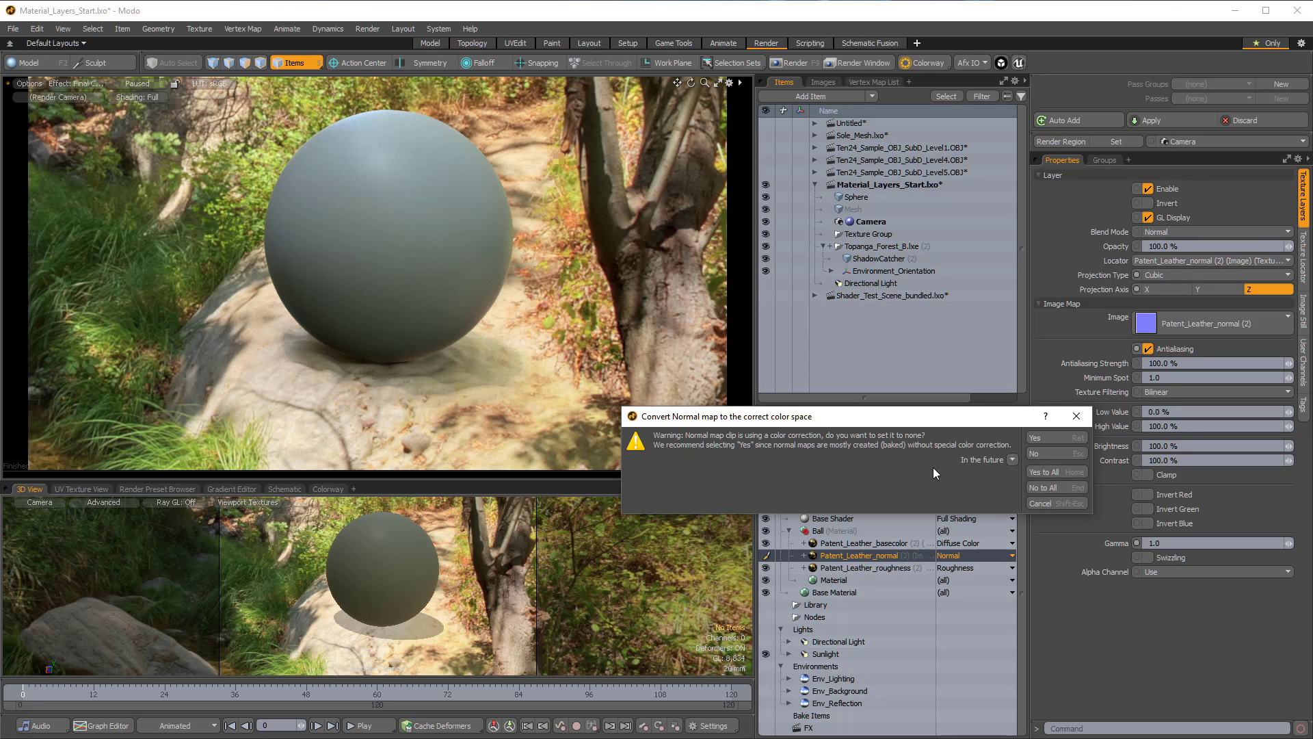
Accept setting the normal map's color correction to none, and dismiss the sphere's Polygon Set Material dialog without changes.
left_click(1012, 459)
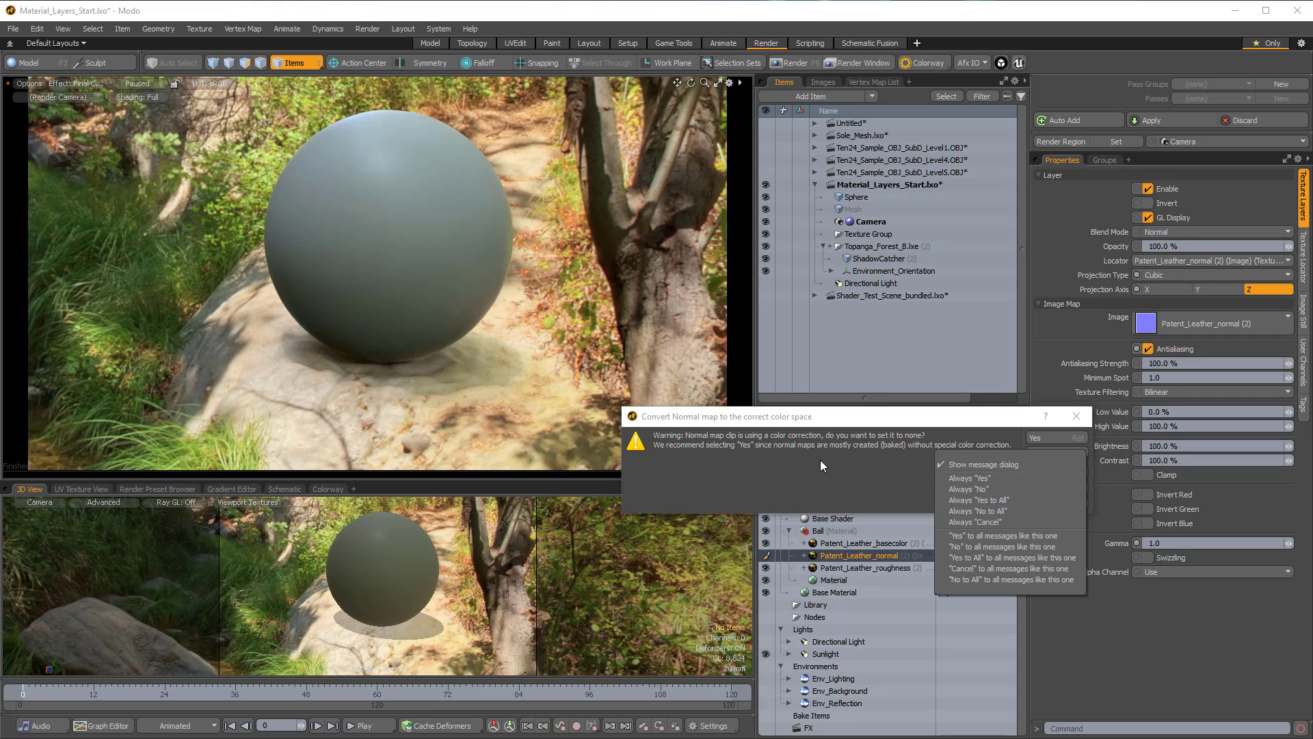
left_click(982, 470)
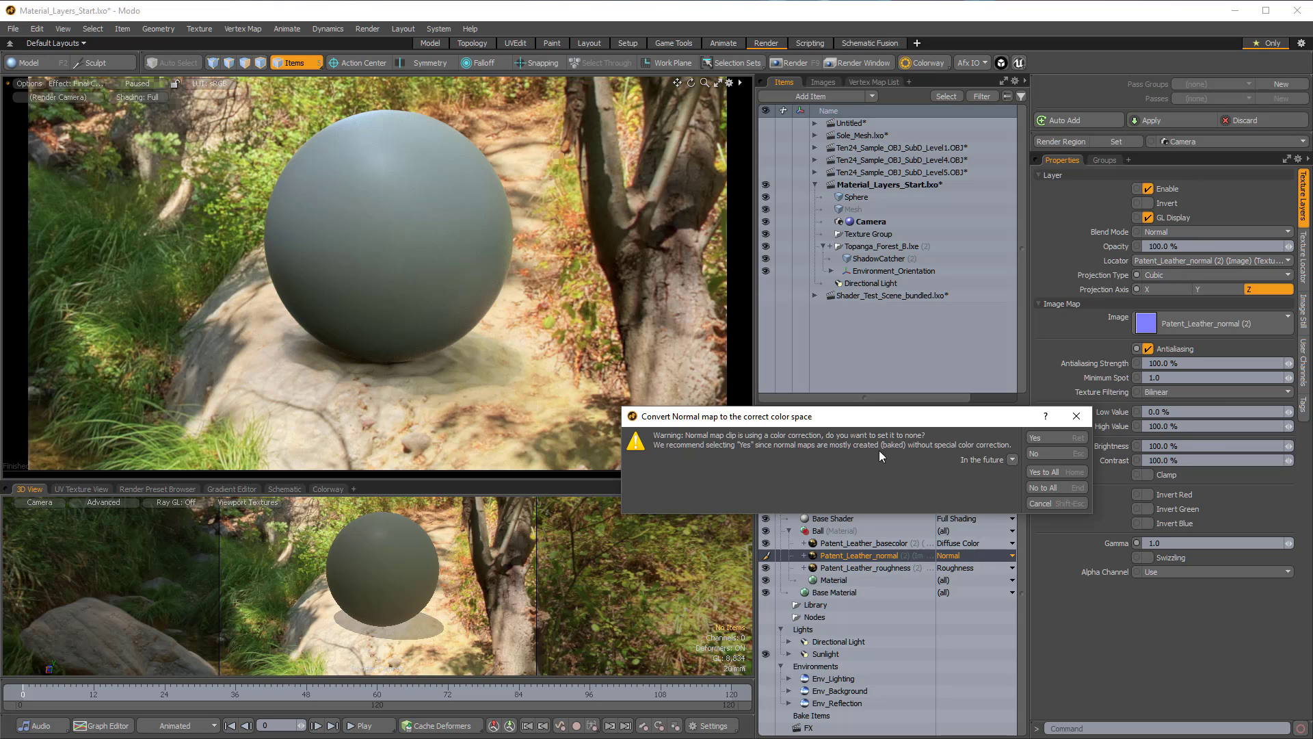
left_click_drag(871, 422, 870, 355)
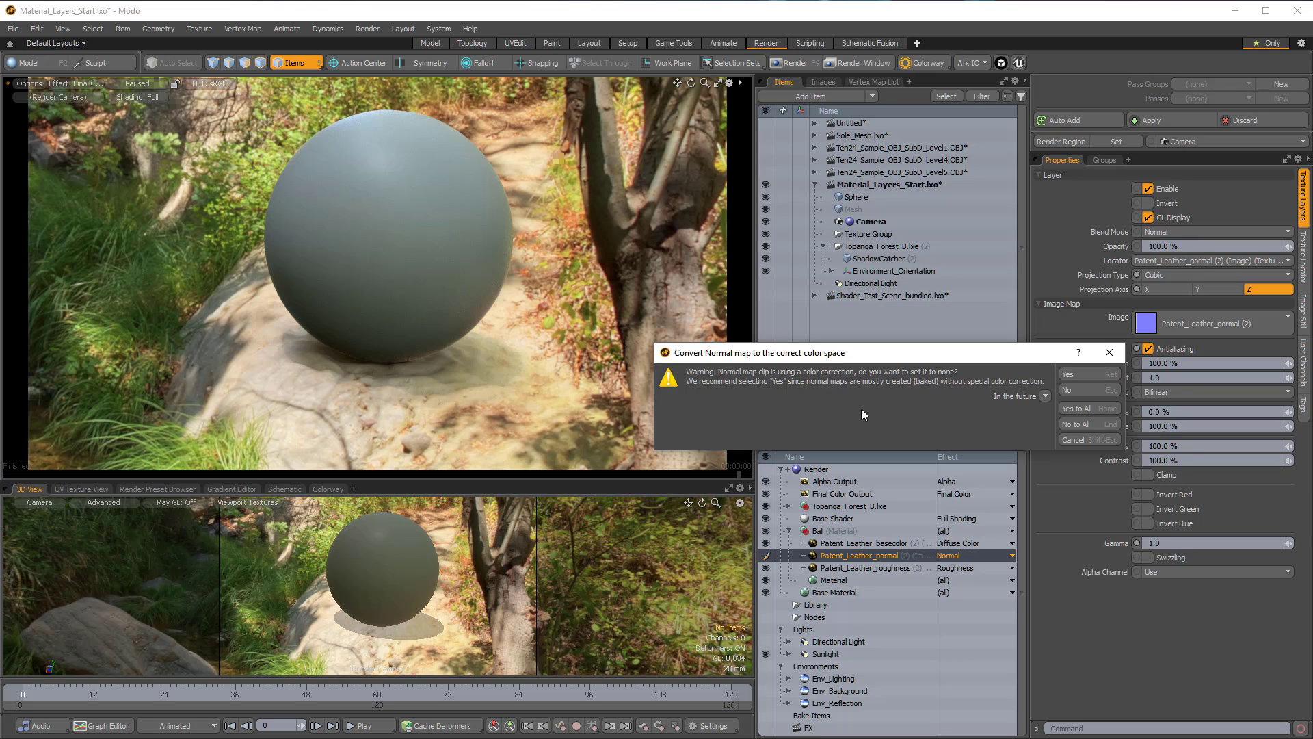
left_click(1069, 374)
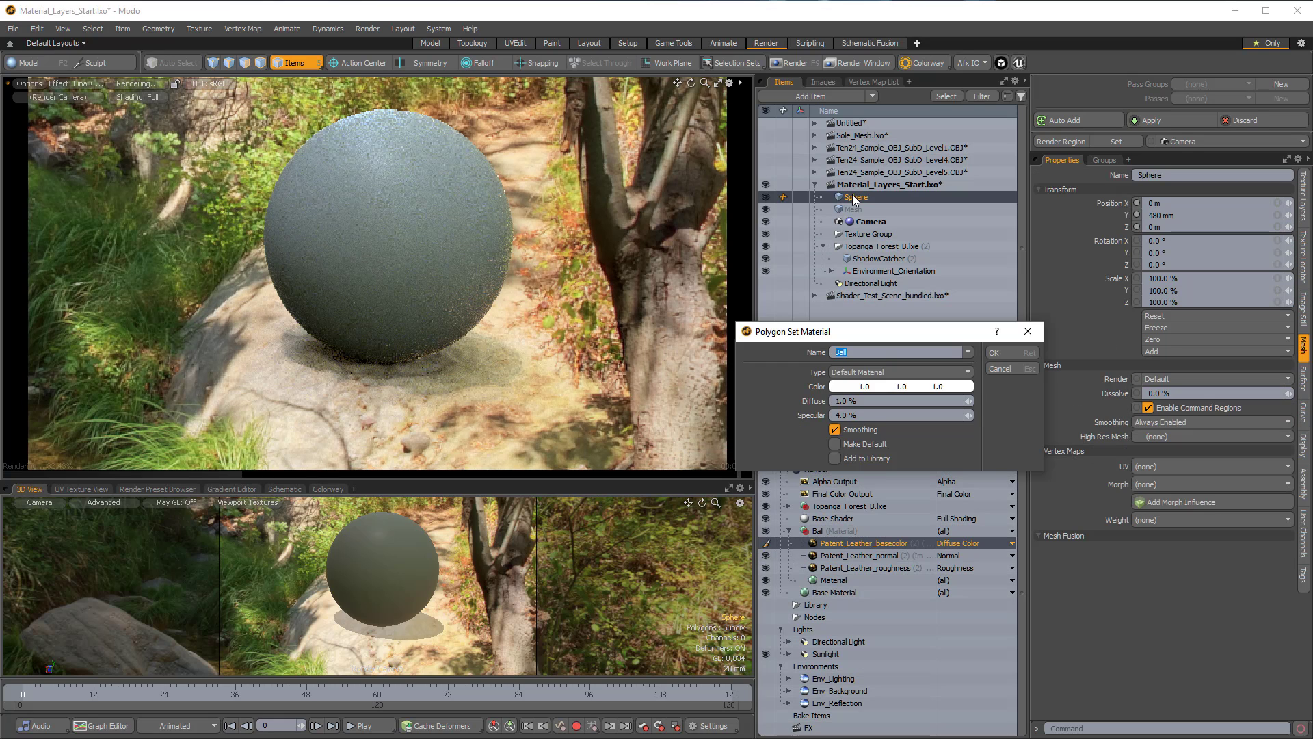
key("Escape")
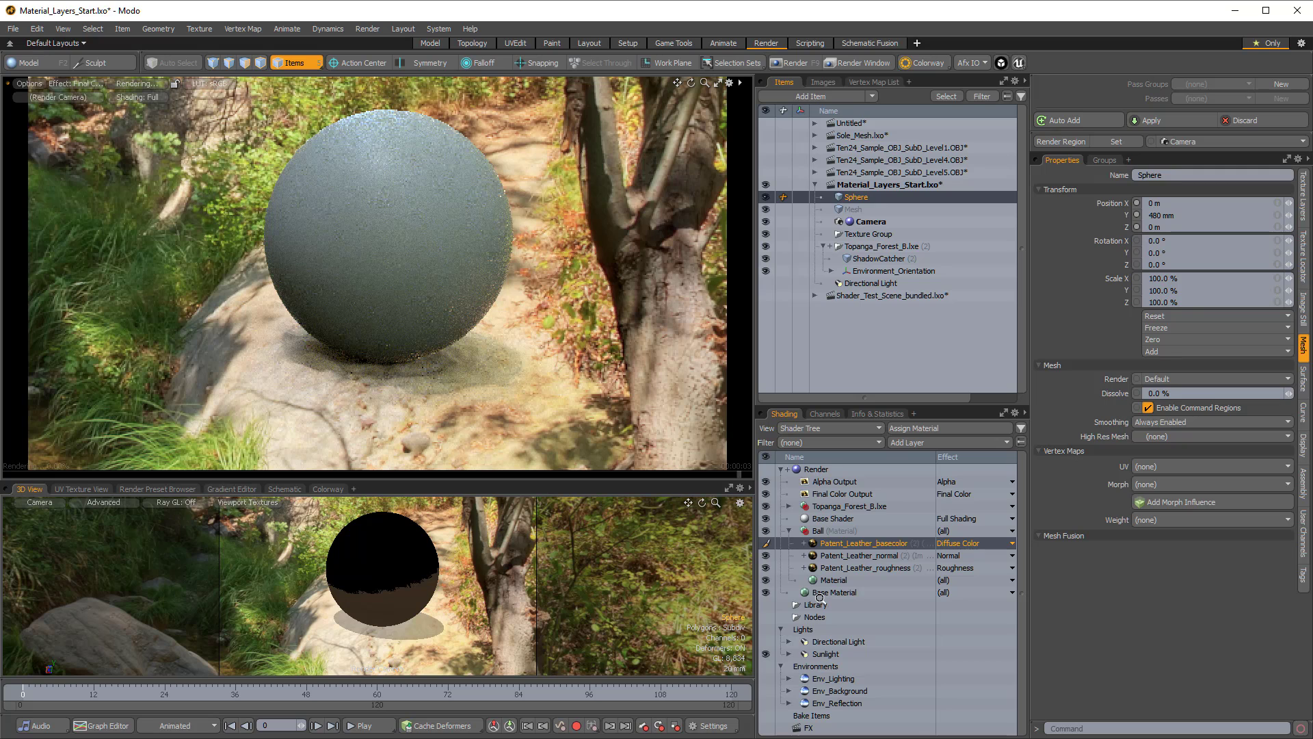
Bring back the Material_Setup folder window and open the Patent_Leather_normal image in Adobe Photoshop CC 2018.
left_click_drag(1312, 209, 820, 218)
left_click(780, 417)
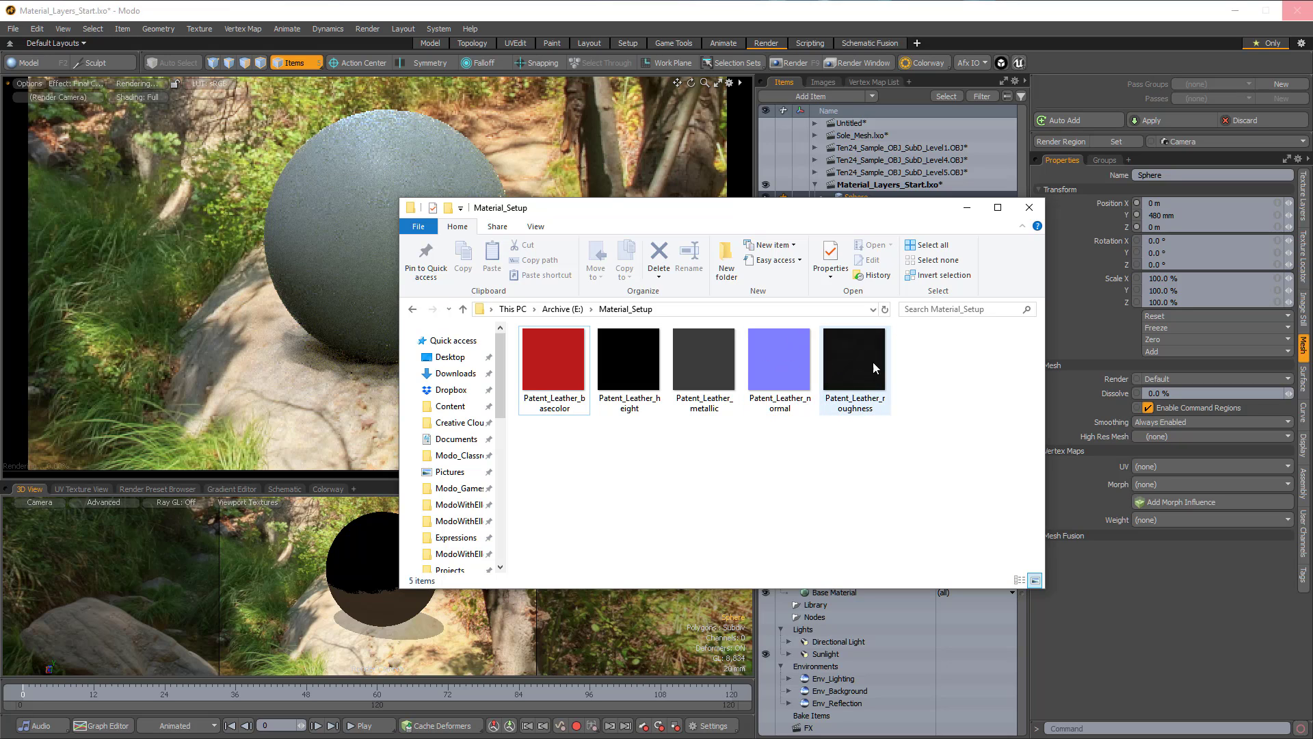
right_click(791, 362)
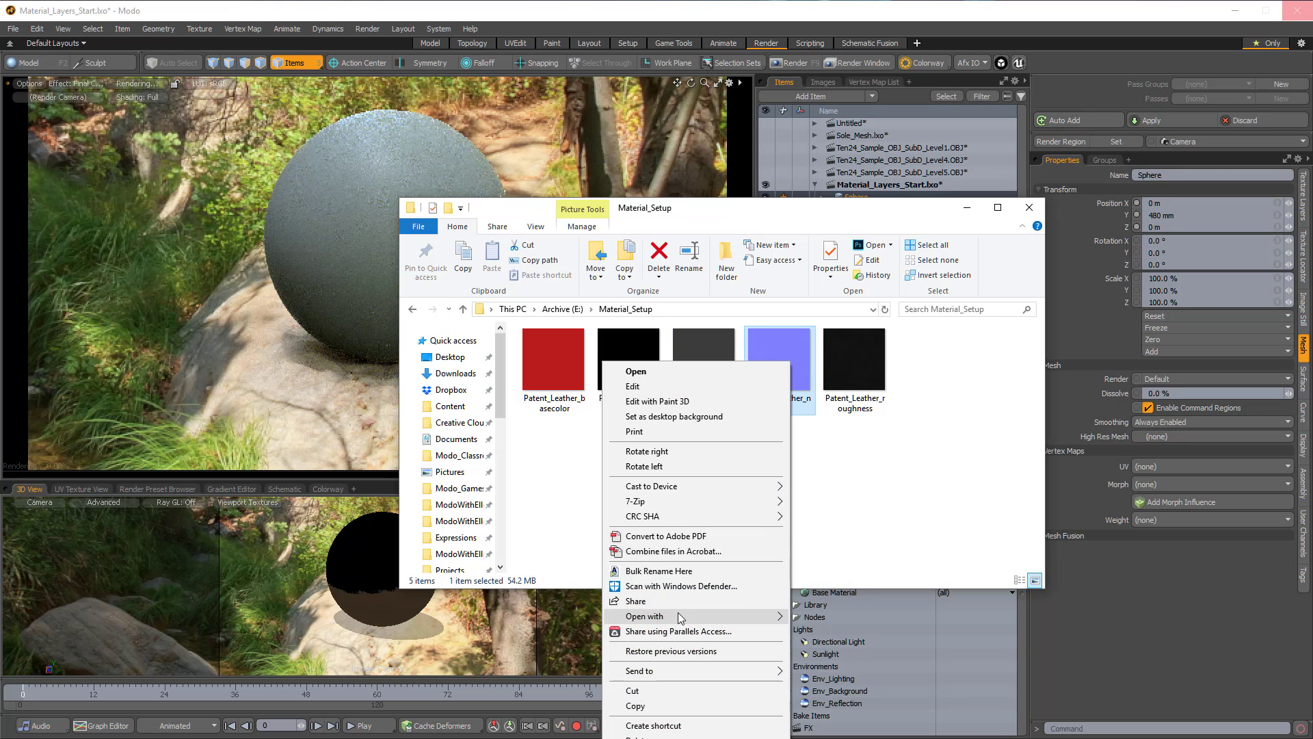
mouse_move(678, 613)
left_click(523, 677)
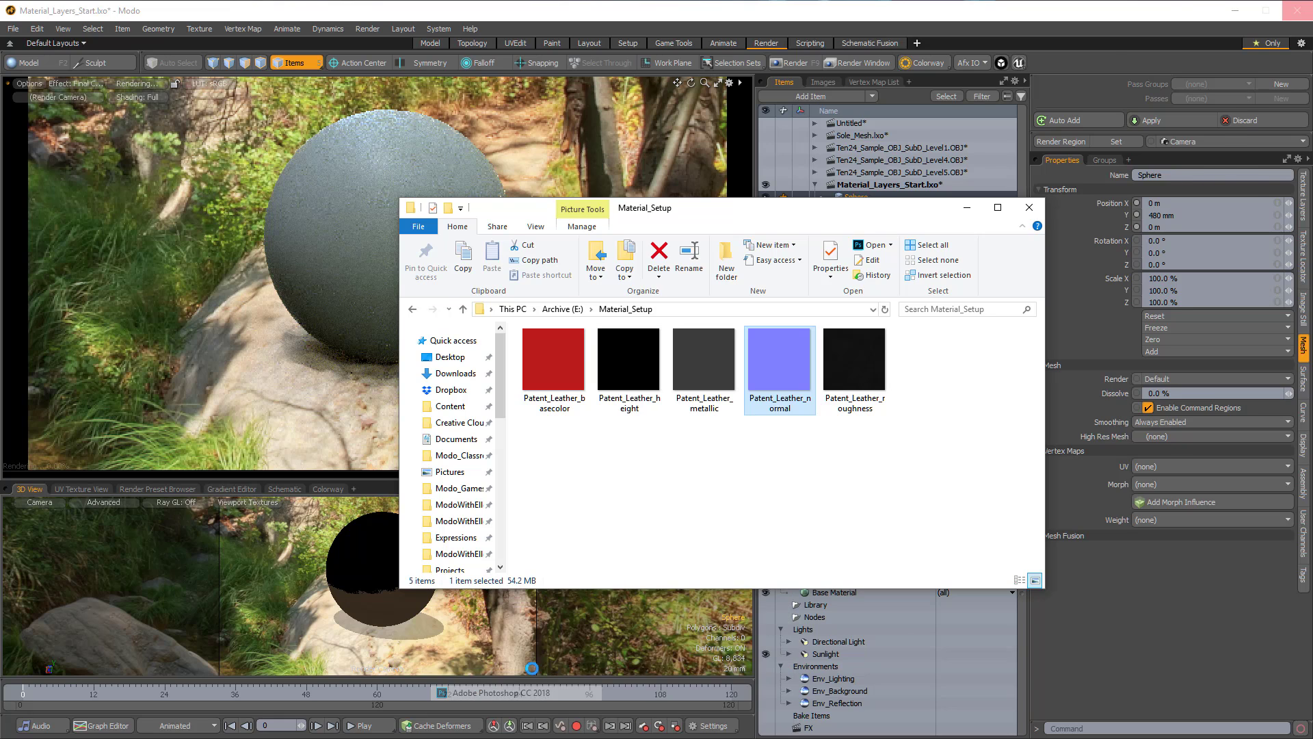
Return to the Material_Setup folder and open the Patent_Leather_roughness image in Adobe Photoshop CC 2018.
key("alt+Tab")
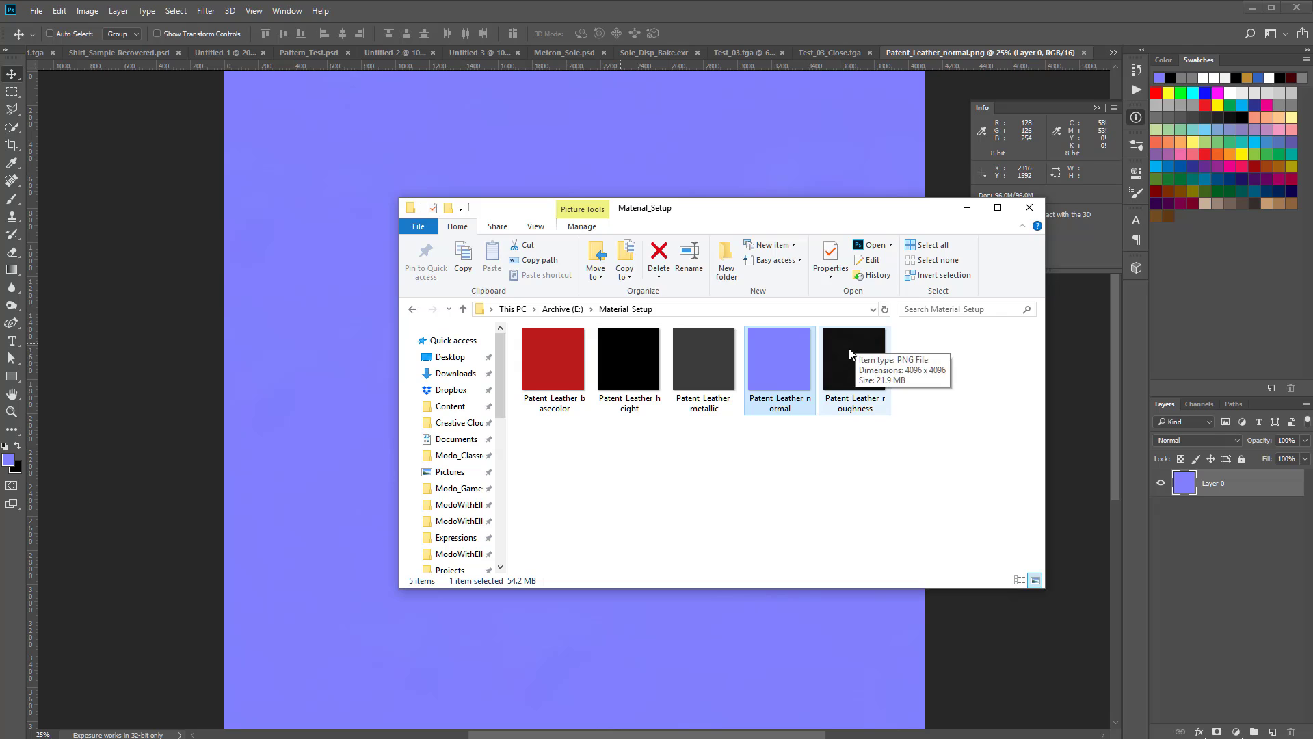
right_click(850, 350)
mouse_move(687, 608)
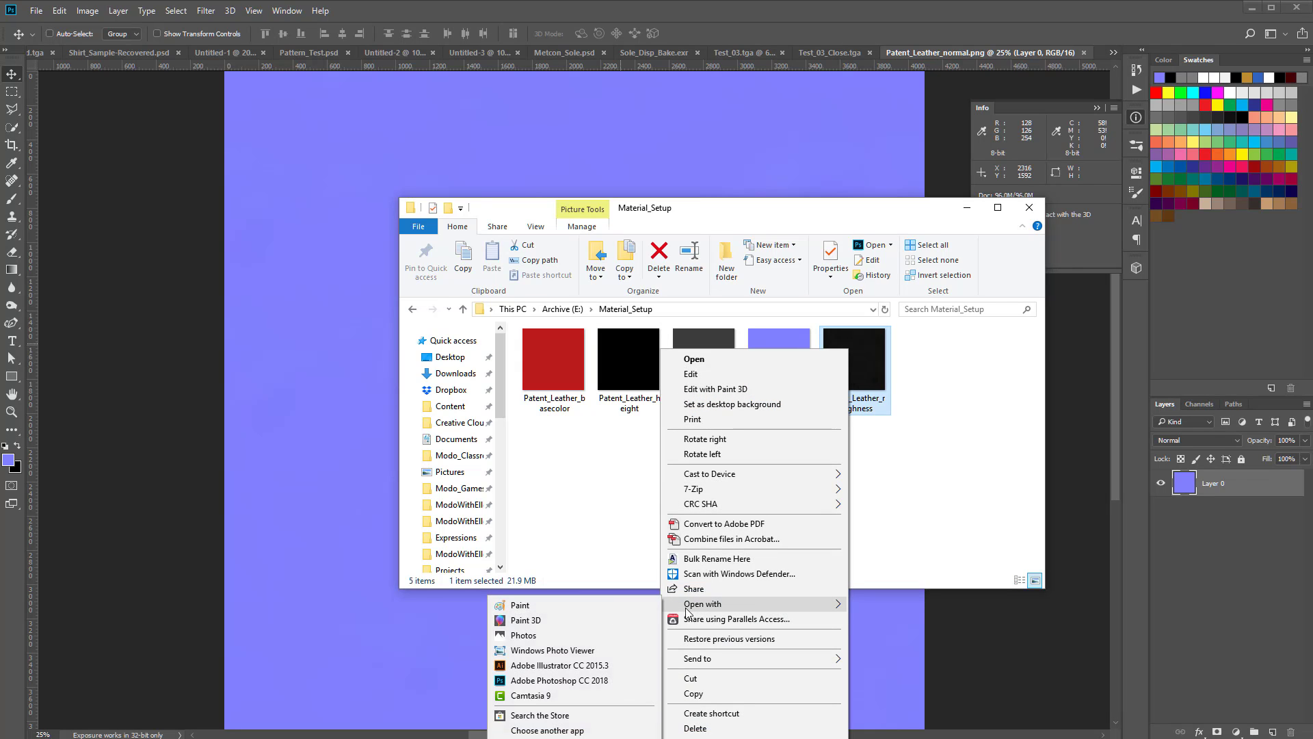
left_click(547, 681)
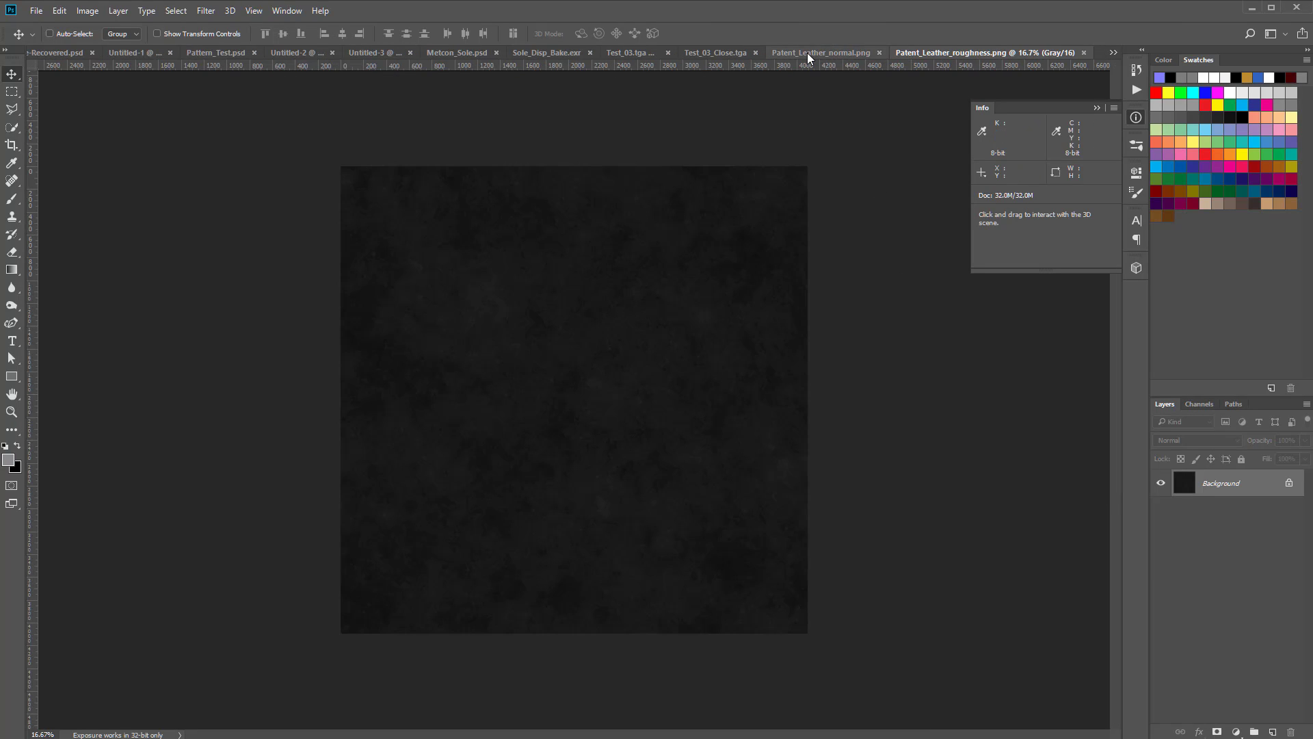
Examine the fine surface detail of Patent_Leather_normal.png up close.
left_click(807, 52)
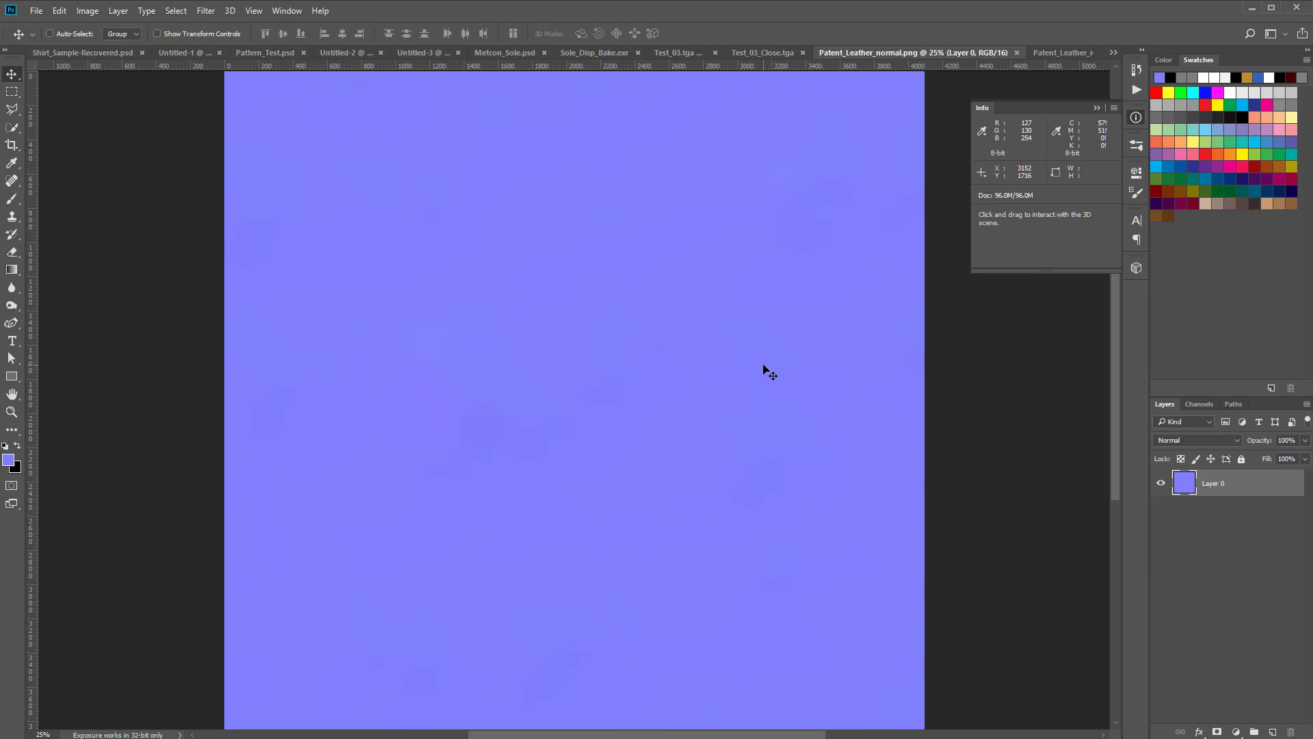
key("ctrl+equal")
key("ctrl+equal")
key("ctrl+equal")
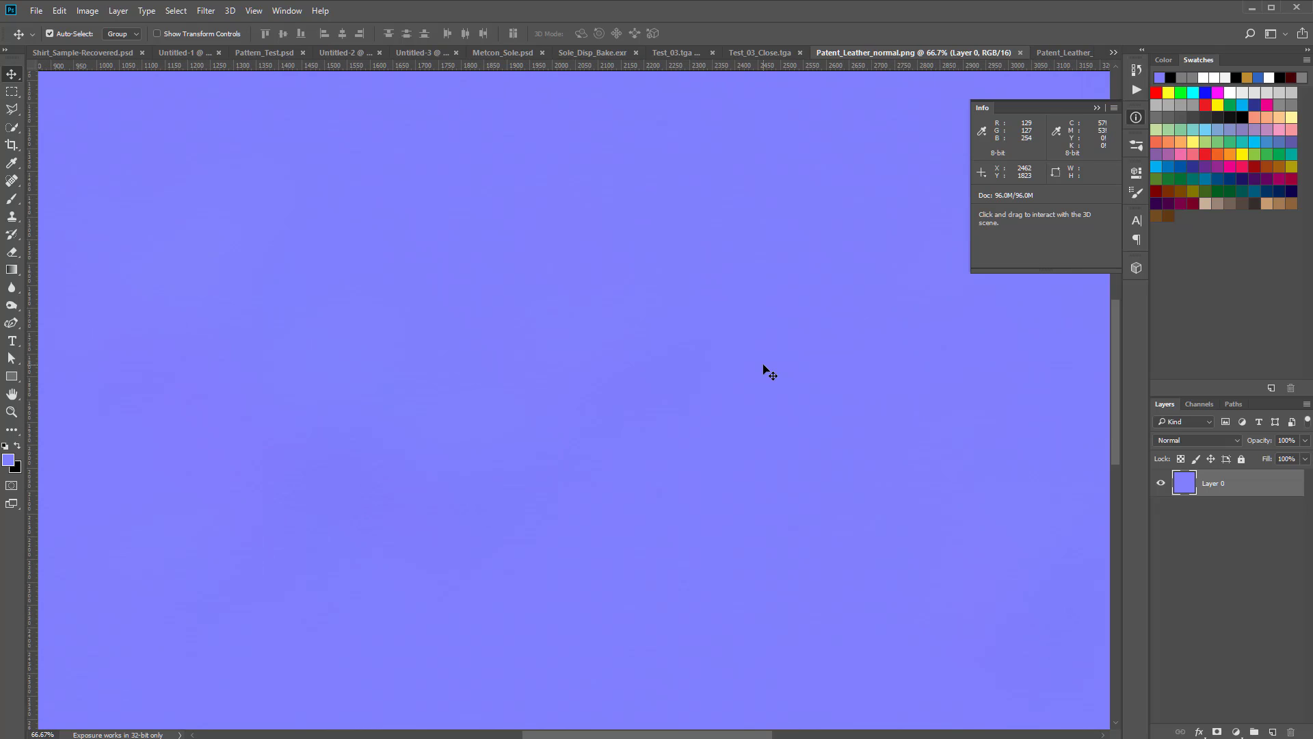
key("ctrl+equal")
key("ctrl+equal")
key("ctrl+equal")
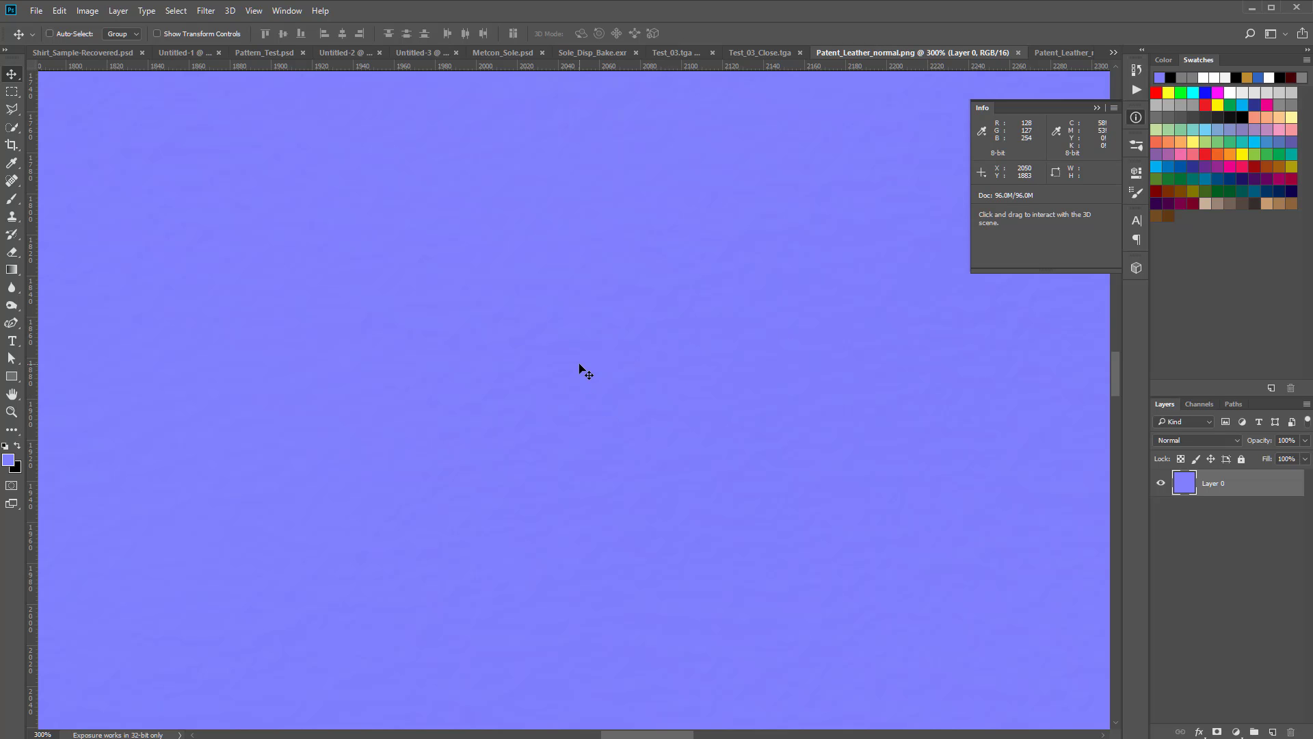
key("ctrl+minus")
key("ctrl+minus")
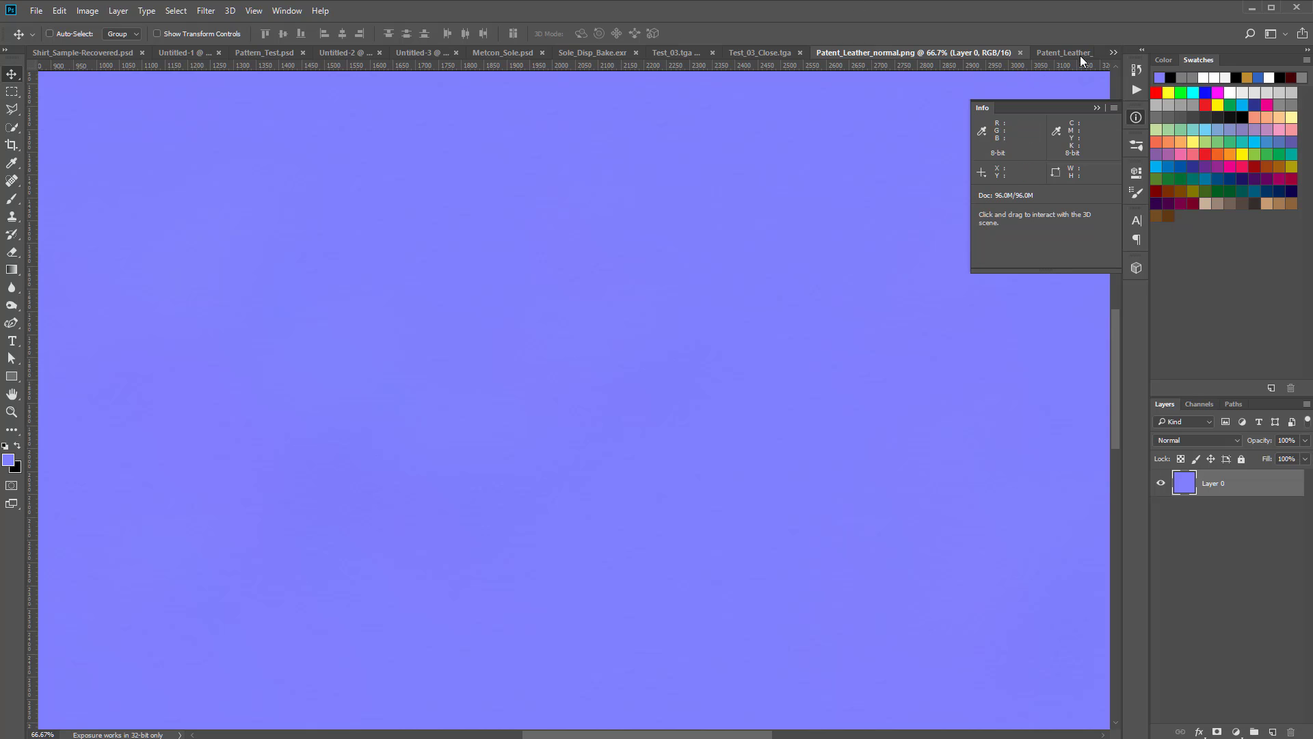
Examine the tonal variation of Patent_Leather_roughness.png at close range.
key("ctrl+Tab")
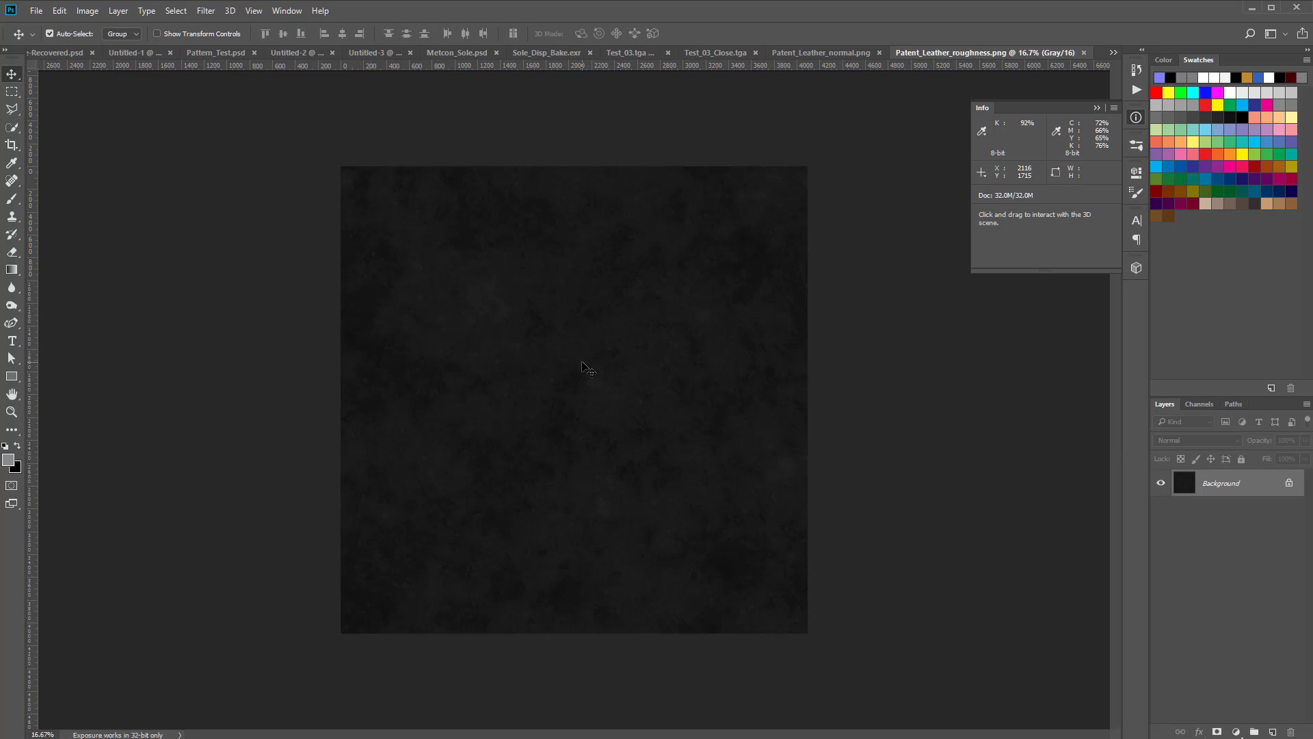
scroll(586, 368, "up", 4, "alt")
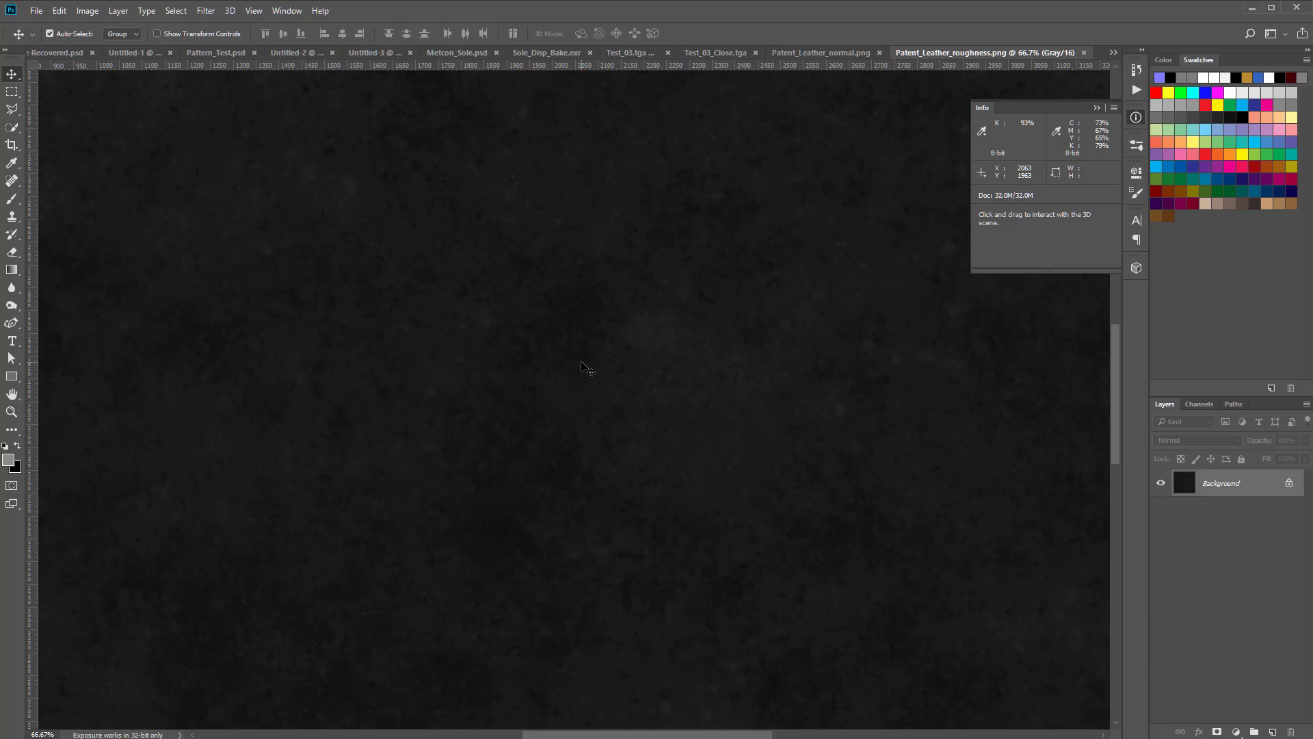
scroll(587, 368, "down", 4, "alt")
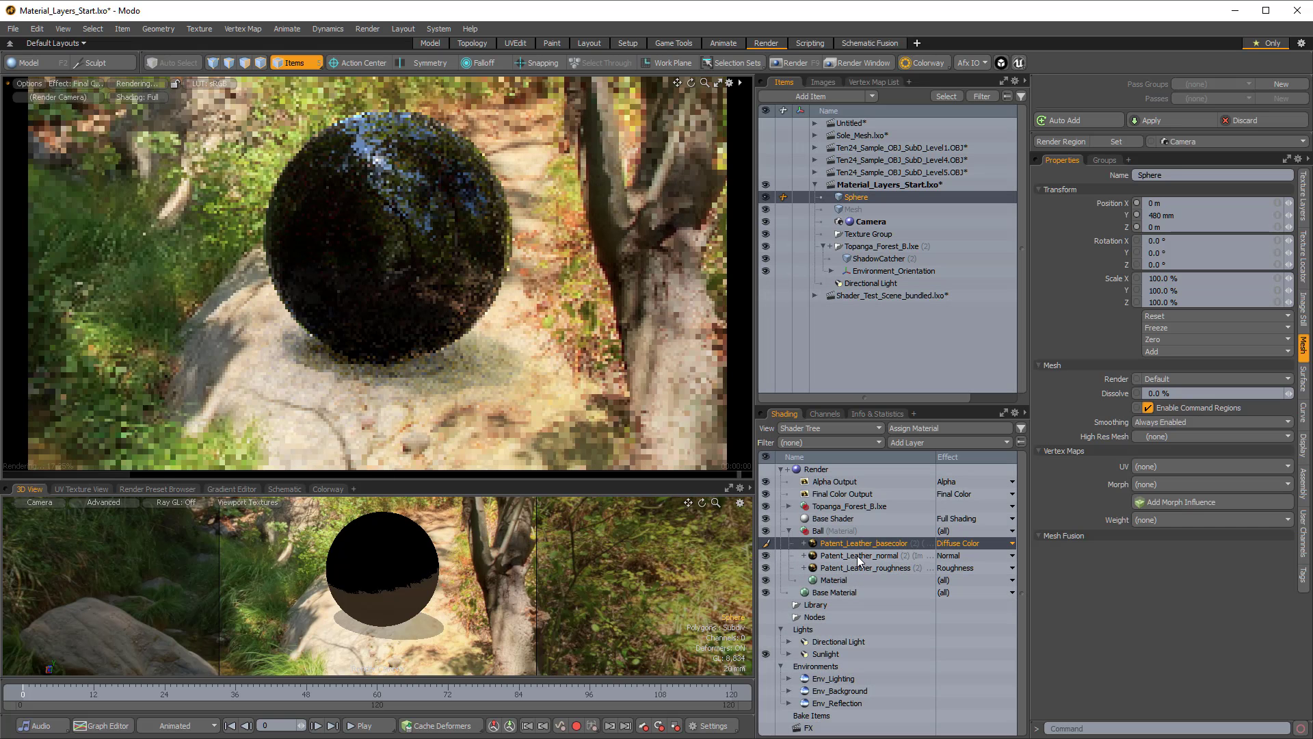
In Modo, set the Ball material's Diffuse Amount to 80% and select the Patent_Leather_basecolor layer.
left_click(834, 580)
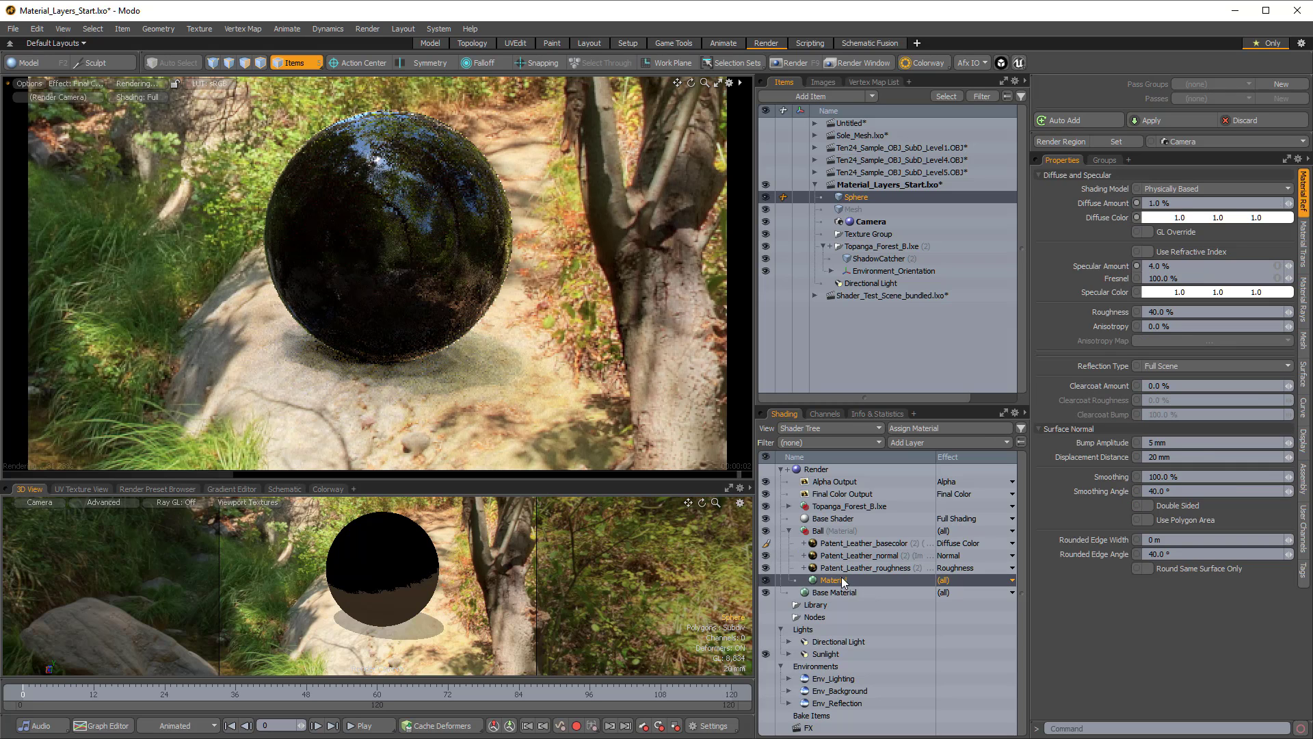
left_click(1181, 204)
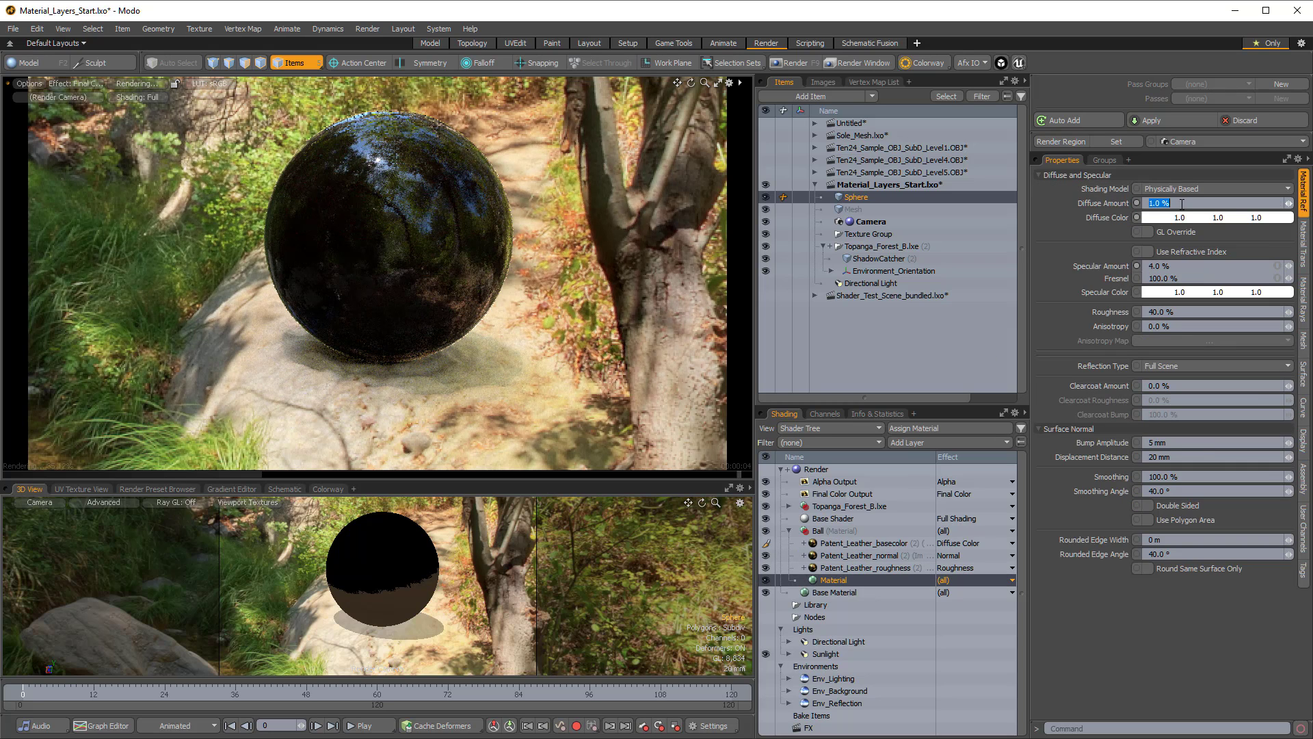
type("80")
key("Tab")
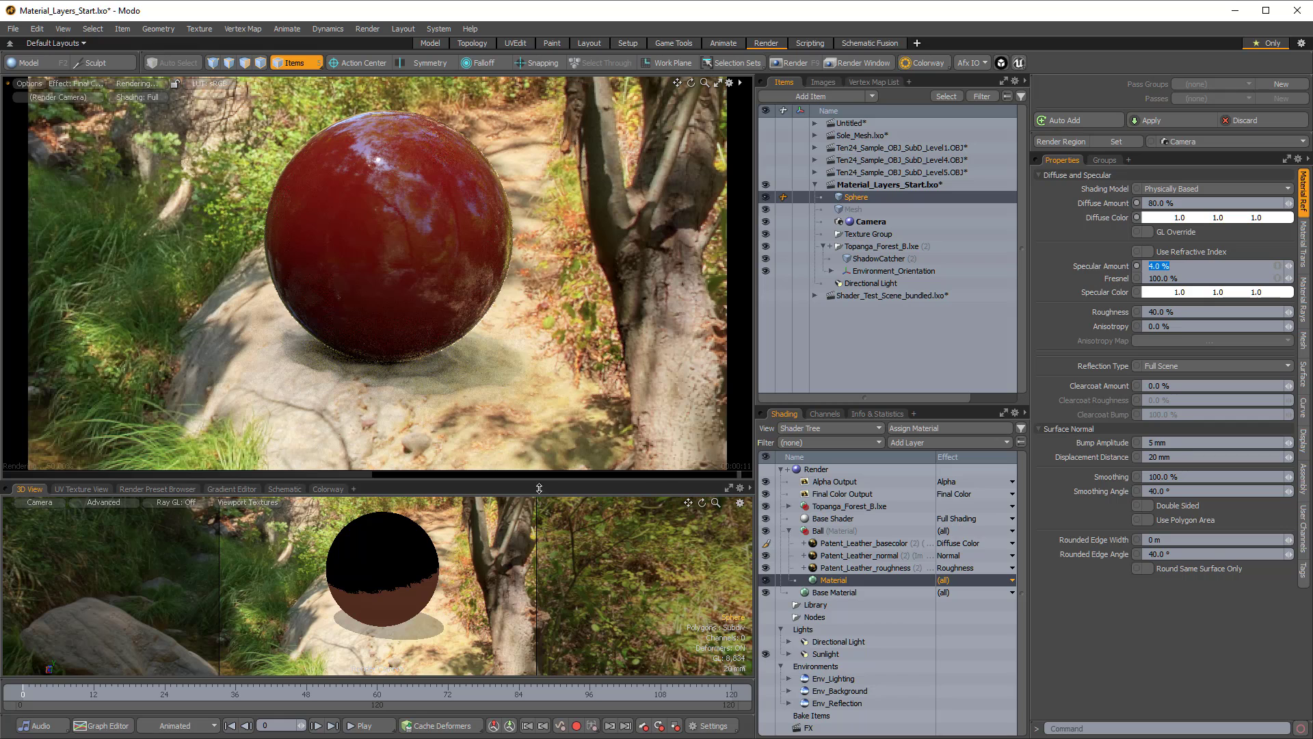
left_click(866, 545)
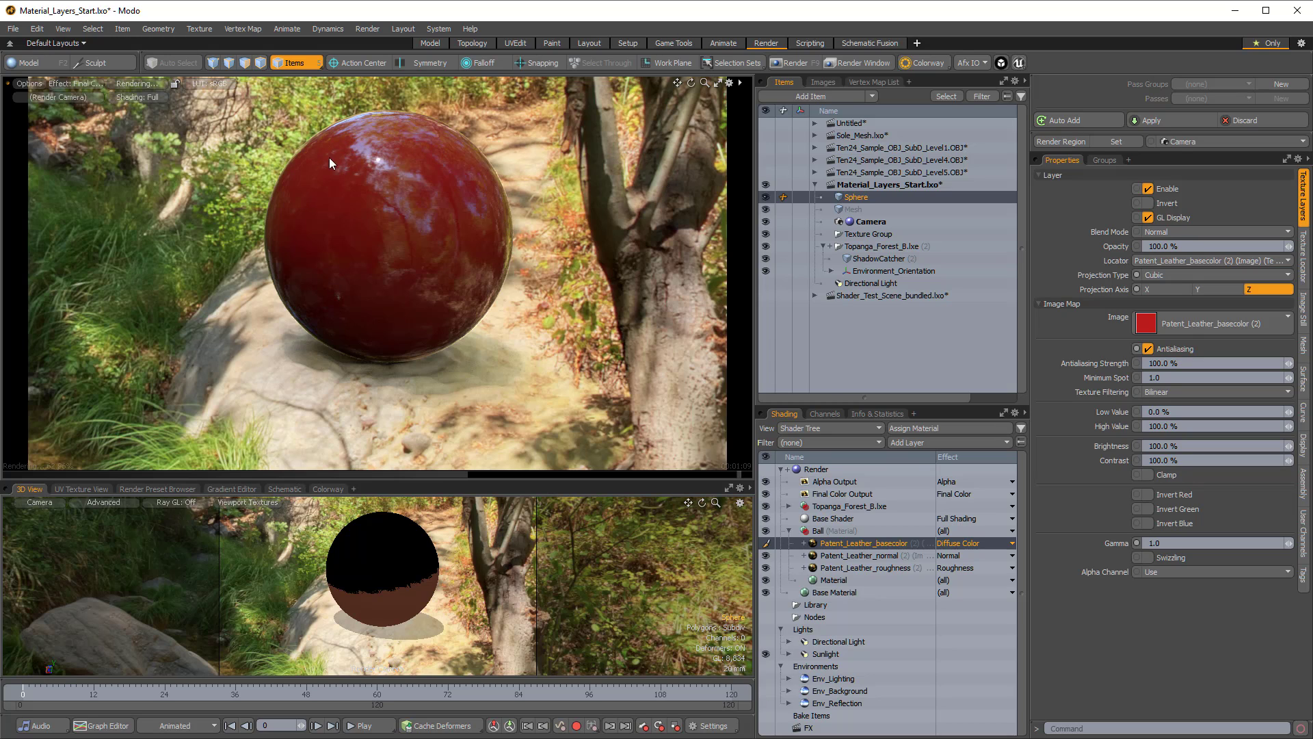
Turn on Full Resolution for the render preview and inspect the upper part of the sphere's surface up close.
left_click(730, 82)
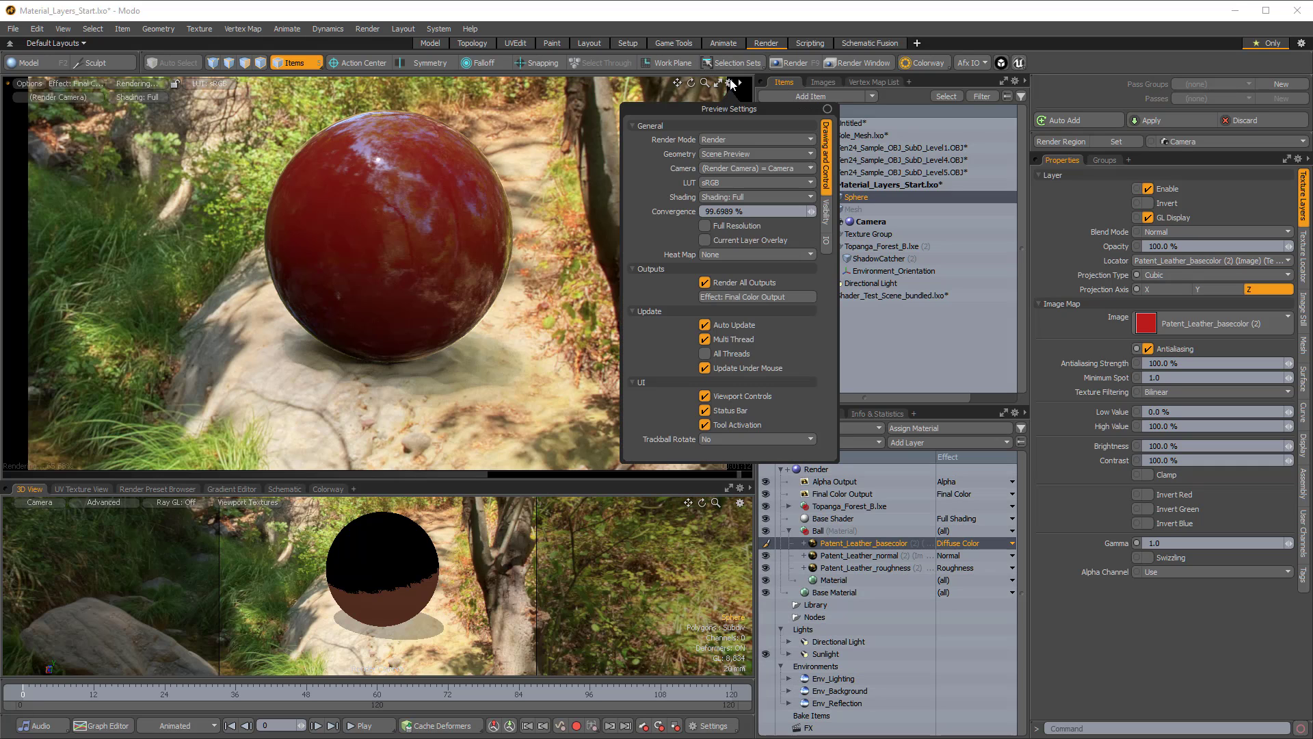
left_click(703, 224)
left_click(796, 15)
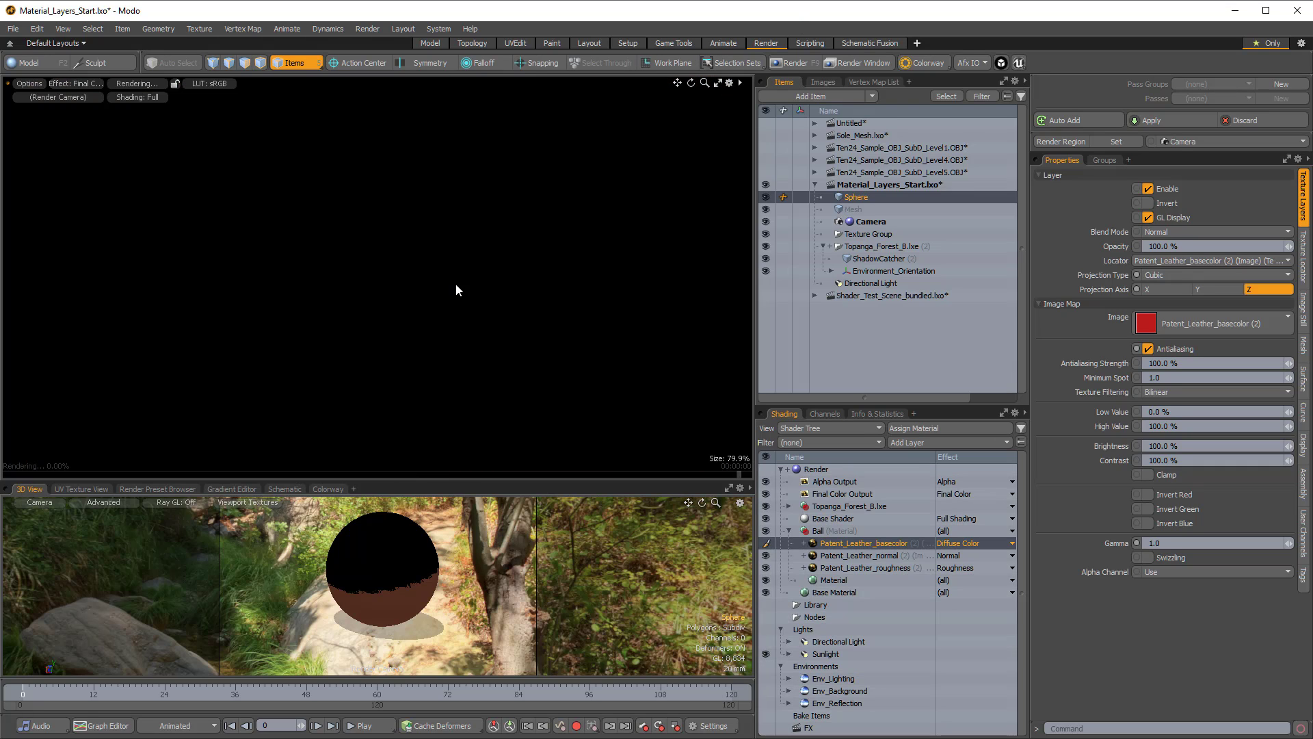
scroll(396, 176, "up", 5)
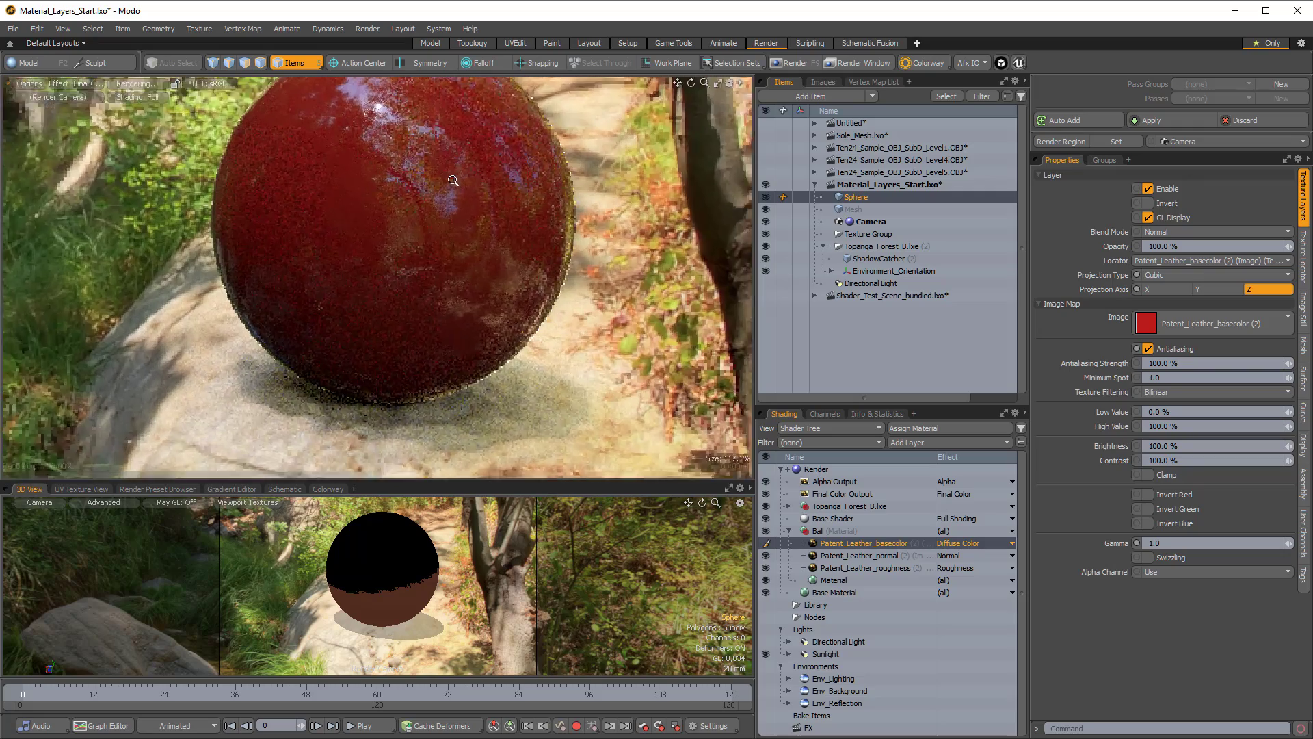
scroll(384, 295, "up", 1)
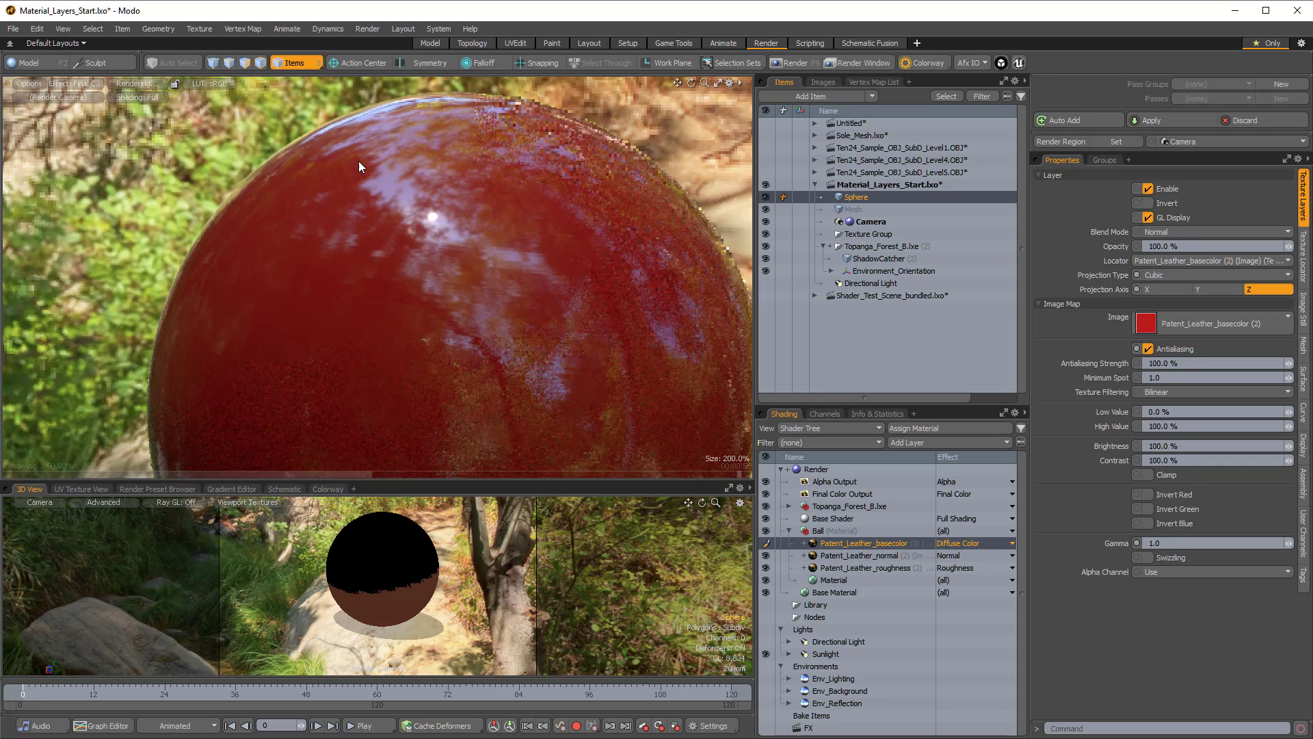
left_click(484, 253)
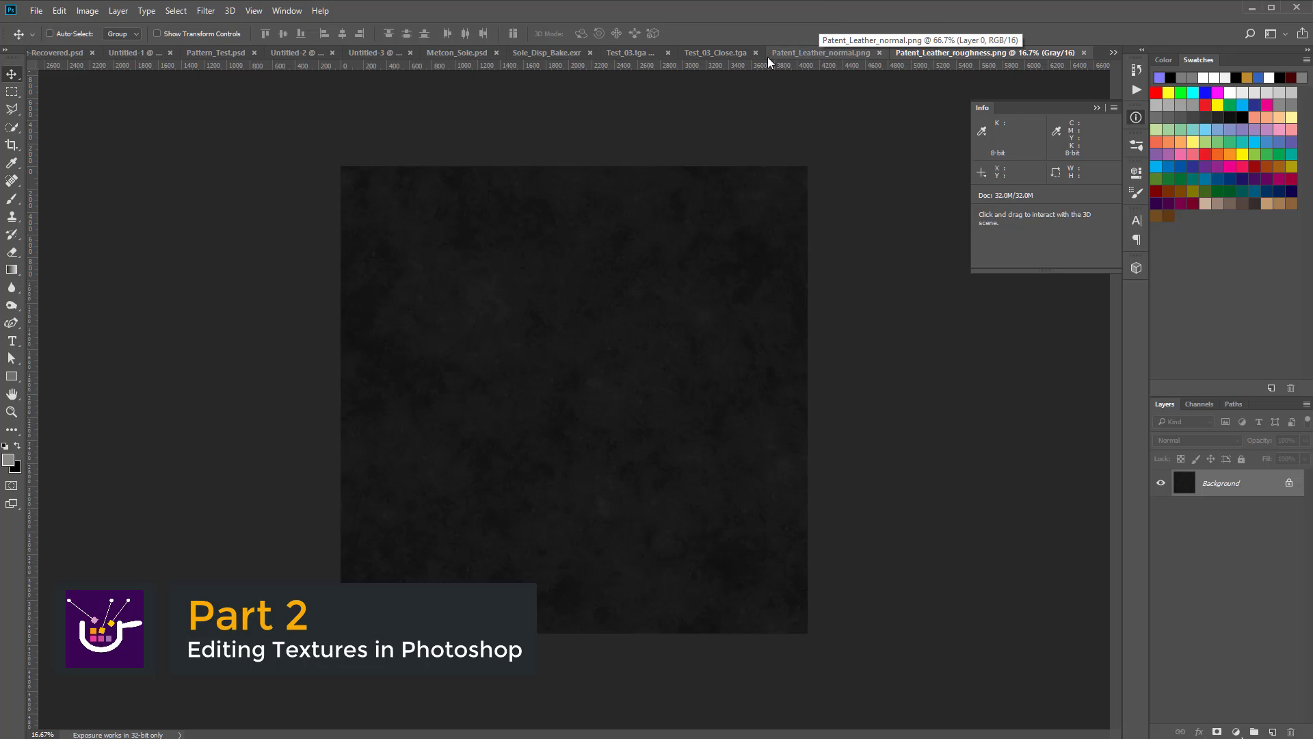
View the red, green and blue channels of Patent_Leather_normal.png individually.
left_click(843, 52)
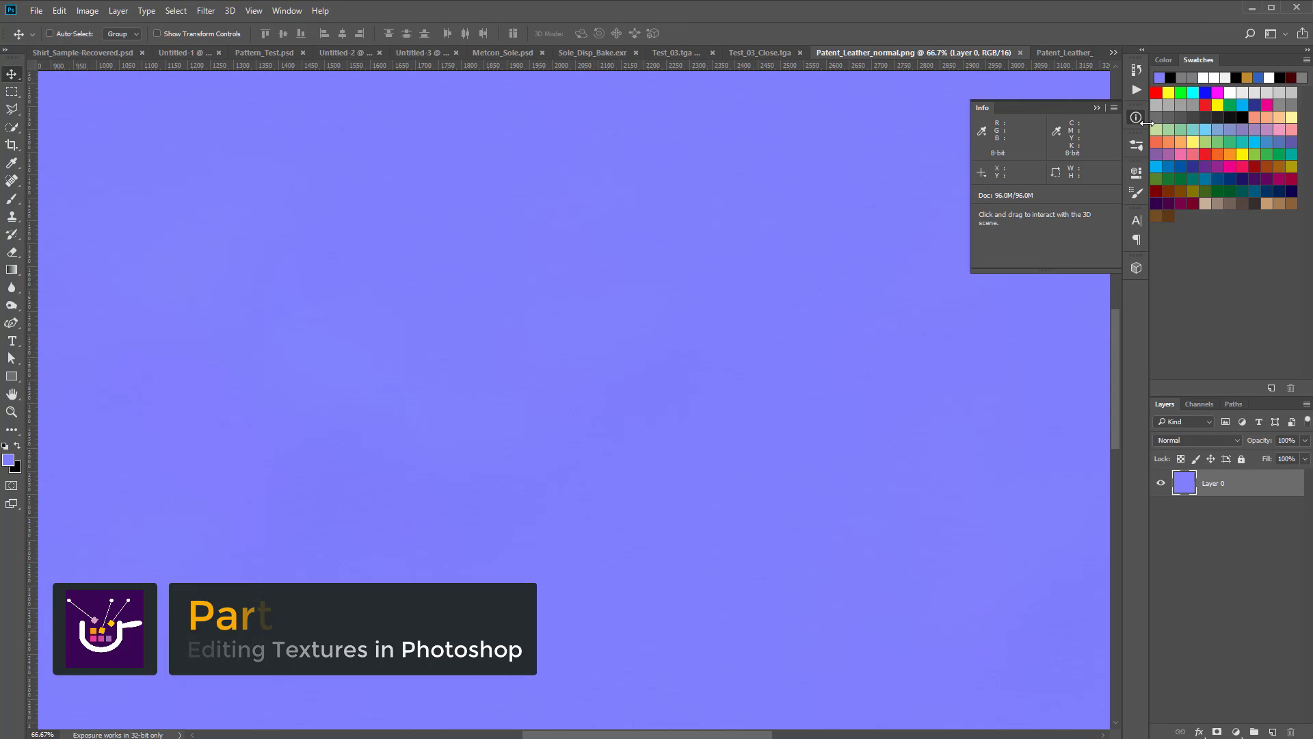
left_click(1097, 109)
left_click(1198, 403)
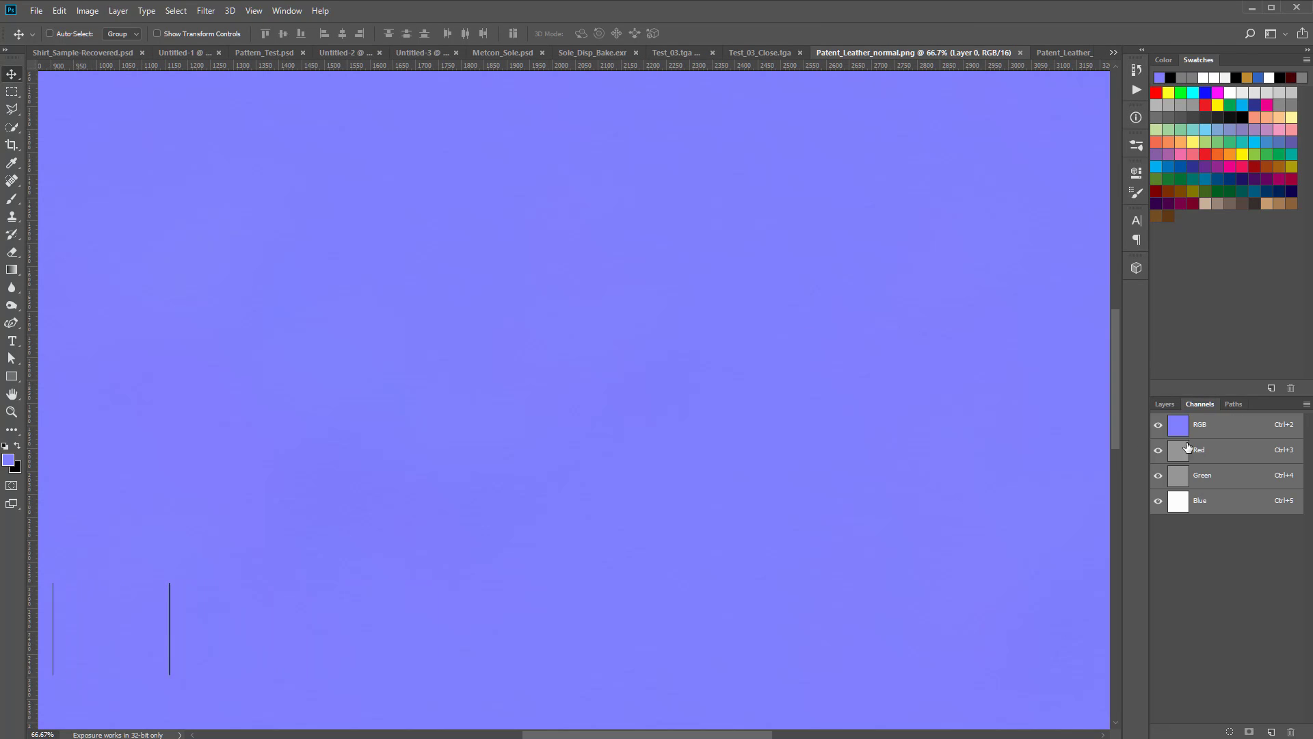
left_click(1219, 452)
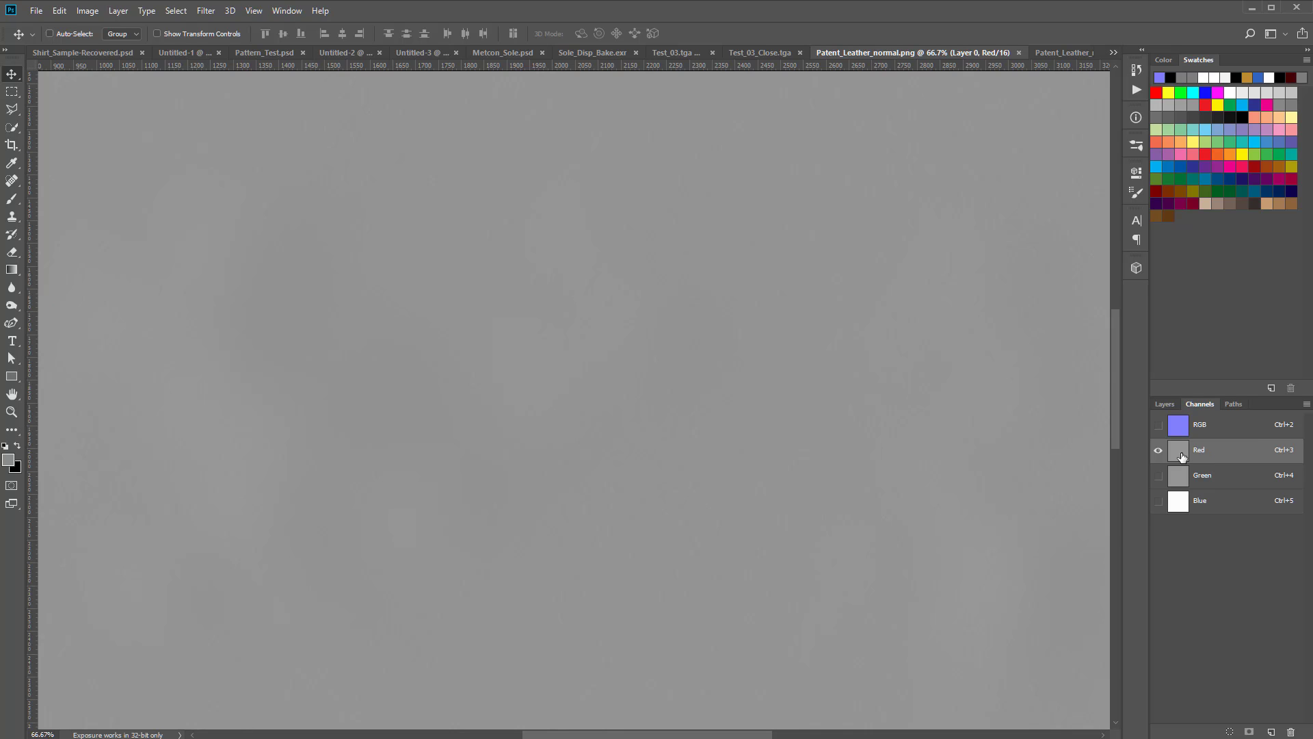
left_click(1222, 484)
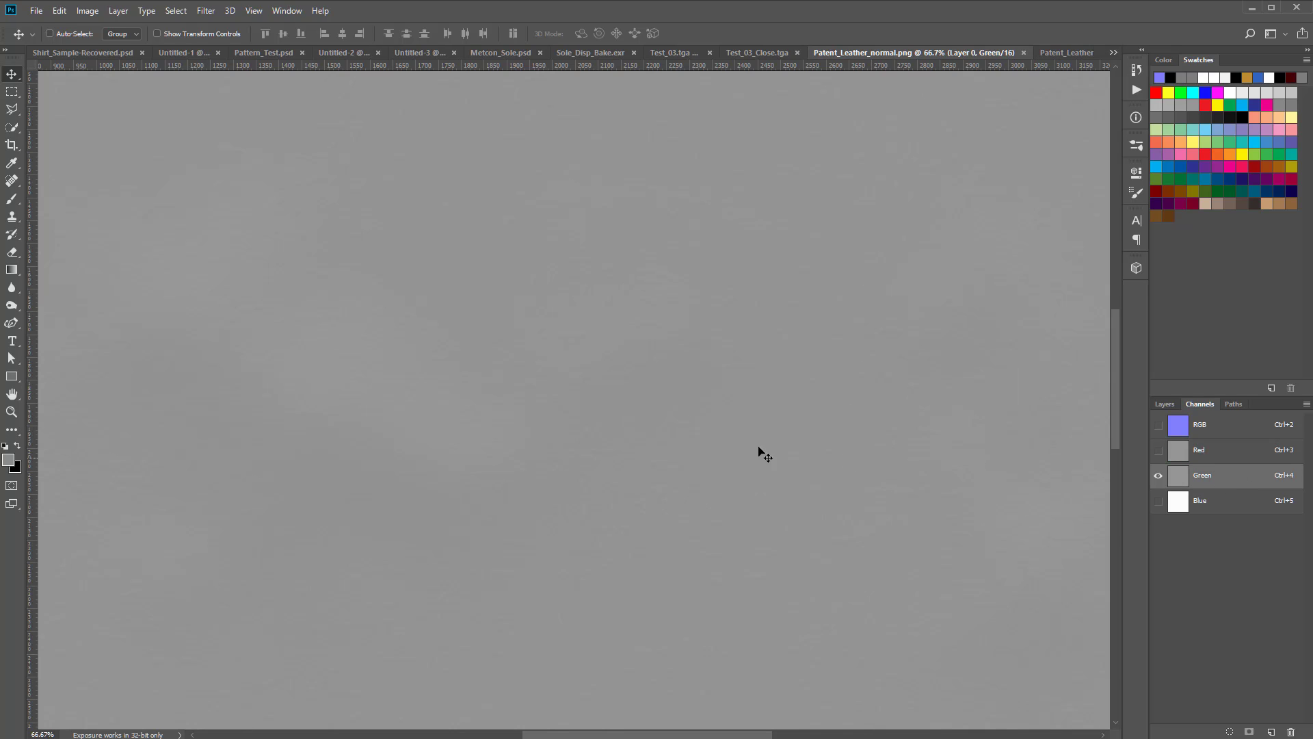
left_click(1204, 506)
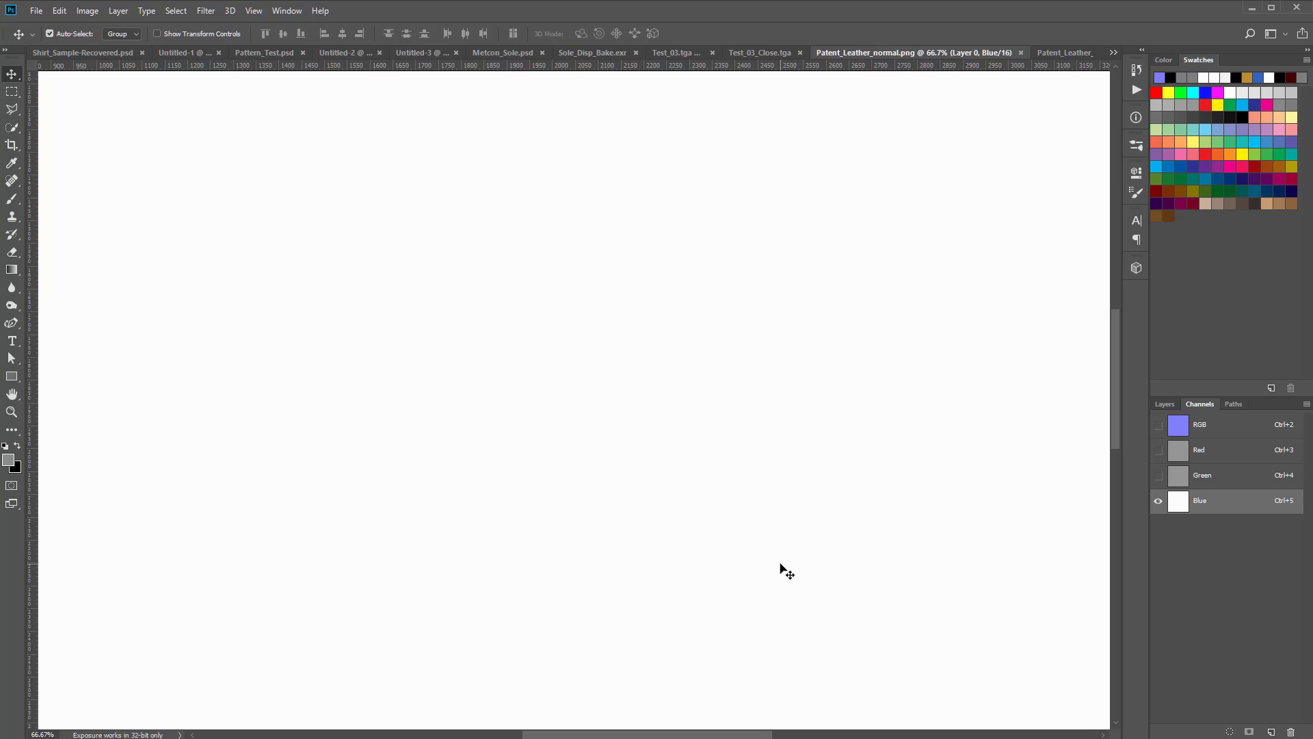
Zoom in to 300% and check the pixel values of the normal map's blue, green and red channels in the Info readout.
key("ctrl+plus")
key("ctrl+plus")
key("ctrl+plus")
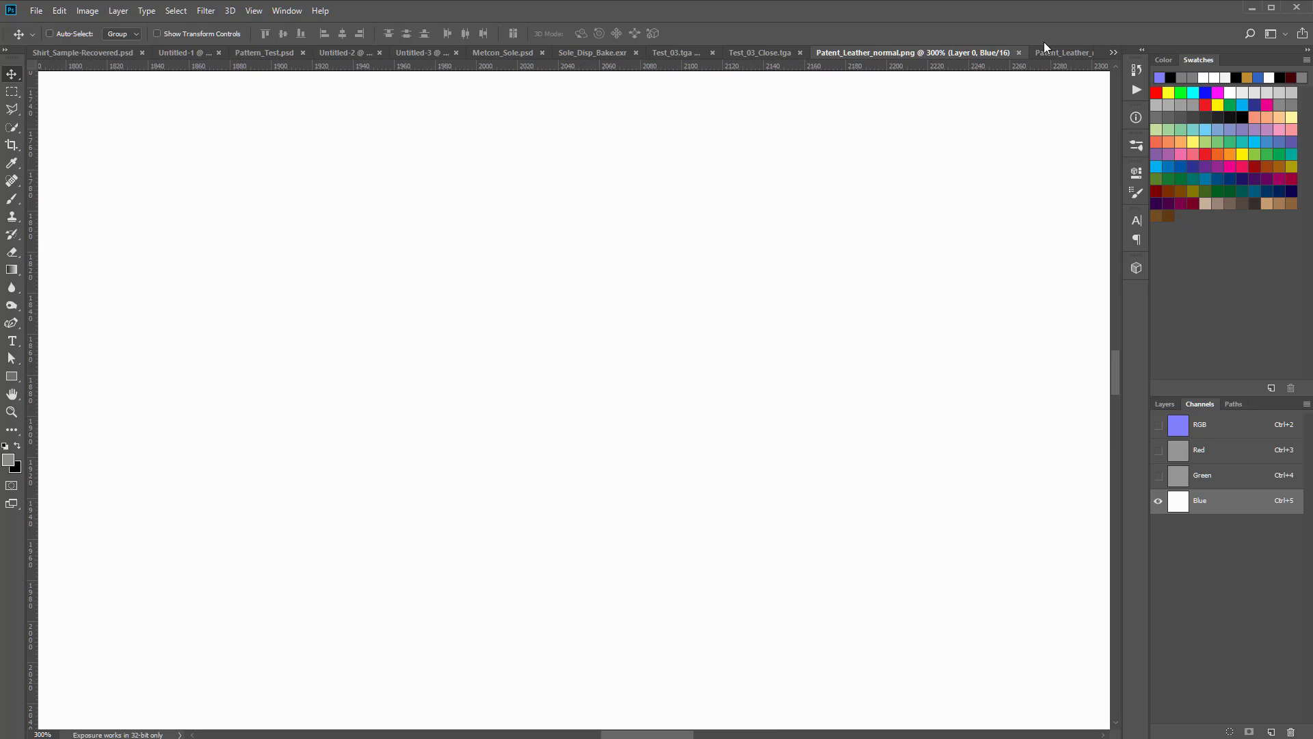
left_click(1136, 116)
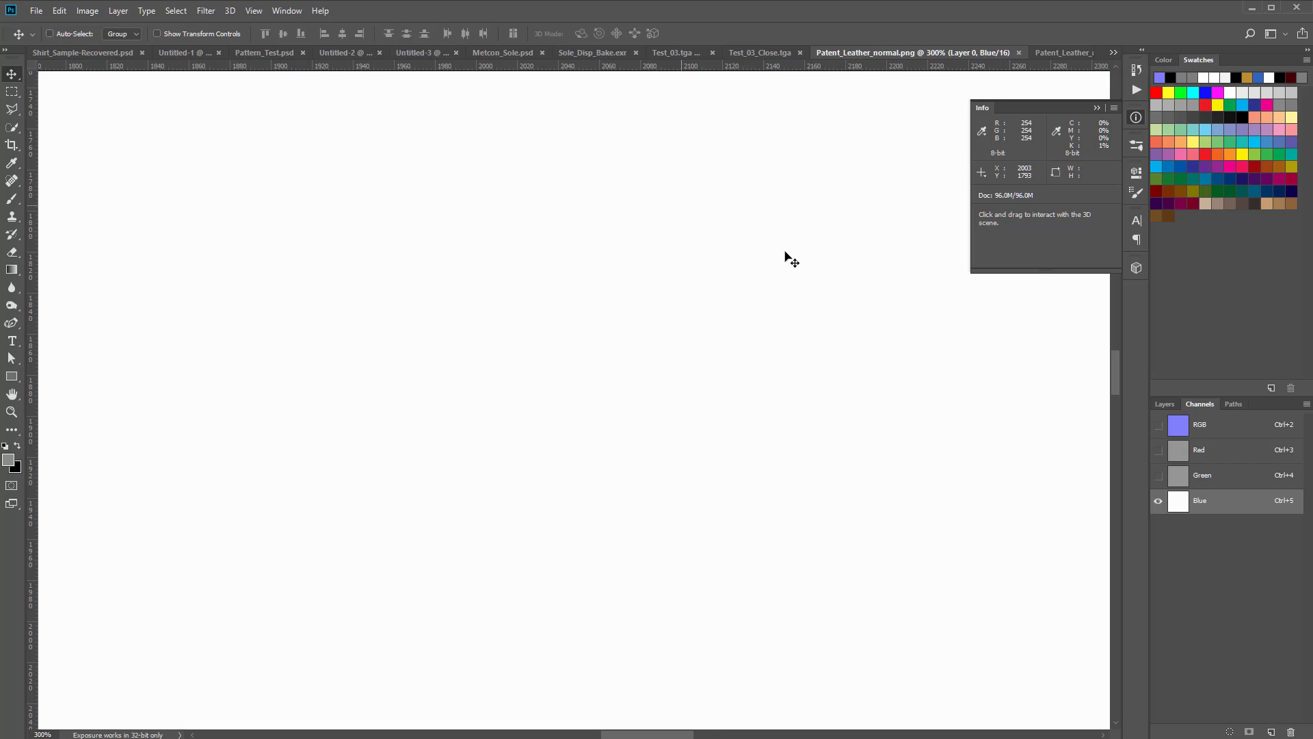
left_click(575, 282)
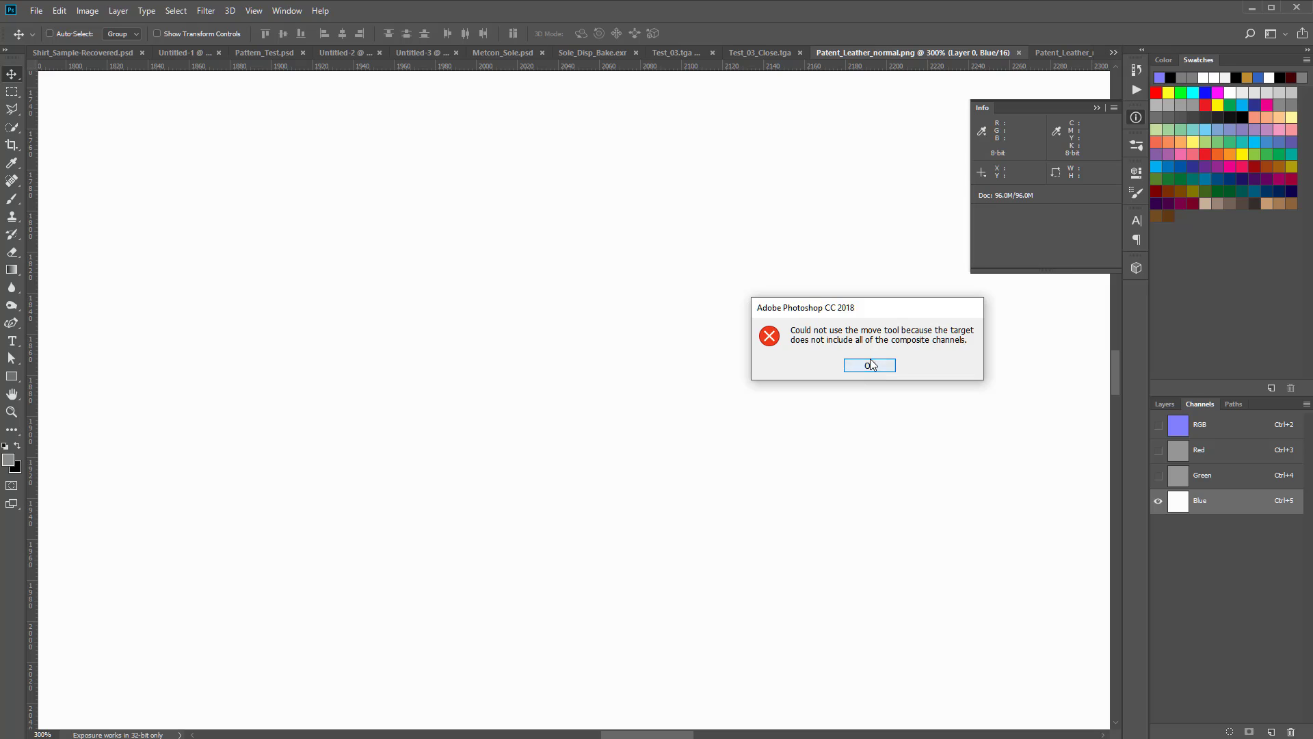
left_click(869, 364)
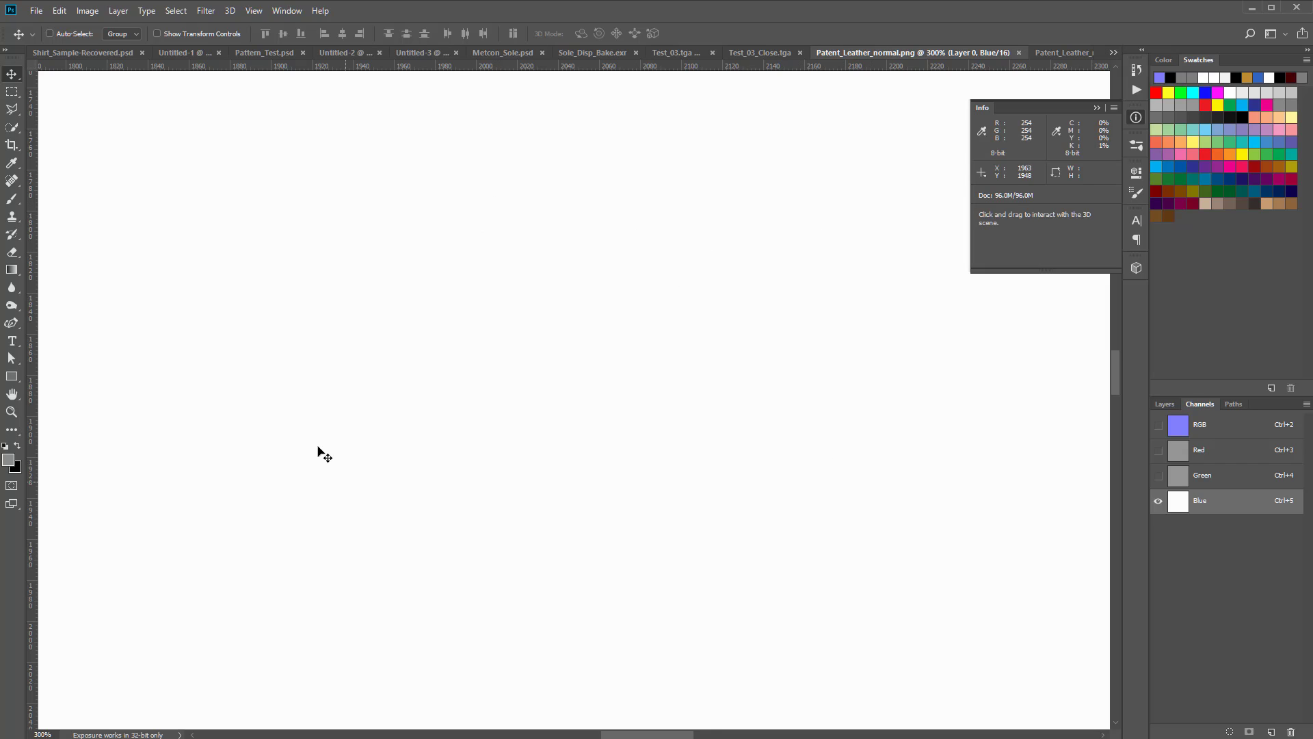
left_click(1207, 476)
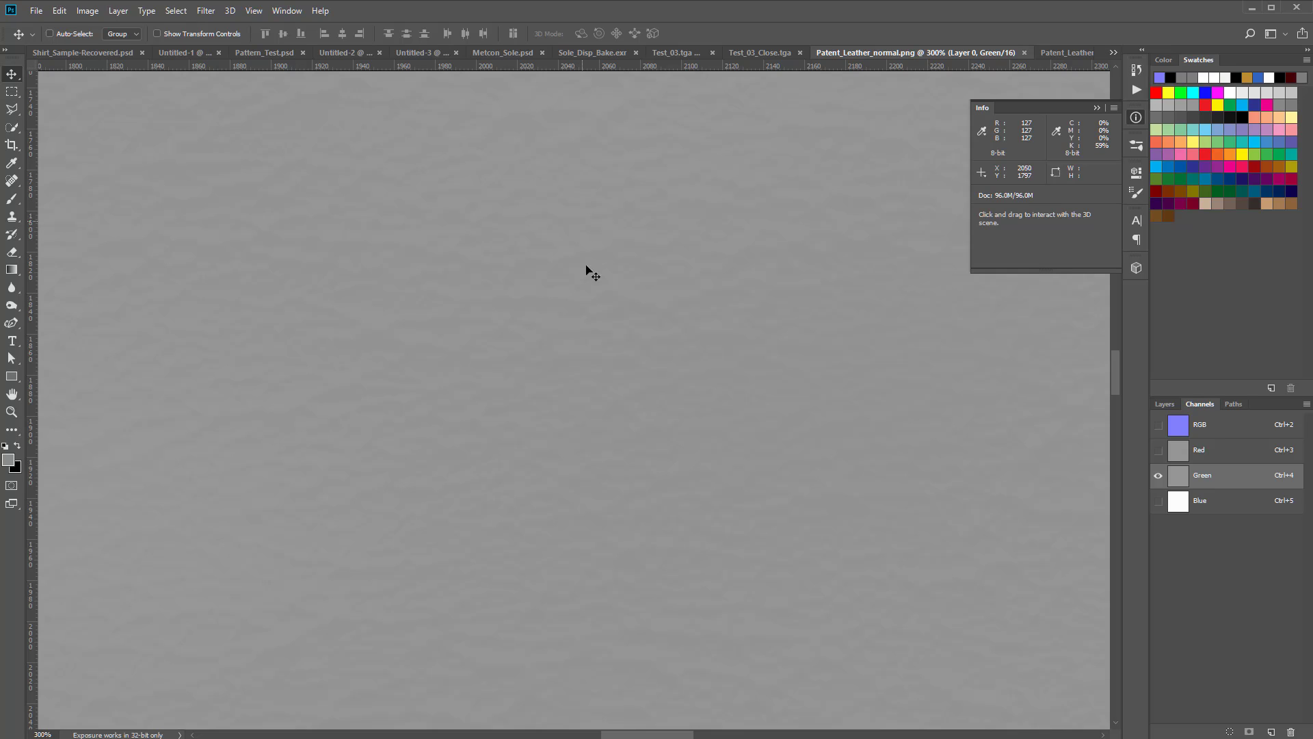
left_click(1202, 451)
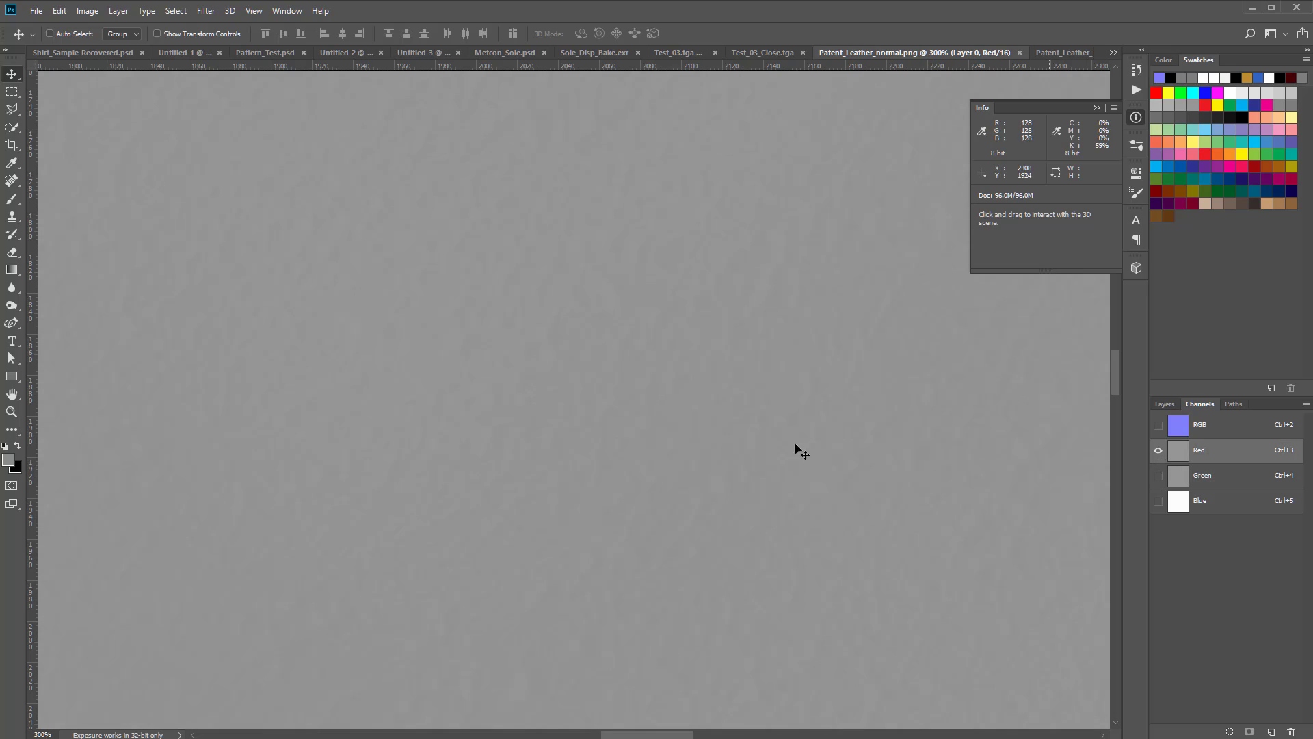
left_click(1224, 511)
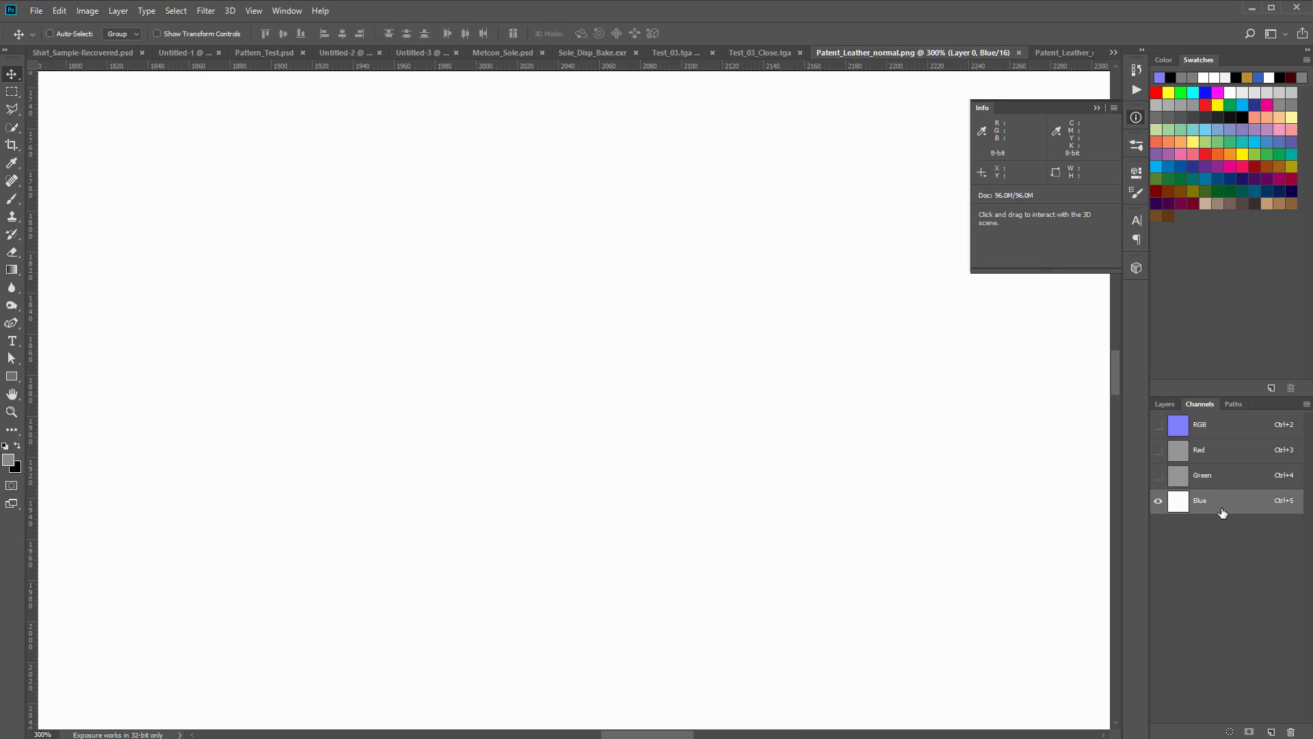
Apply Levels to the normal map's green channel with input black point 81, midtone 1.00 and white point 172.
left_click(1202, 478)
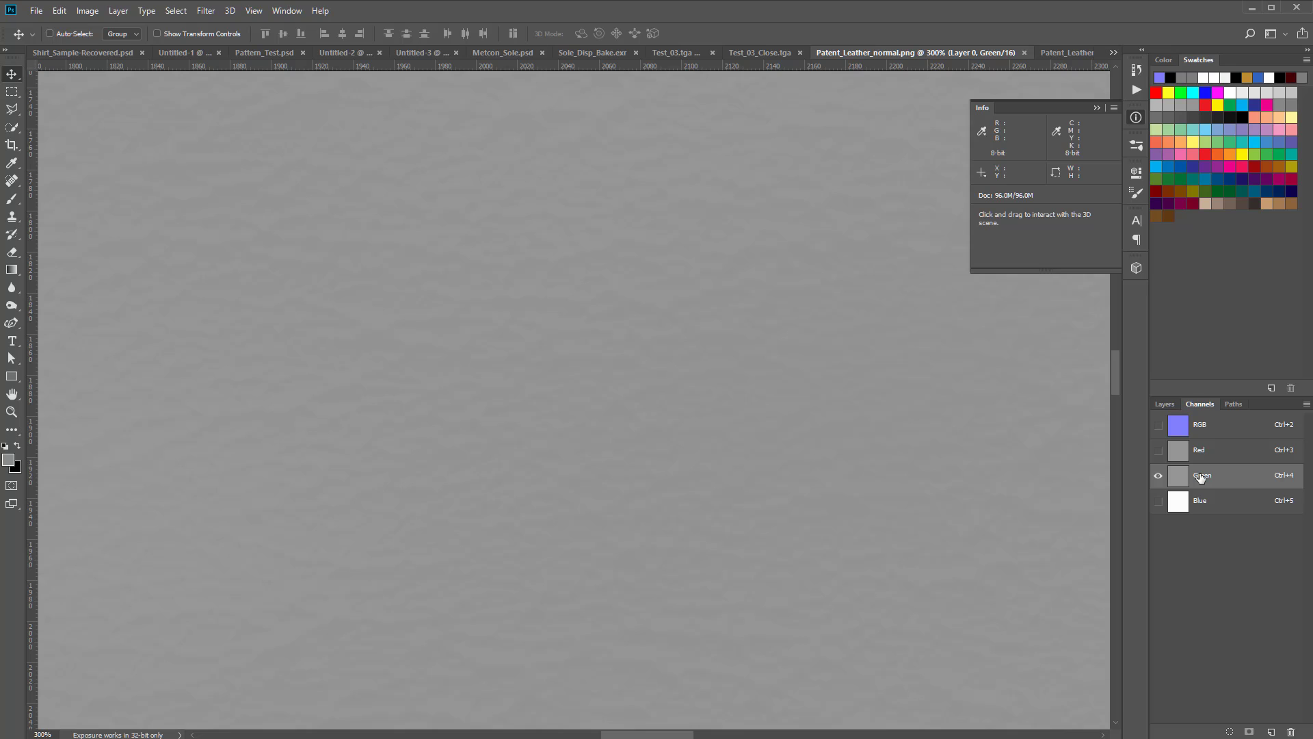
key("ctrl")
key("ctrl+l")
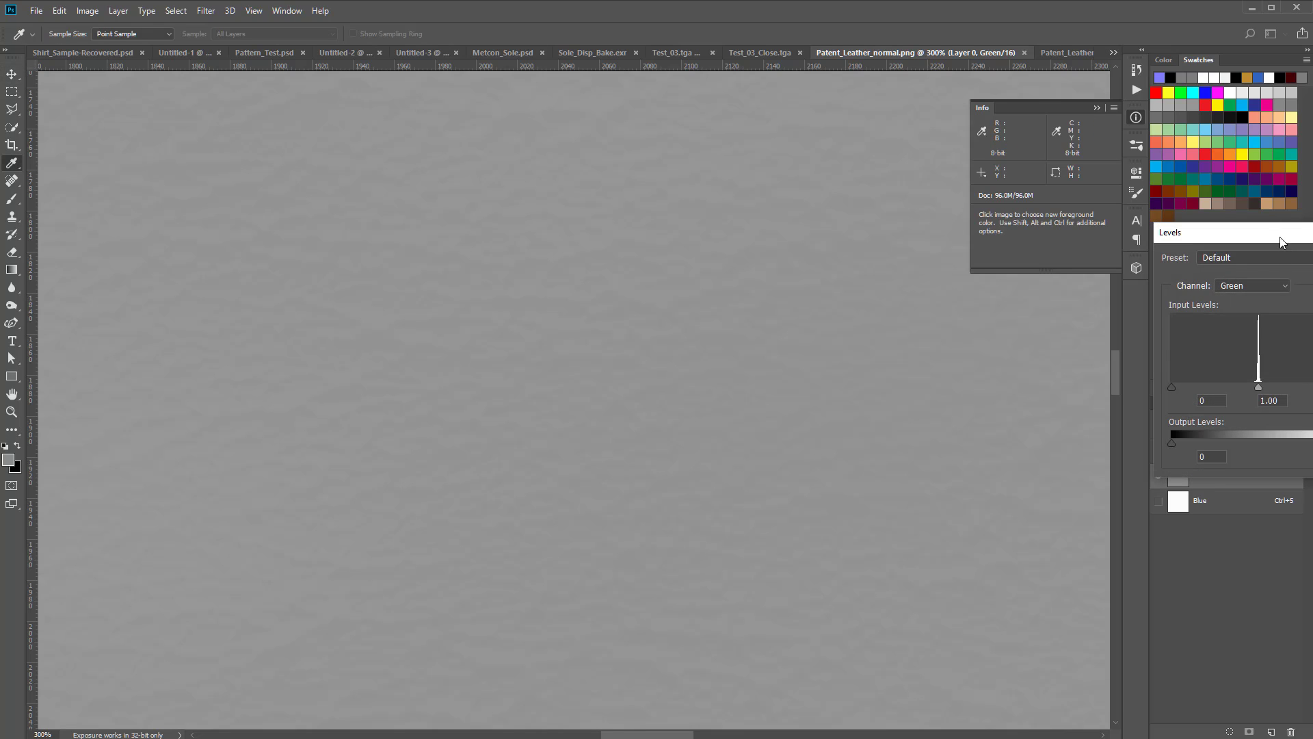
left_click_drag(1279, 237, 681, 241)
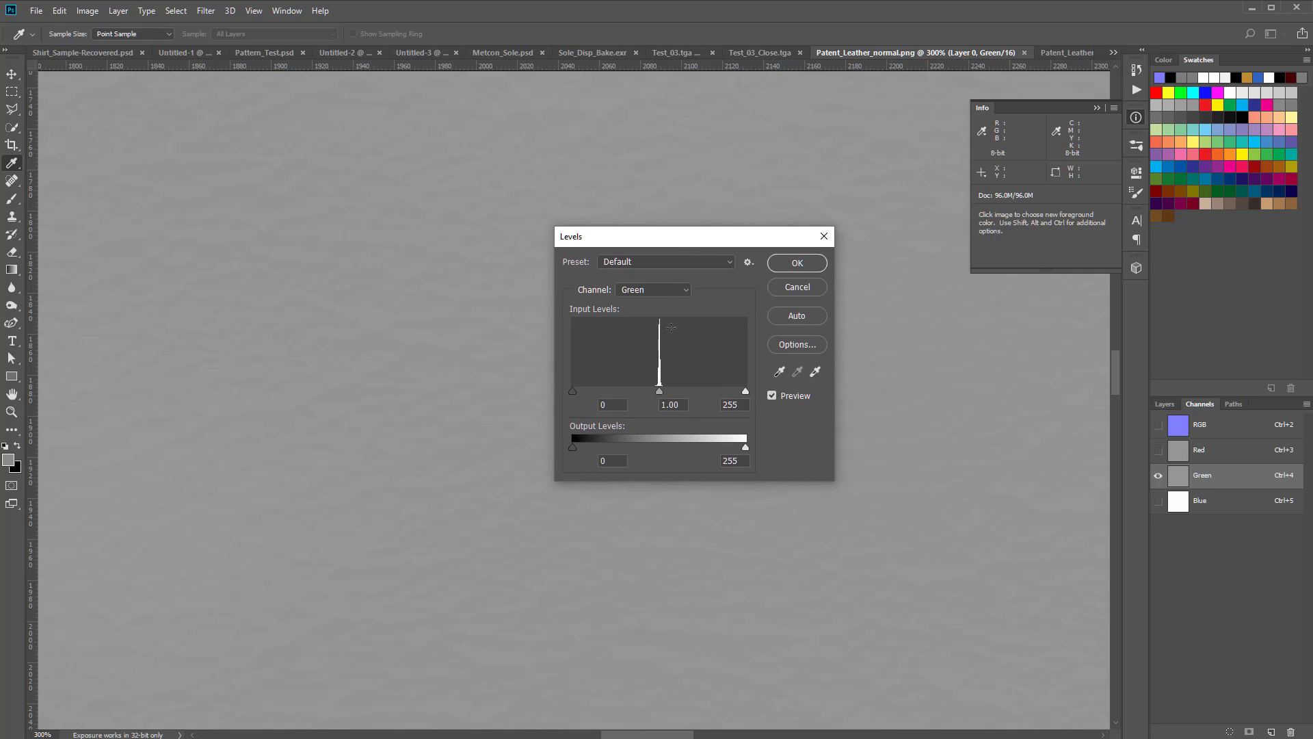
left_click_drag(570, 393, 625, 400)
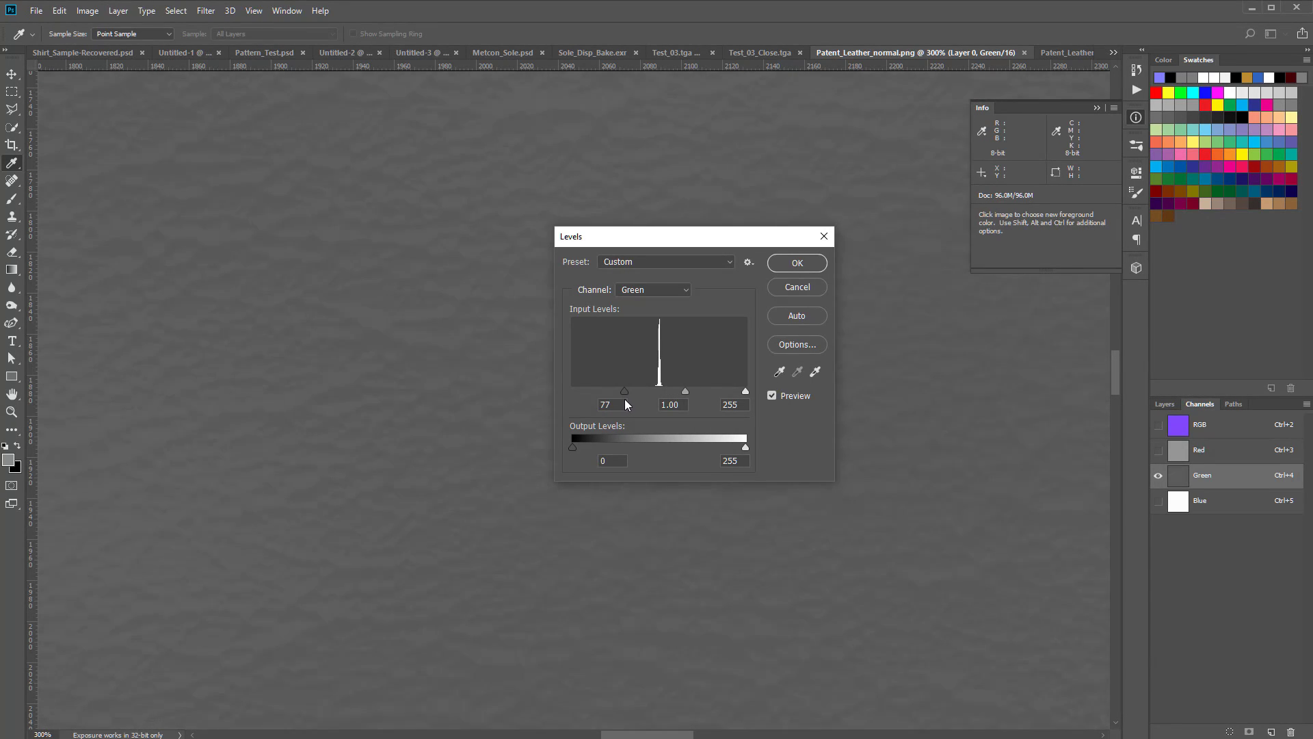
left_click_drag(625, 400, 627, 399)
left_click_drag(743, 392, 689, 388)
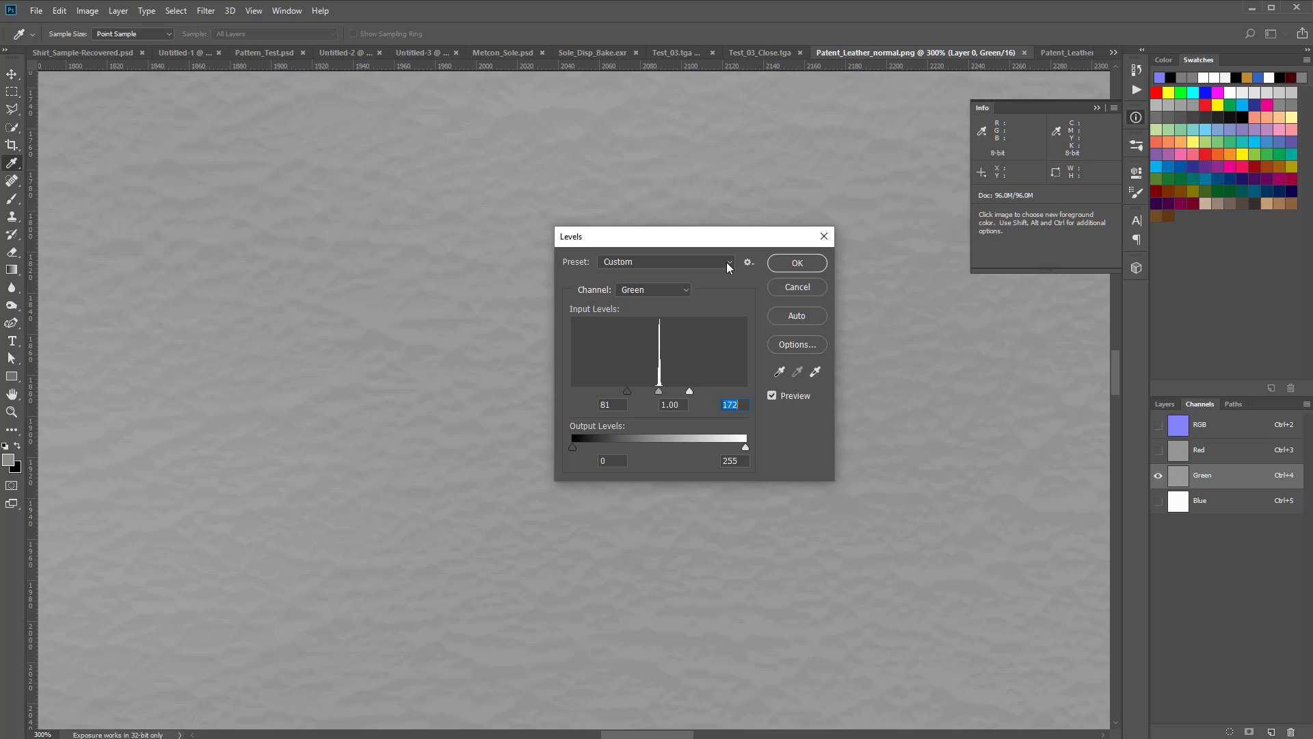
left_click(807, 268)
key("v")
Apply Levels to the red channel with input black point 82 and white point 173, and return to the RGB composite.
key("ctrl+3")
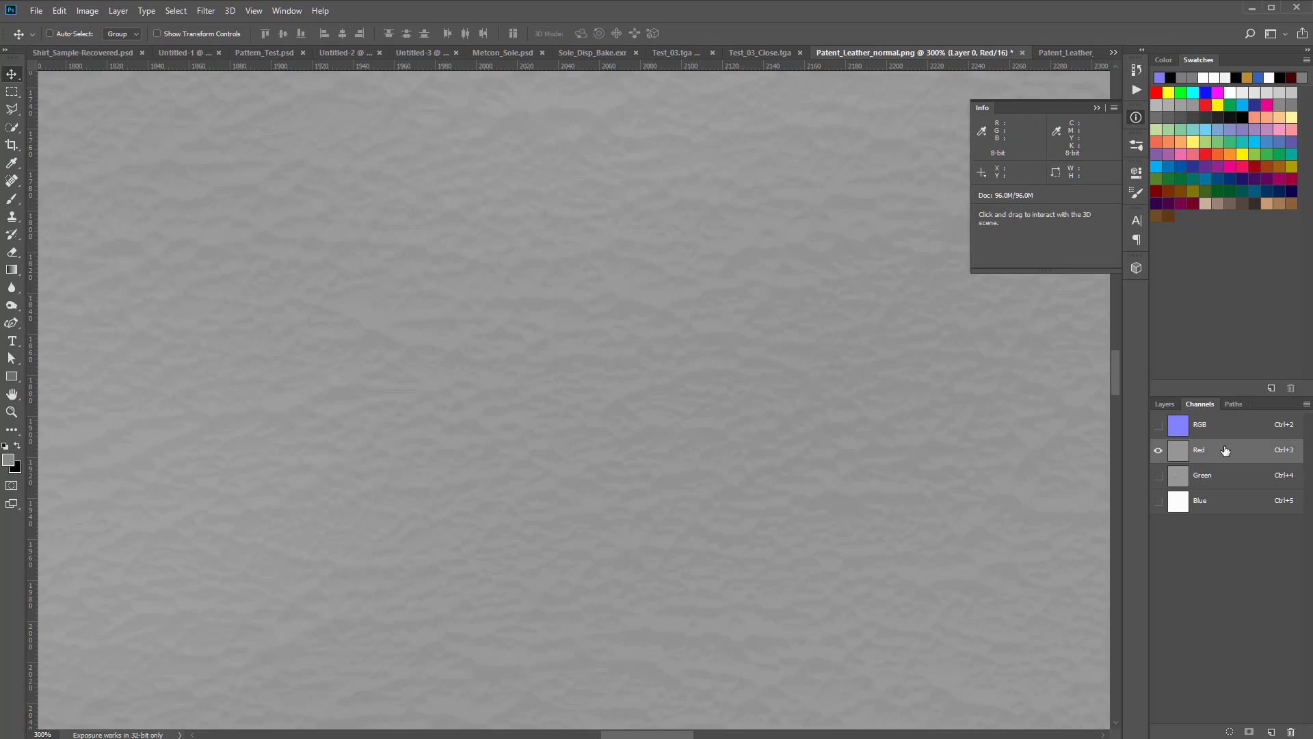
key("ctrl+l")
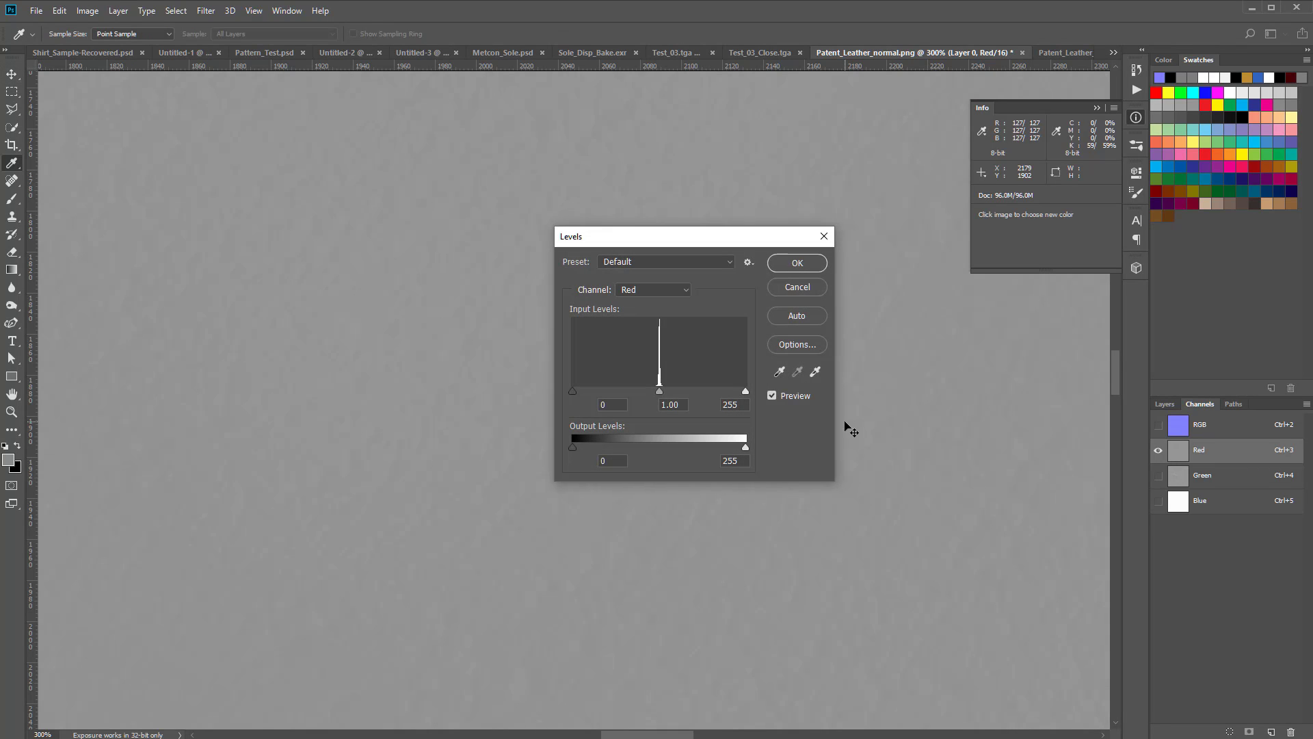
left_click_drag(573, 390, 621, 391)
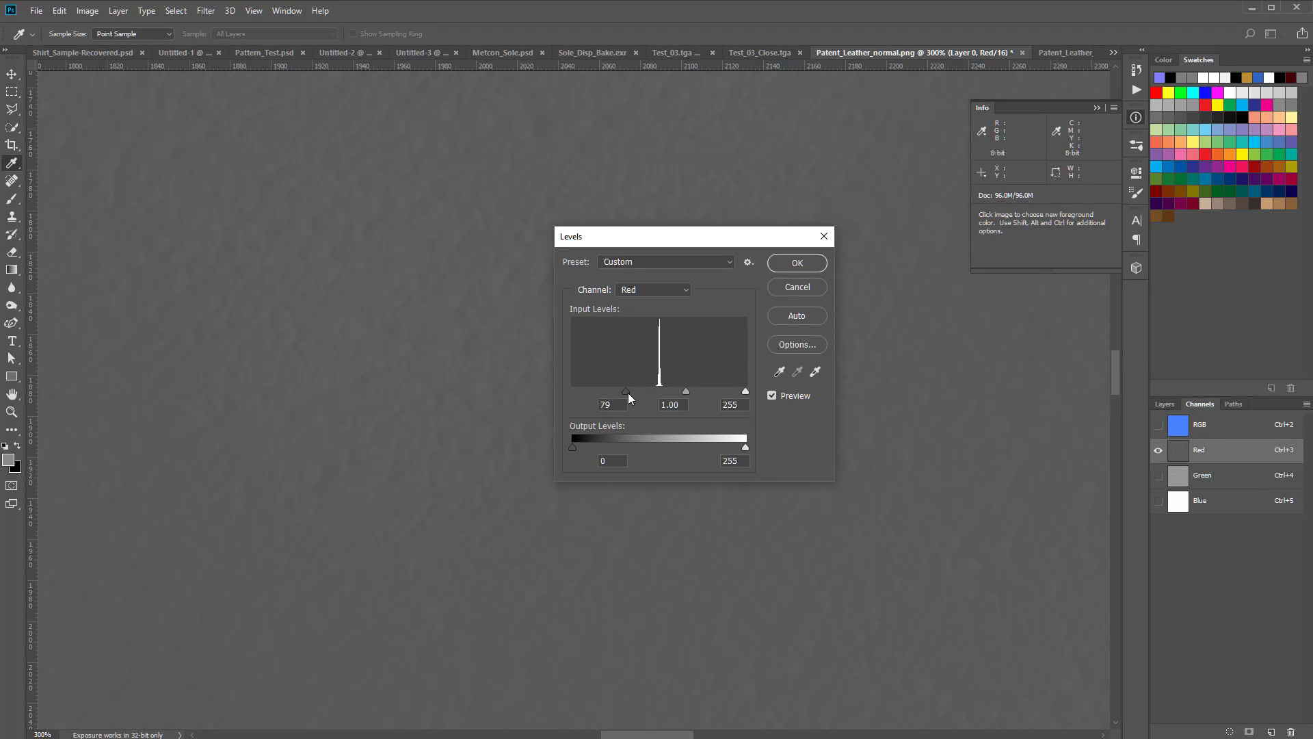
left_click_drag(745, 391, 691, 391)
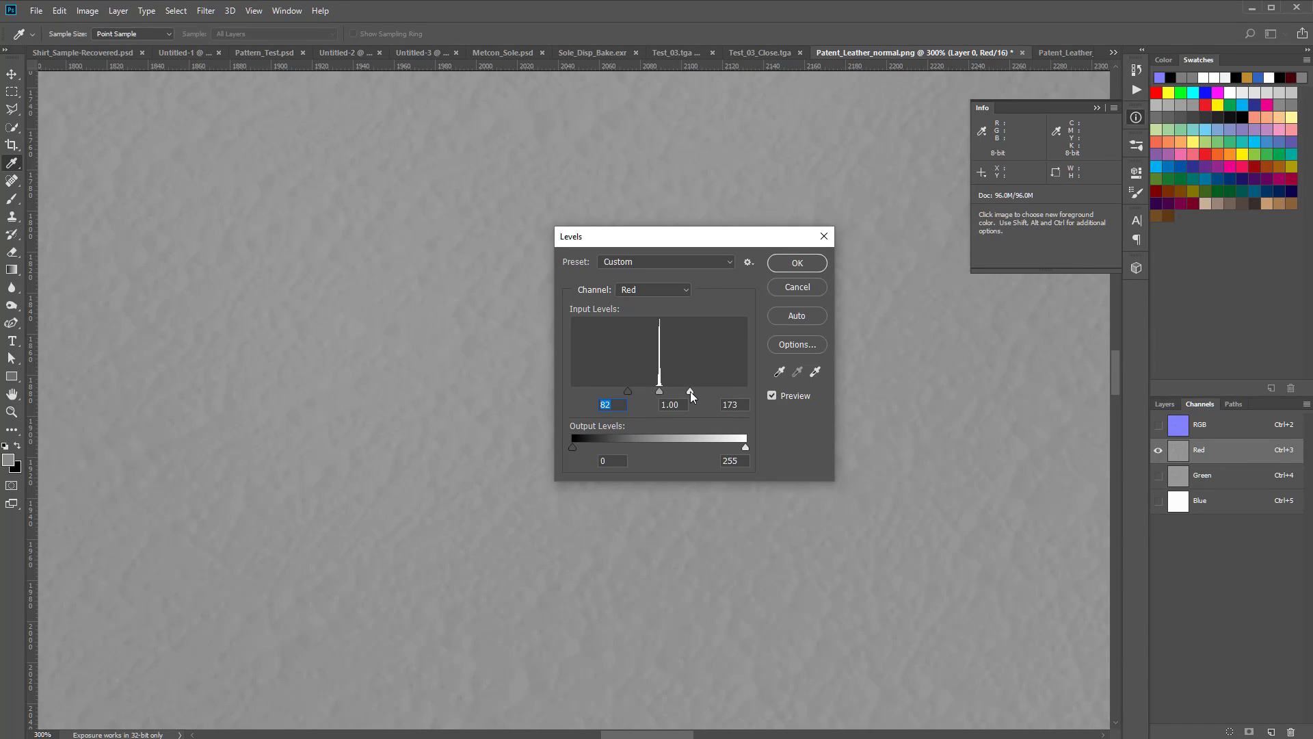
left_click(798, 264)
left_click(1229, 424)
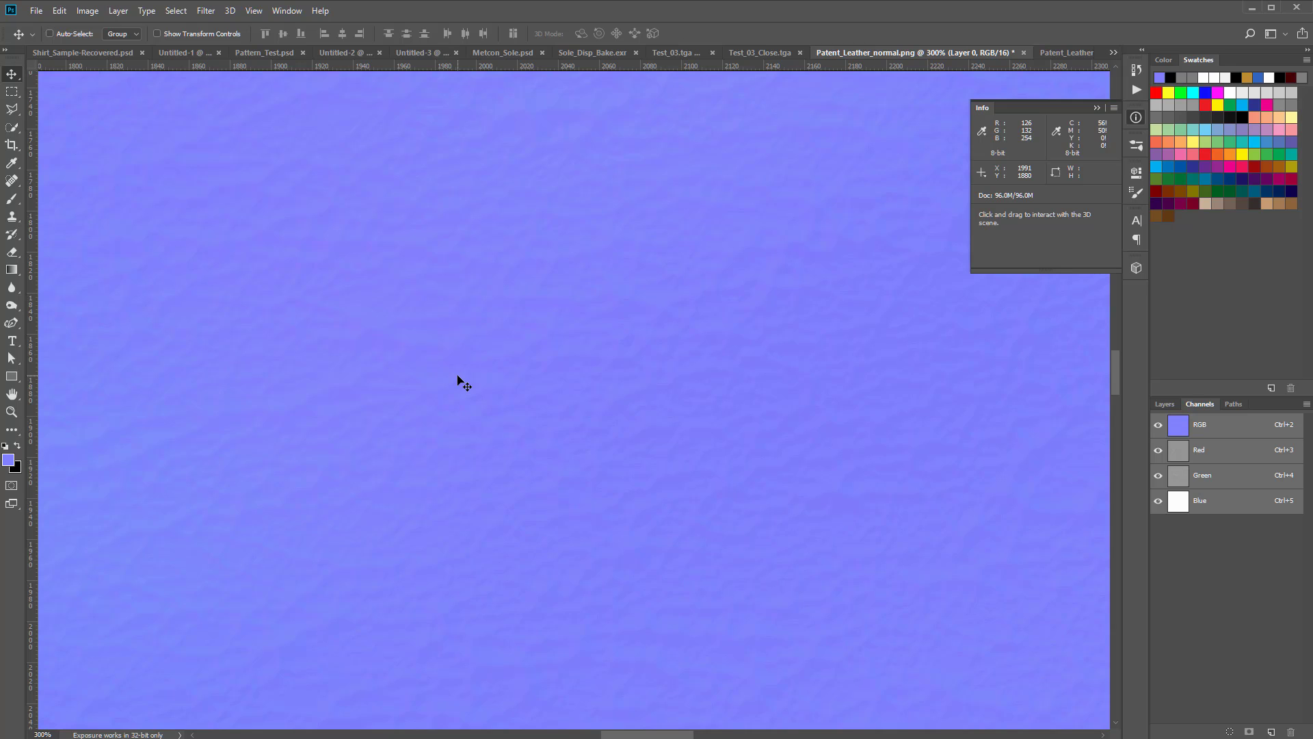
Save the edited normal map as a PNG copy named Patent_Leather_normal2 in Material_Setup, using the large file size option.
key("ctrl+minus")
key("ctrl+minus")
key("ctrl+minus")
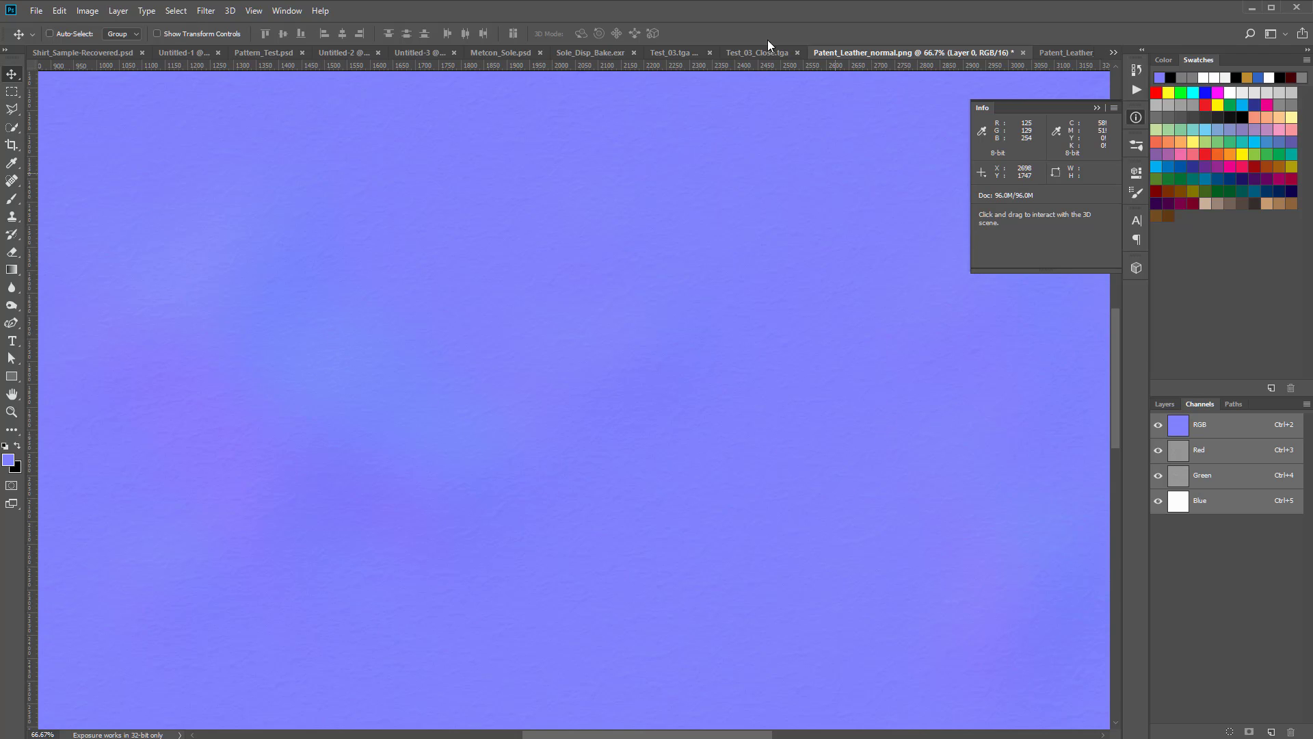
key("ctrl+shift+s")
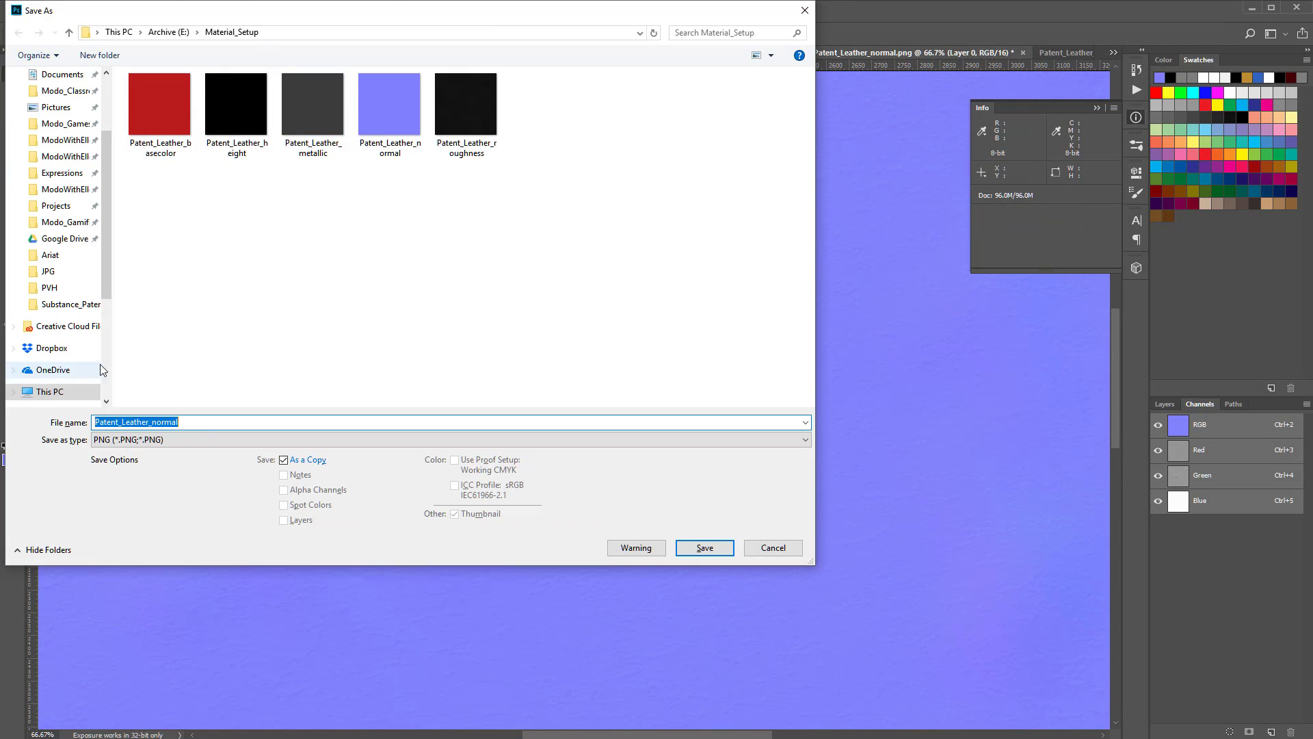
left_click(198, 425)
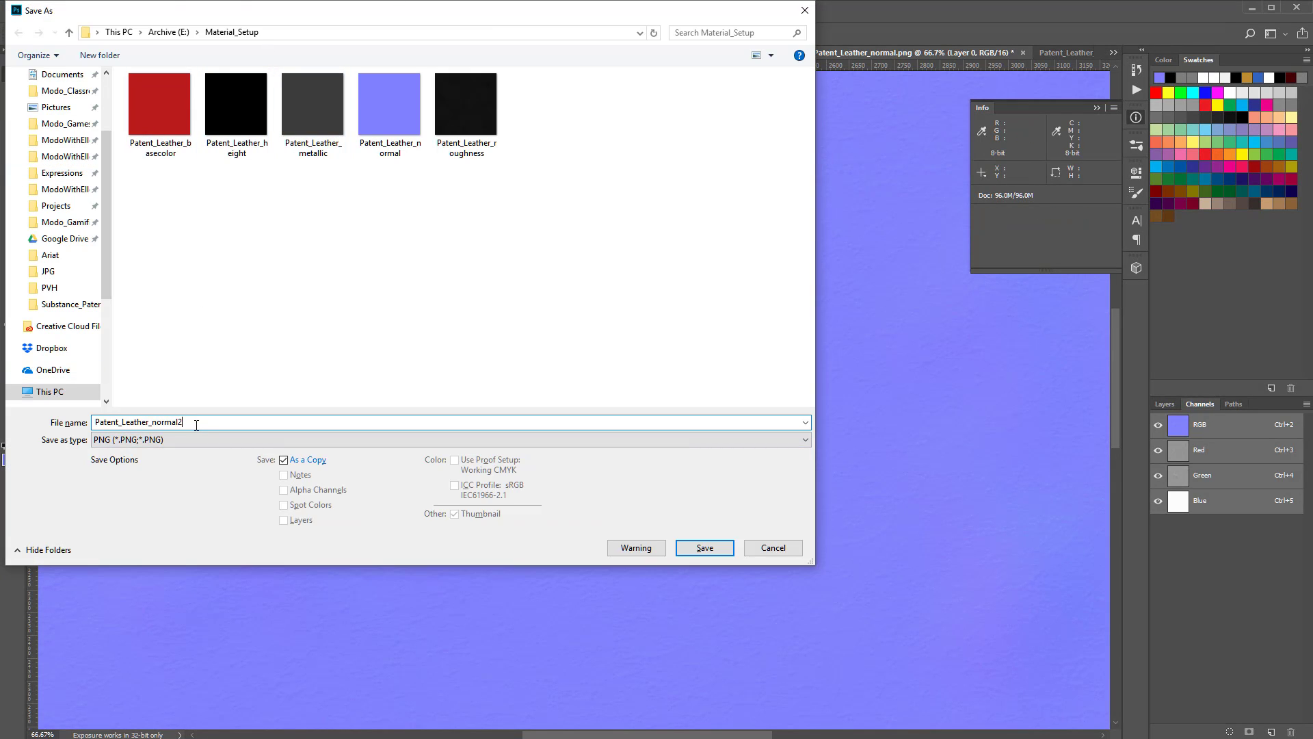
key("Return")
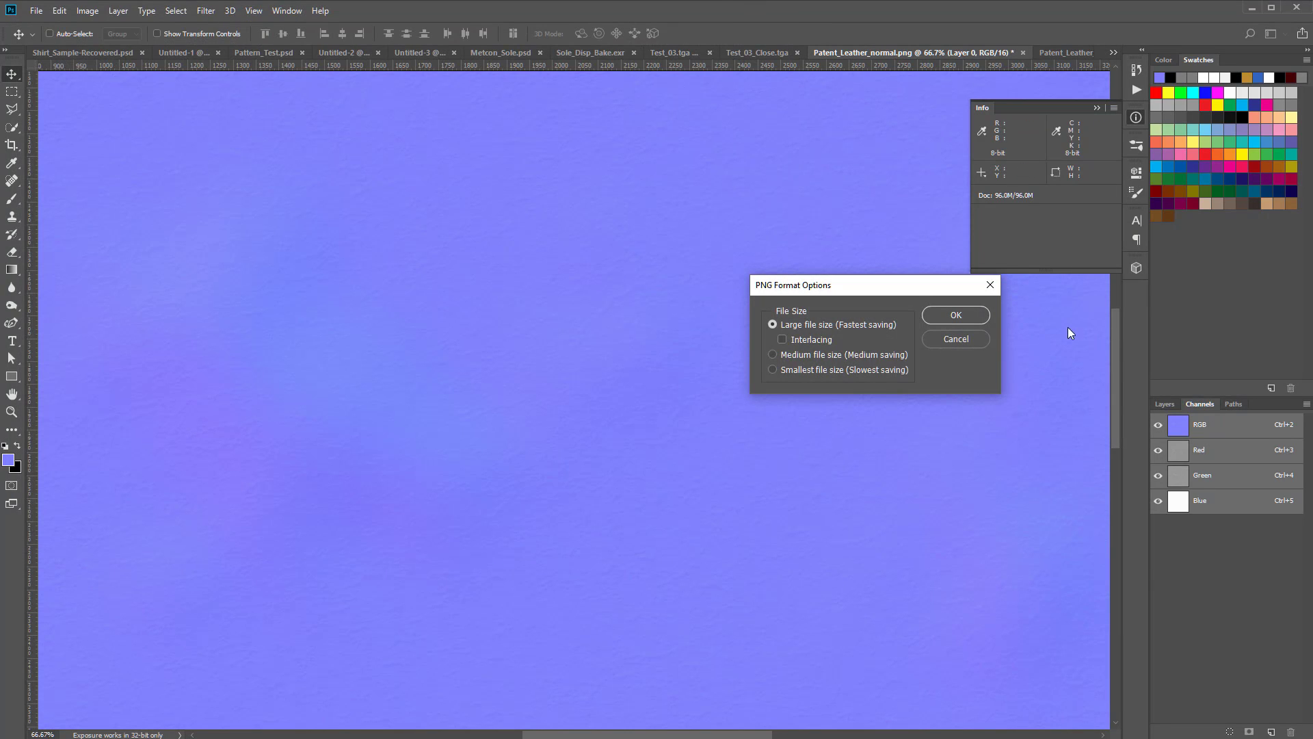
left_click(959, 314)
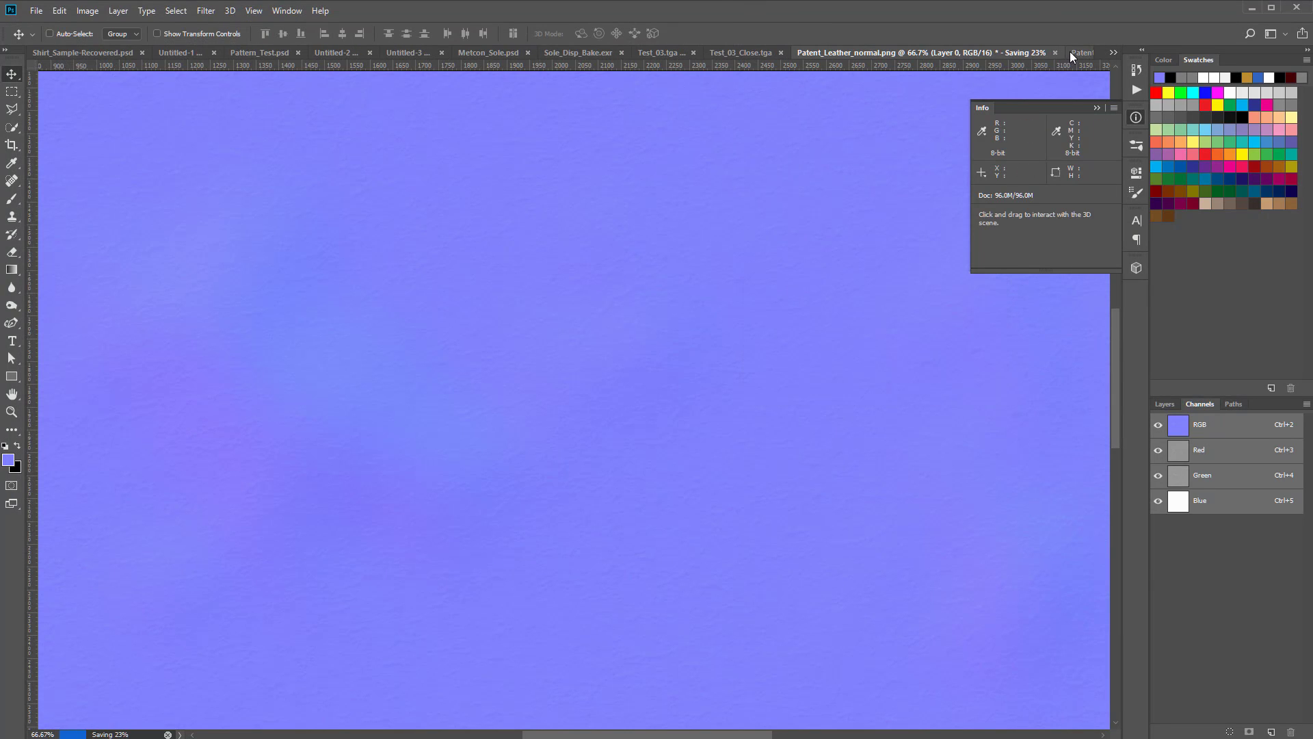
Apply Levels to Patent_Leather_roughness.png with input black point 9, midtone 1.00 and white point 26.
left_click(1080, 52)
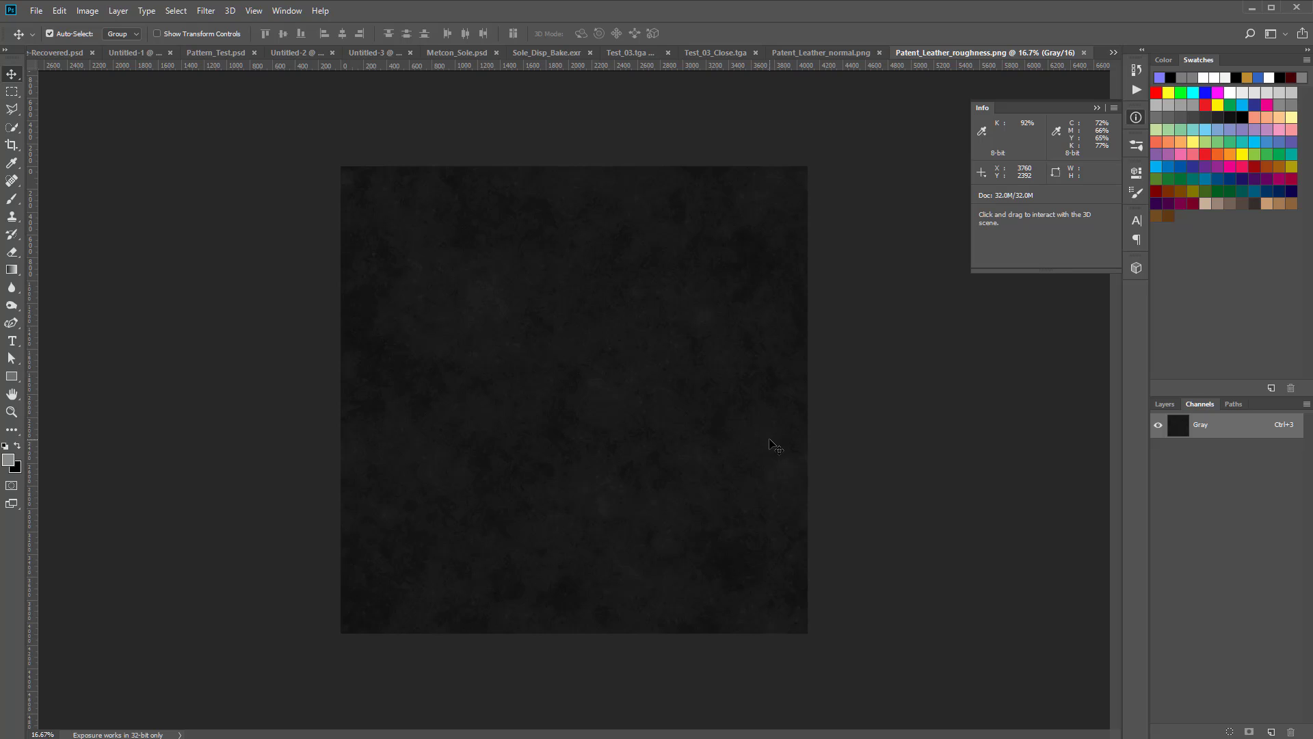
key("ctrl+l")
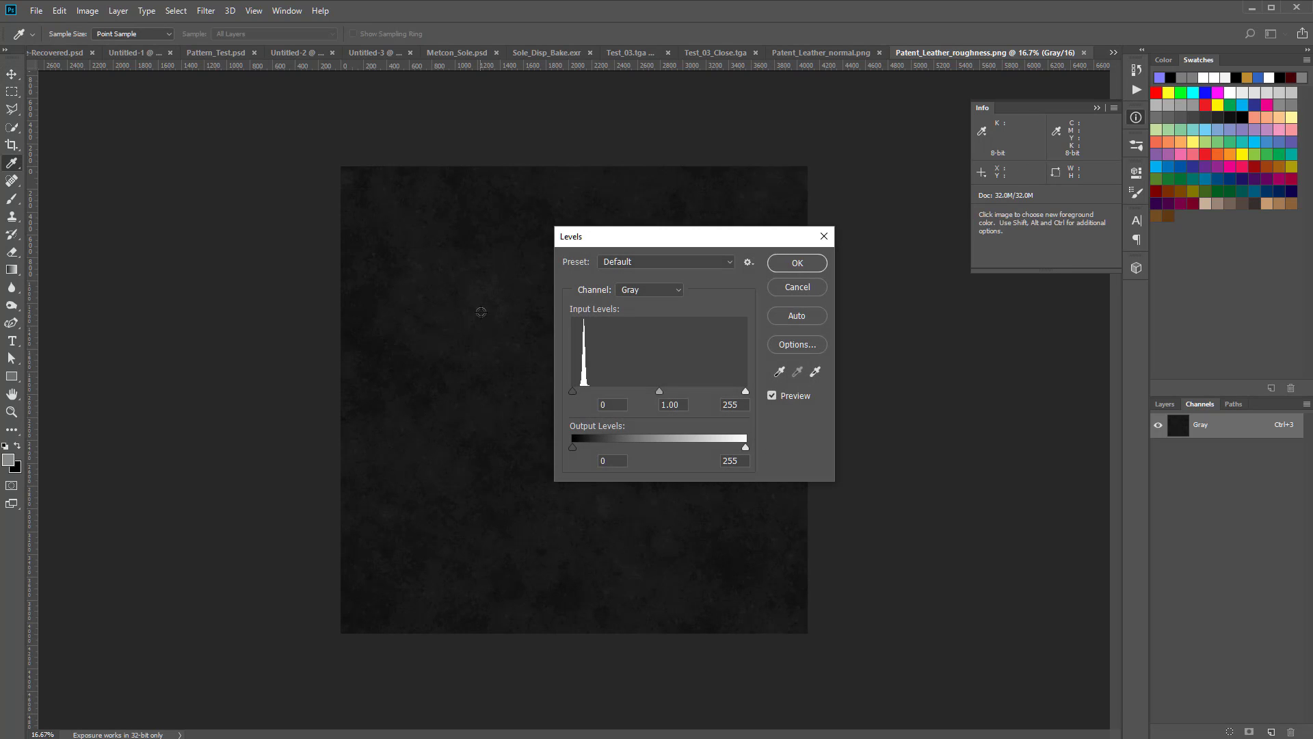
left_click_drag(572, 391, 573, 393)
left_click_drag(745, 390, 591, 396)
left_click_drag(711, 238, 1026, 377)
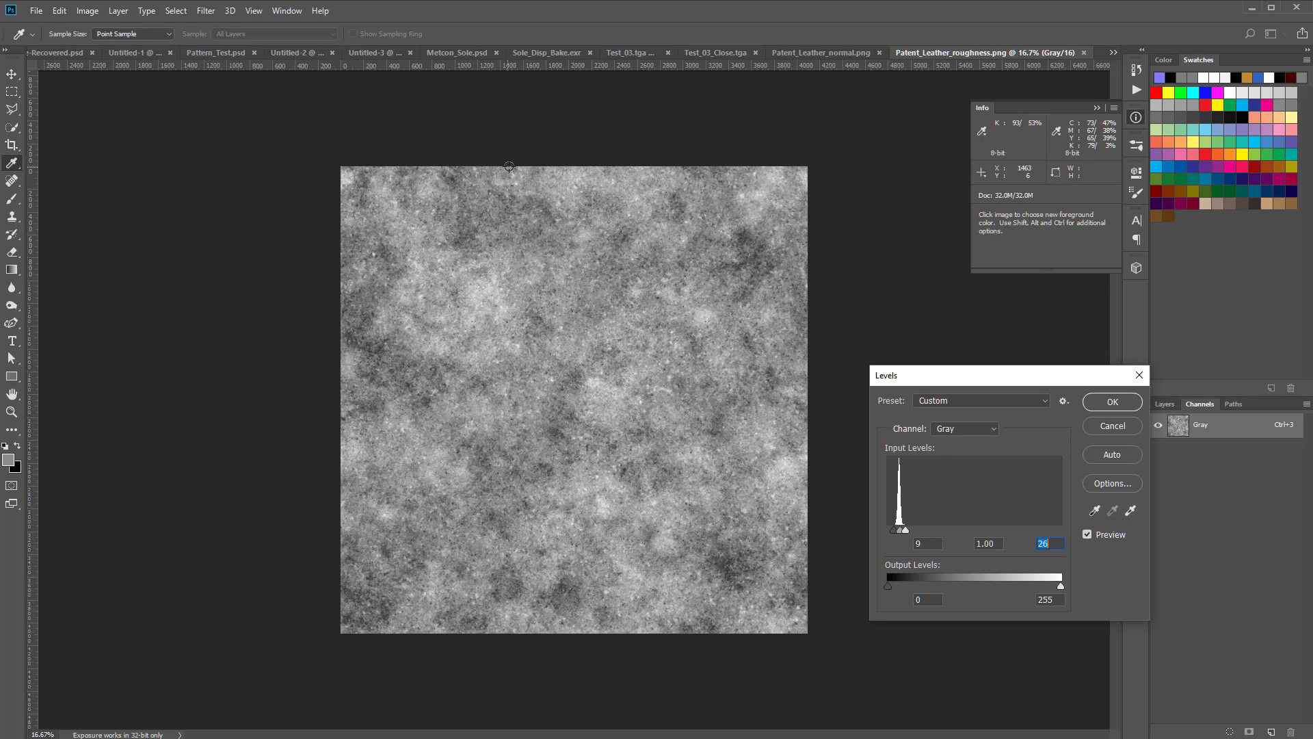
left_click(1109, 400)
key("v")
Save the edited roughness map as the PNG file Patent_Leather_roughness2 in Material_Setup, using the large file size option.
key("ctrl+shift+s")
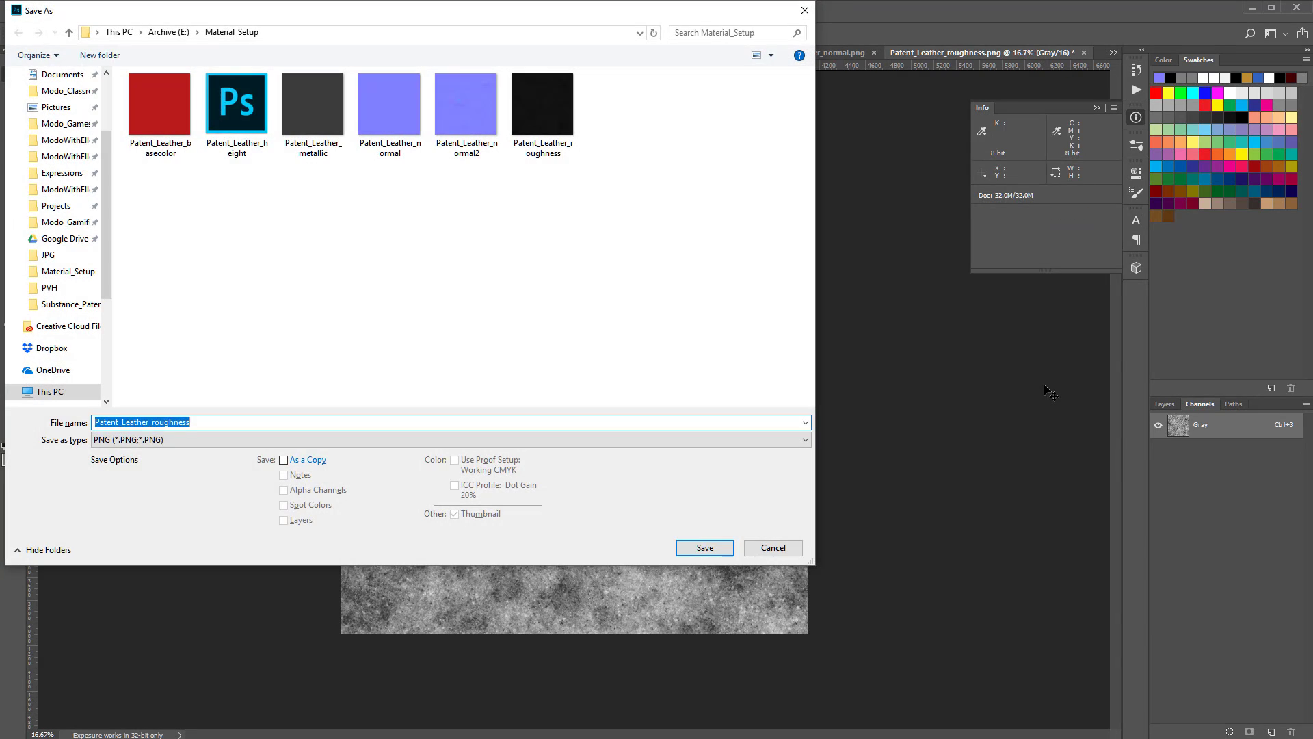
type("2")
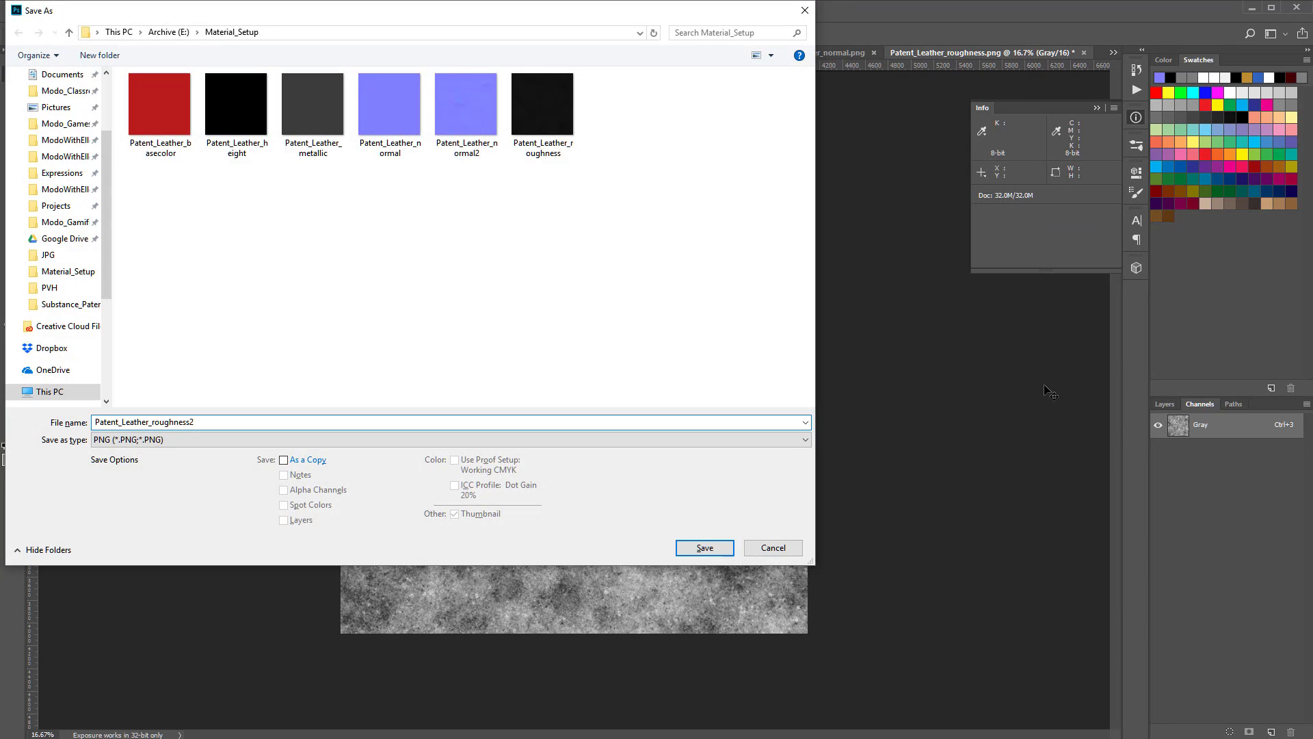
key("Return")
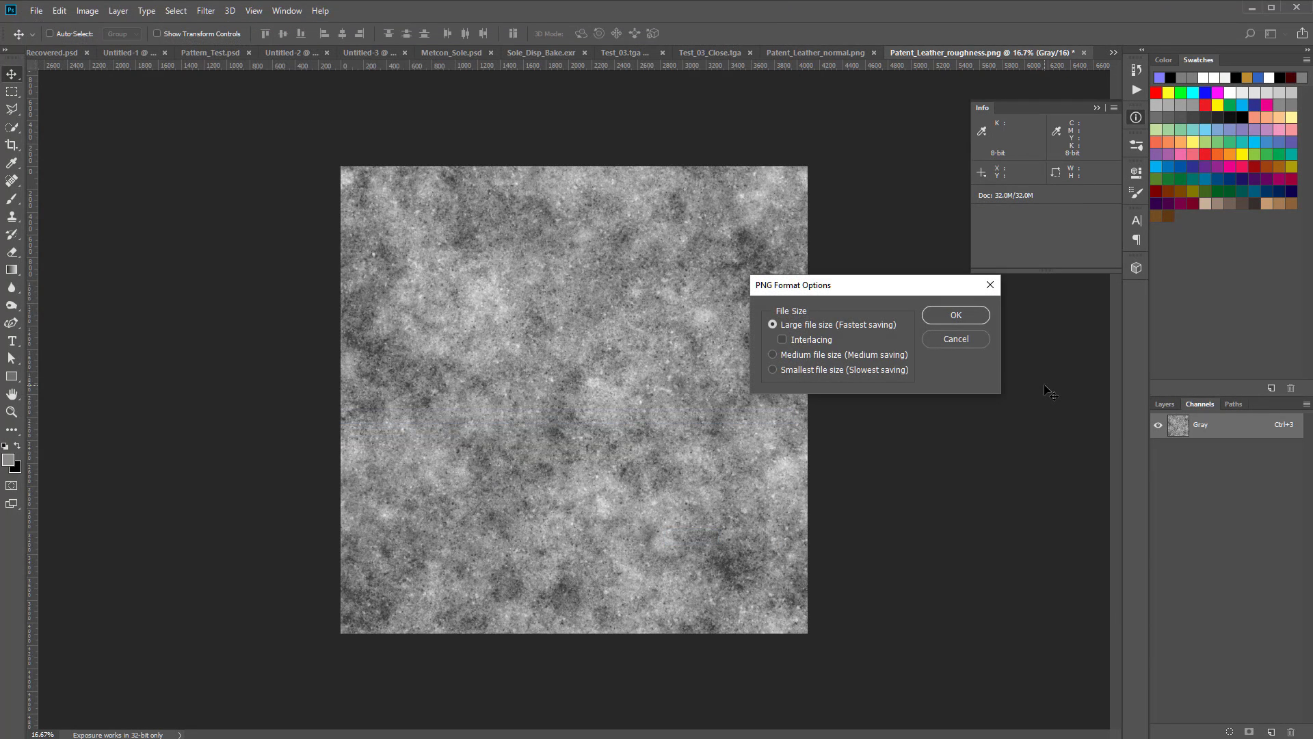
left_click(956, 316)
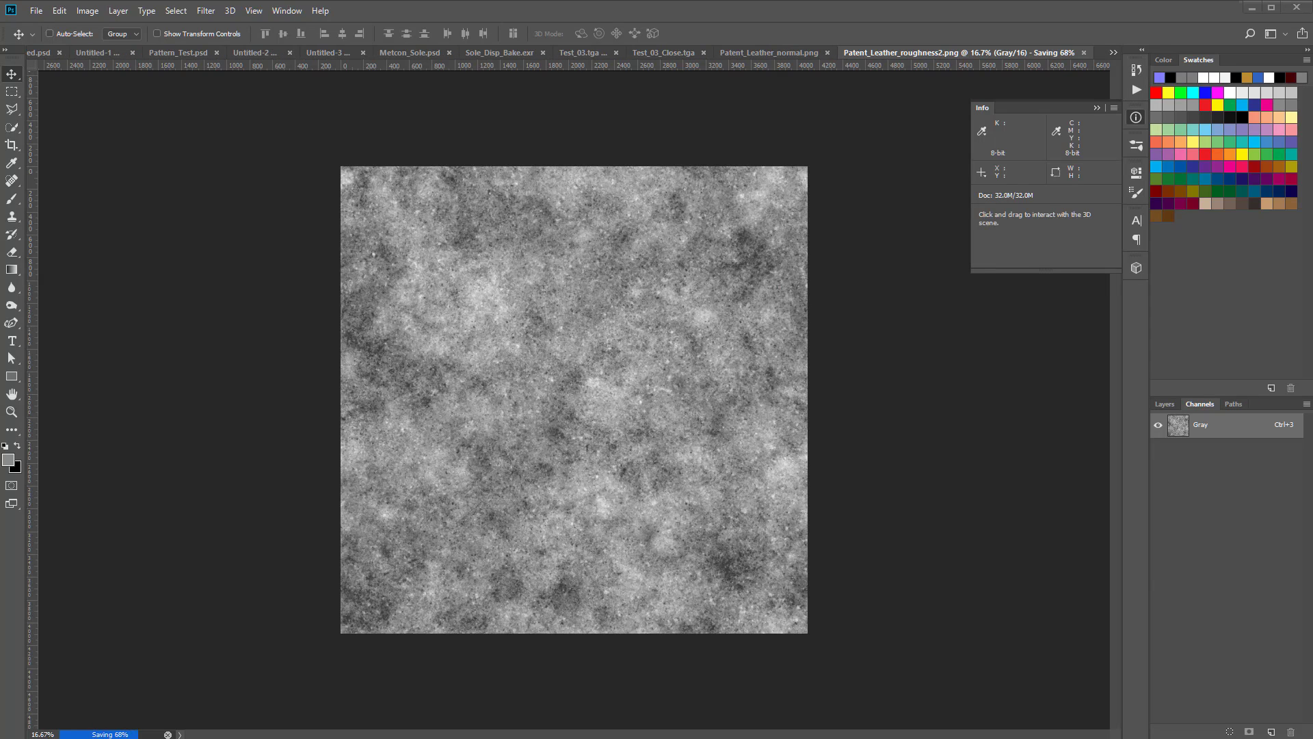
Check the saved maps in the Material_Setup folder, then switch to Modo and pause the render preview.
key("alt+Tab")
left_click_drag(775, 220, 863, 215)
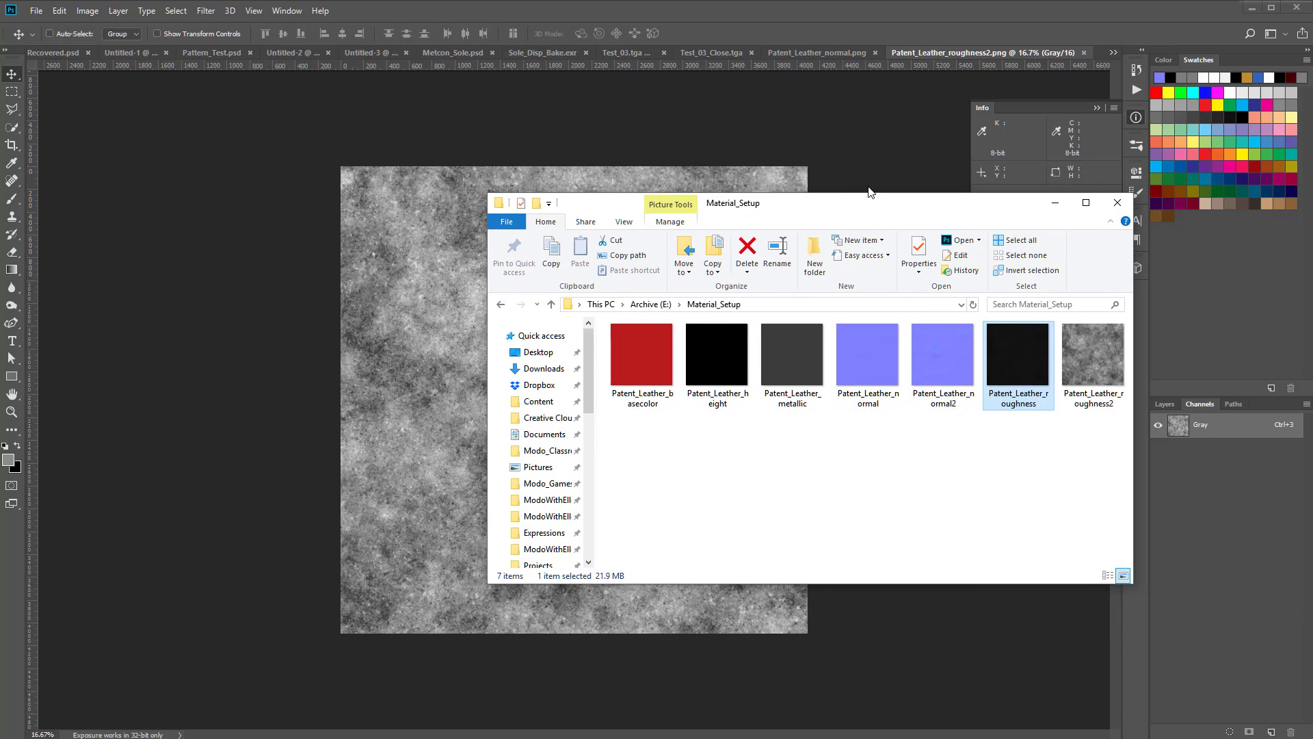
key("alt+Tab")
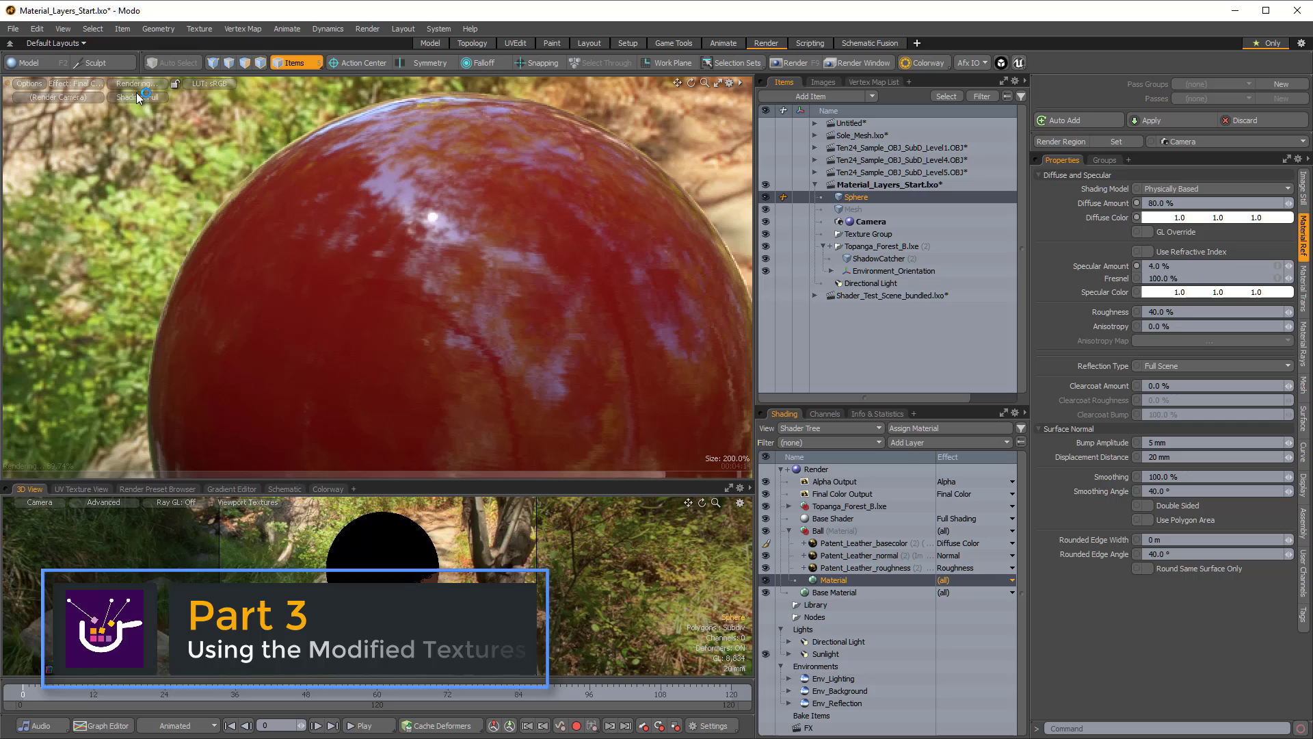
left_click(132, 85)
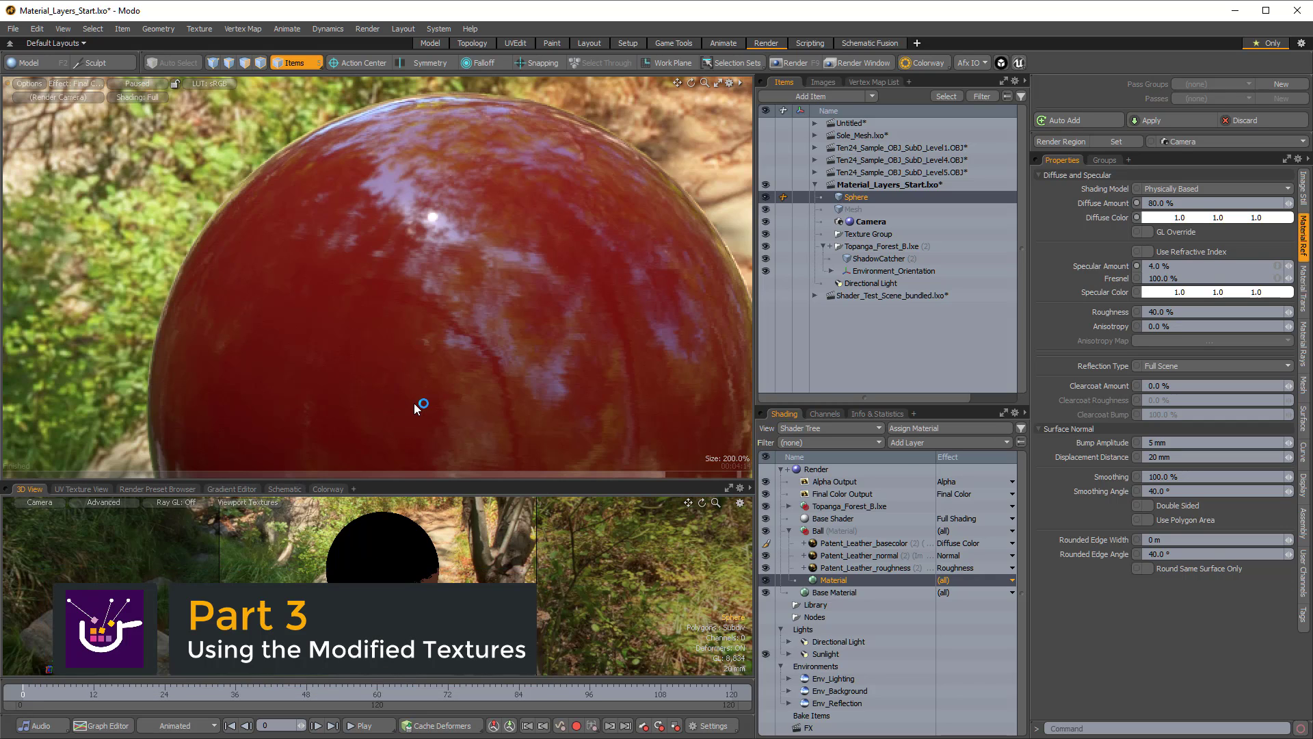
Replace the roughness layer's image with Patent_Leather_roughness2 from Material_Setup and resume the render preview.
left_click(855, 568)
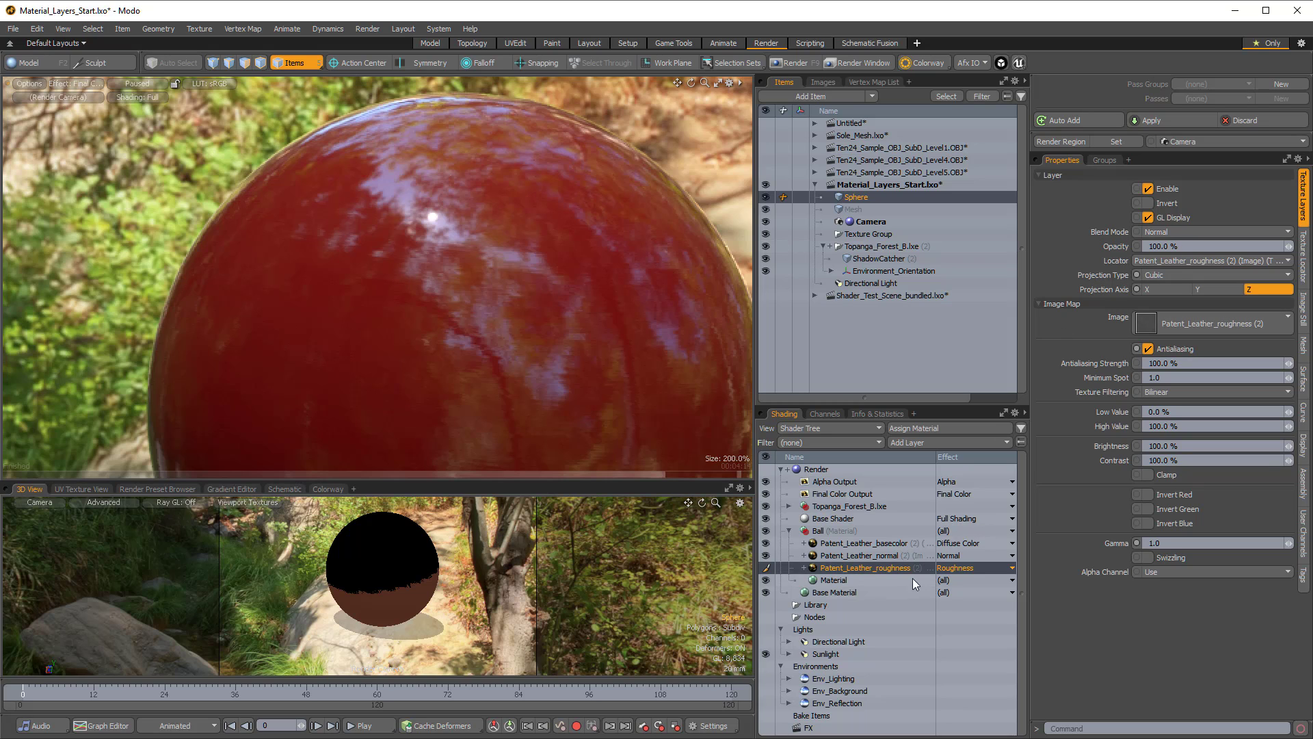
left_click(1210, 323)
left_click(1306, 684)
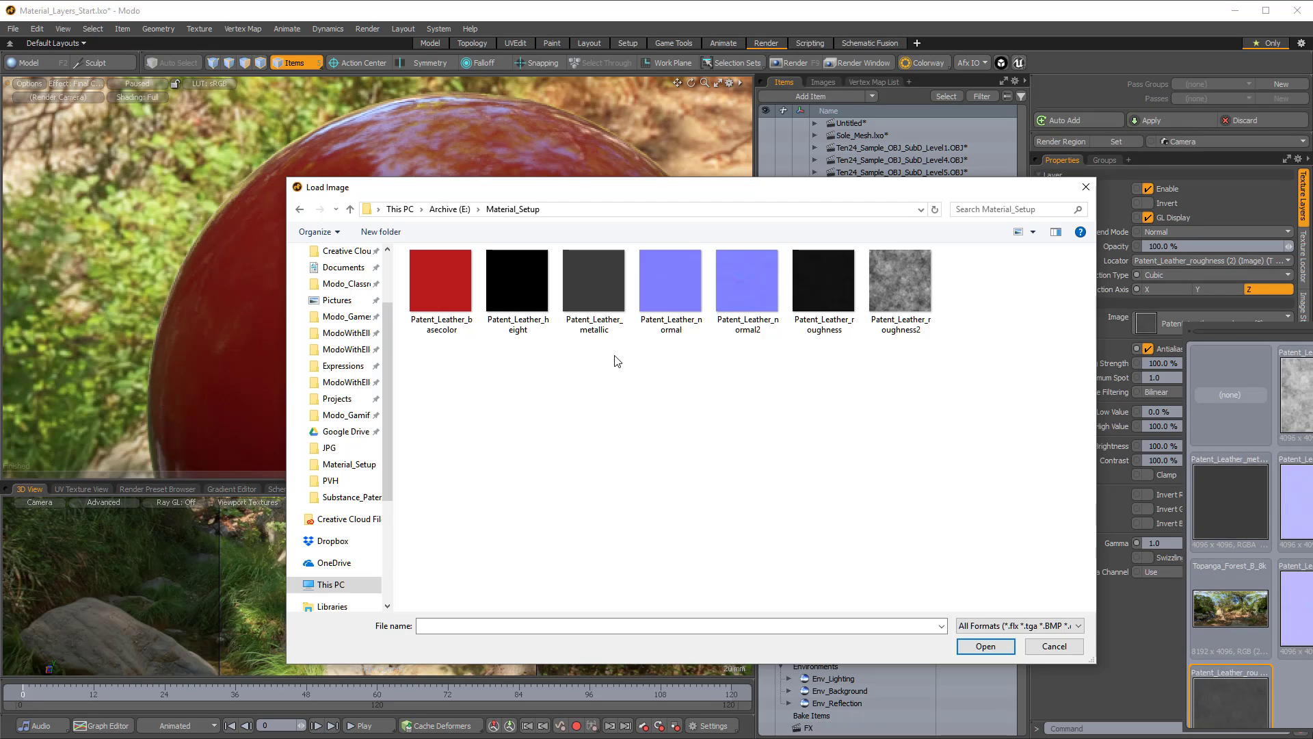
left_click(913, 299)
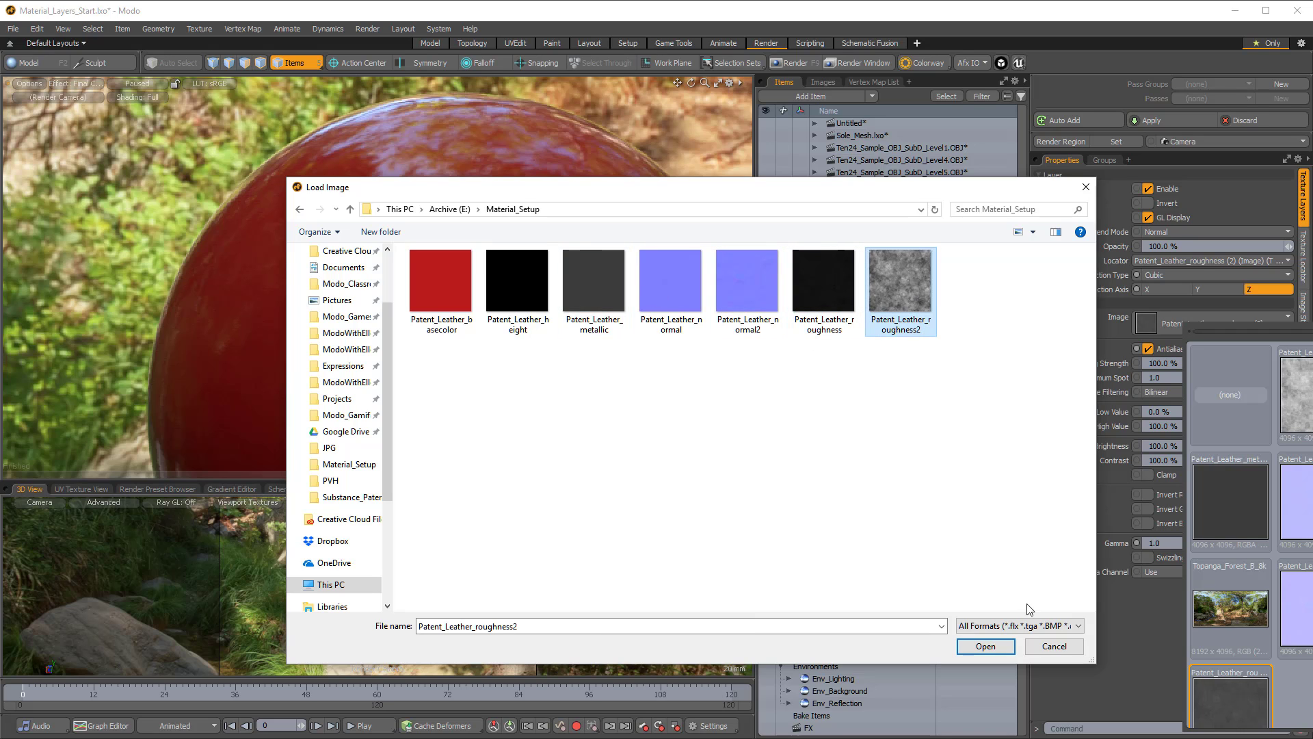
left_click(985, 645)
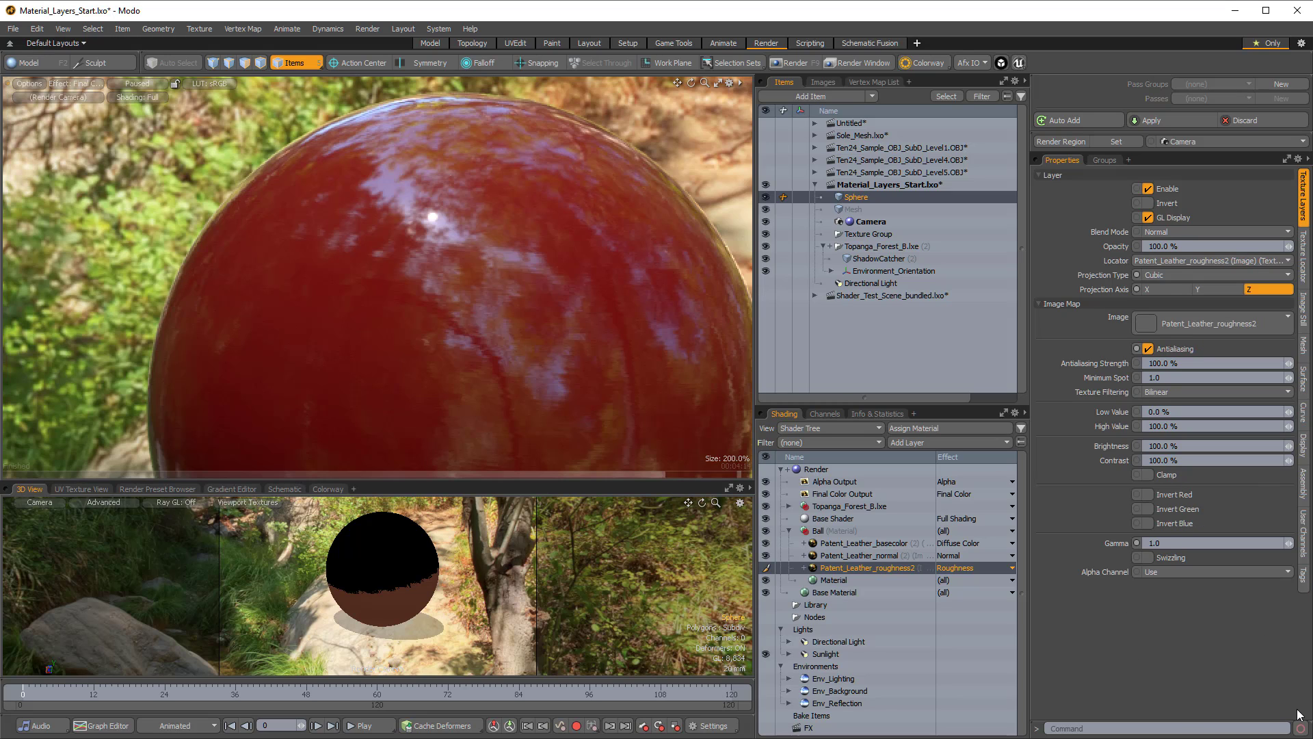
left_click(137, 83)
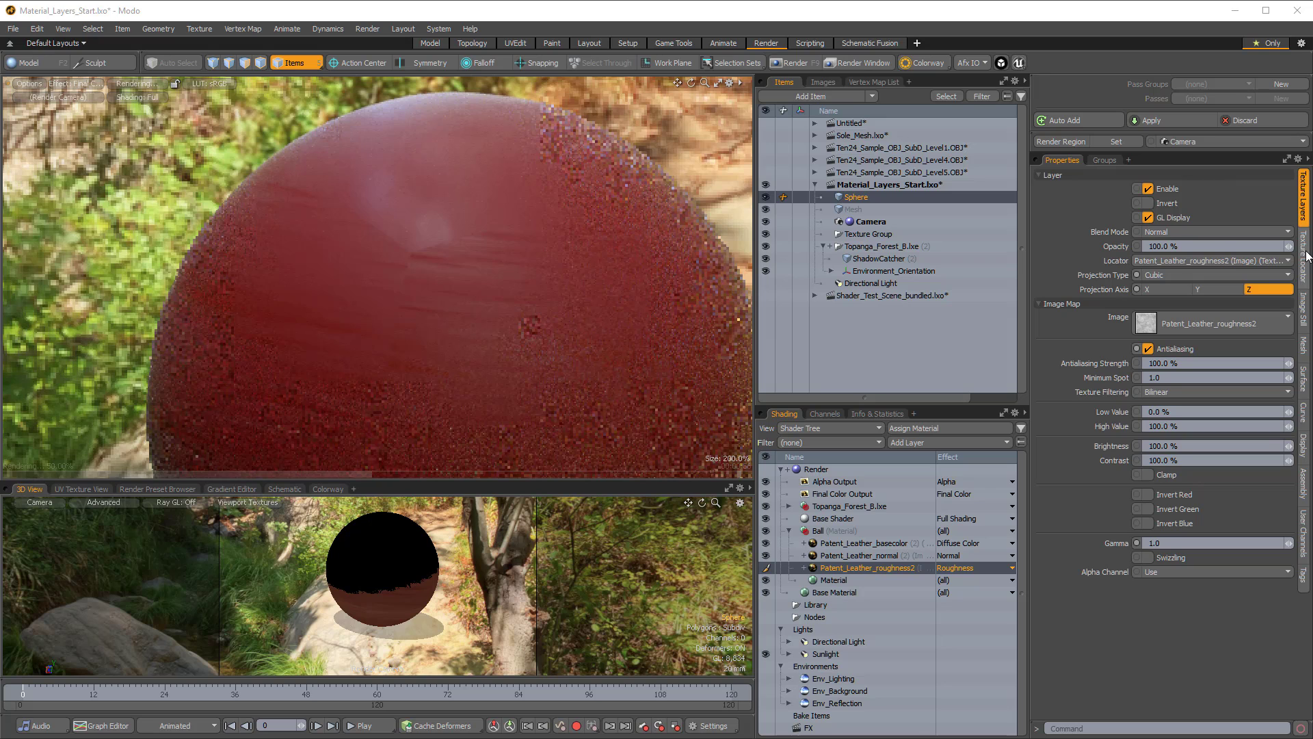
Set the Patent_Leather_roughness2 layer's blend mode to Multiply and inspect its image in the Image Viewer.
left_click(1167, 232)
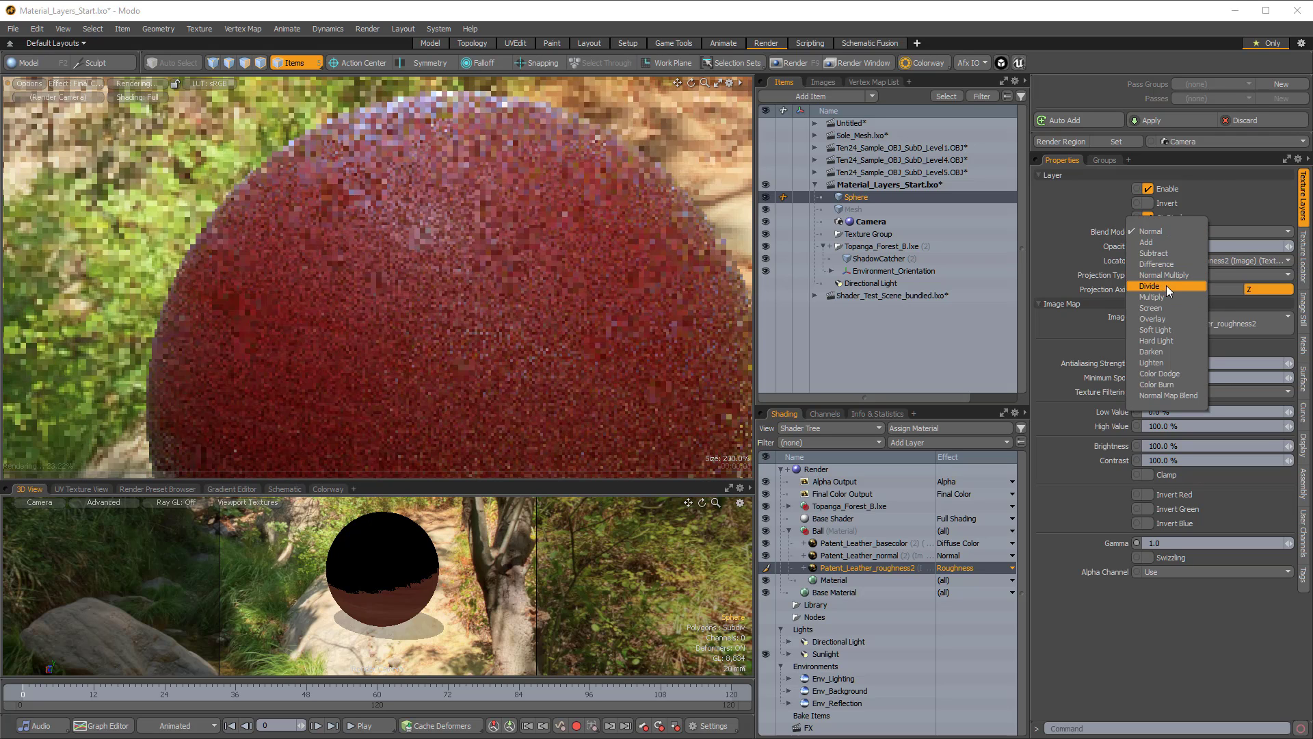
left_click(1171, 297)
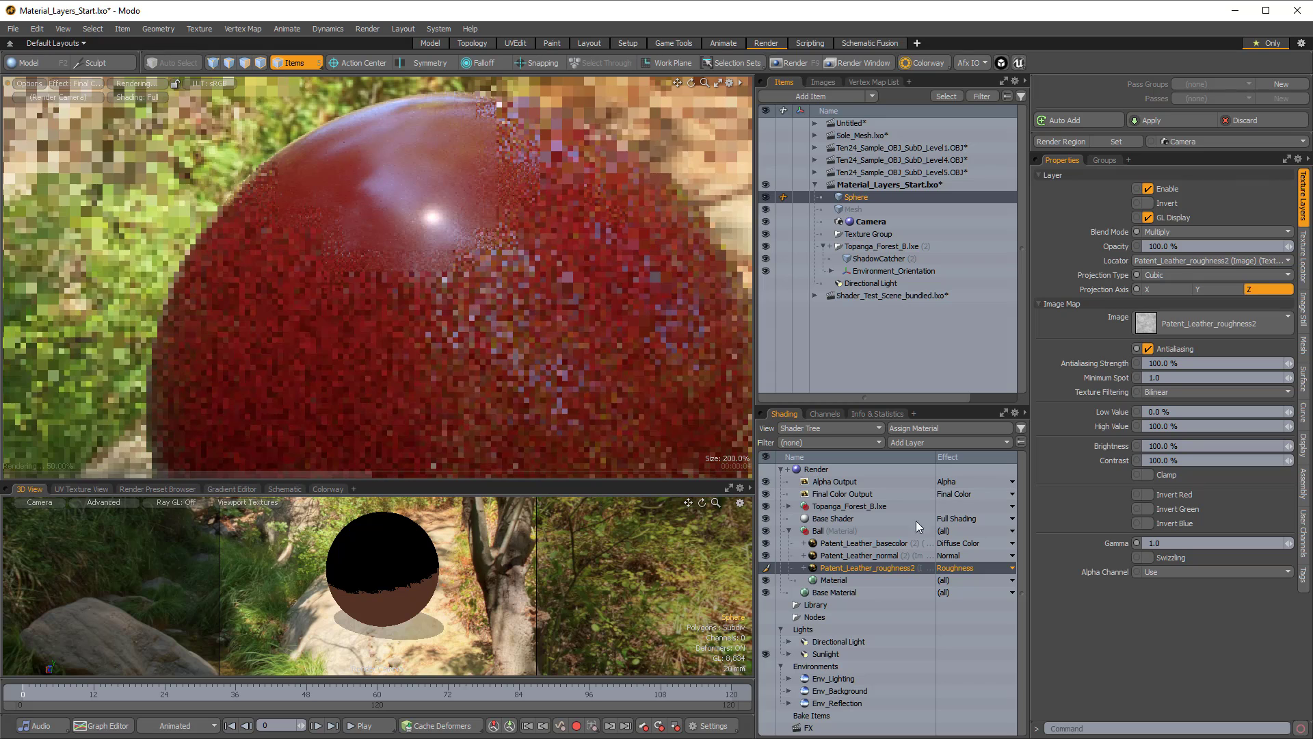
double_click(814, 568)
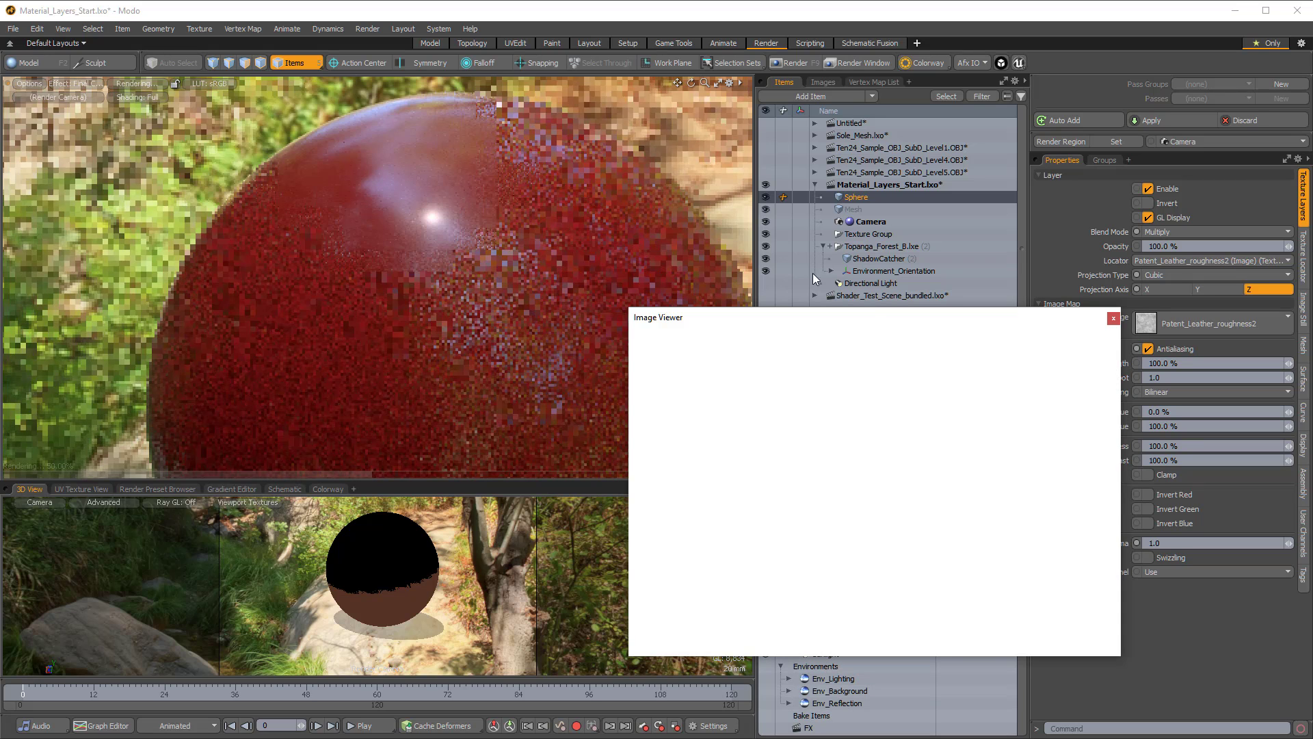
left_click_drag(852, 316, 774, 138)
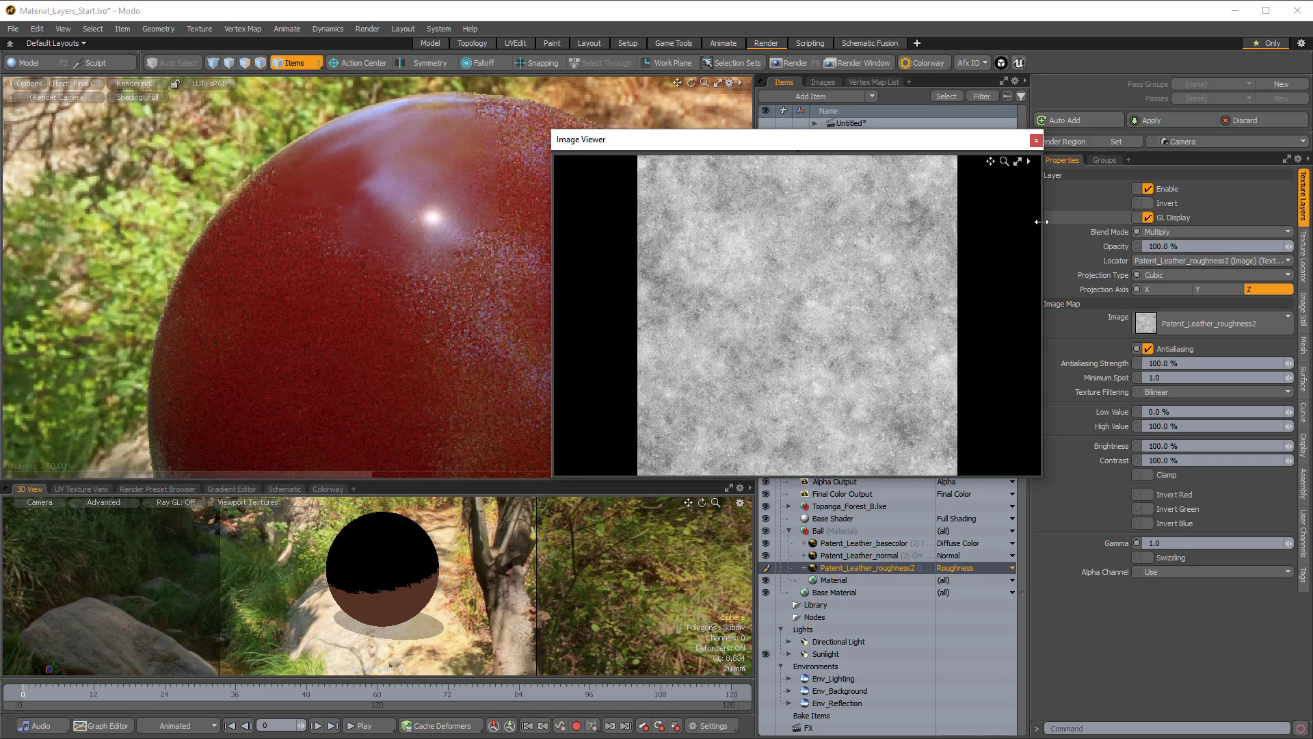
left_click(1036, 140)
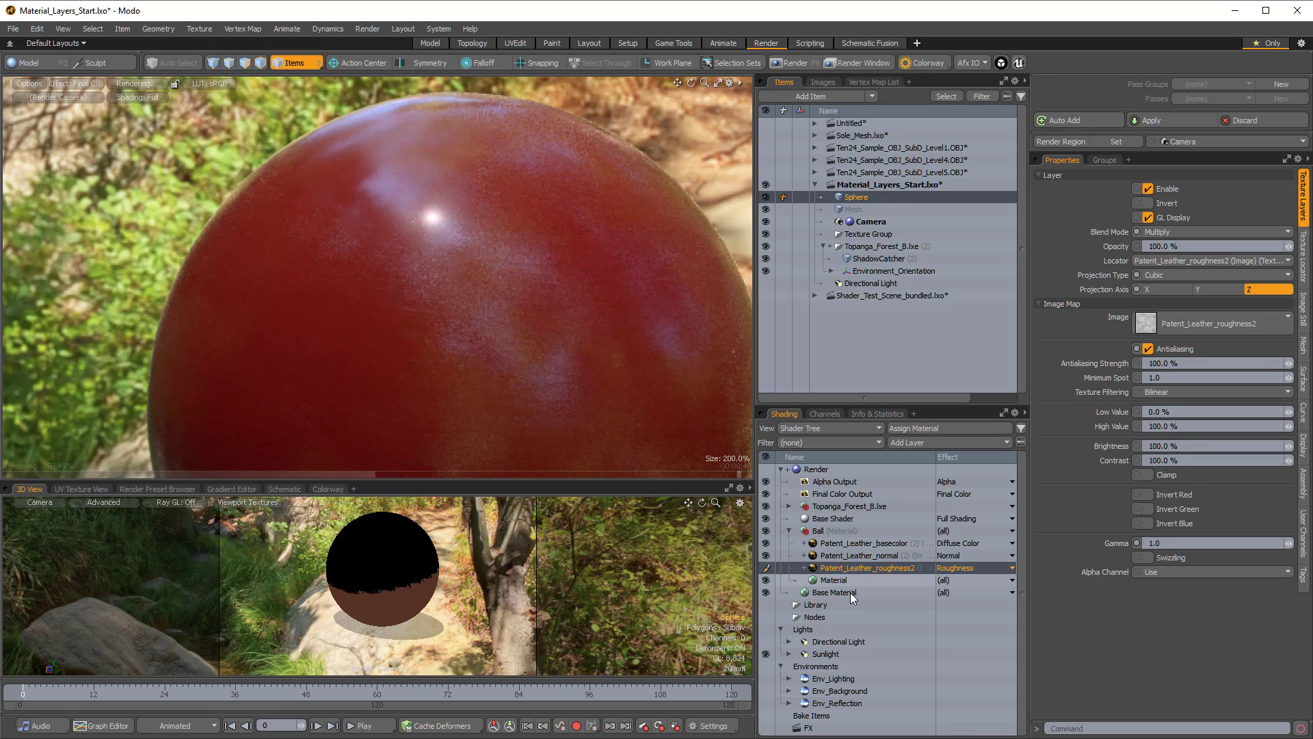
Set the roughness of the Ball group's Material to 70%.
left_click(851, 592)
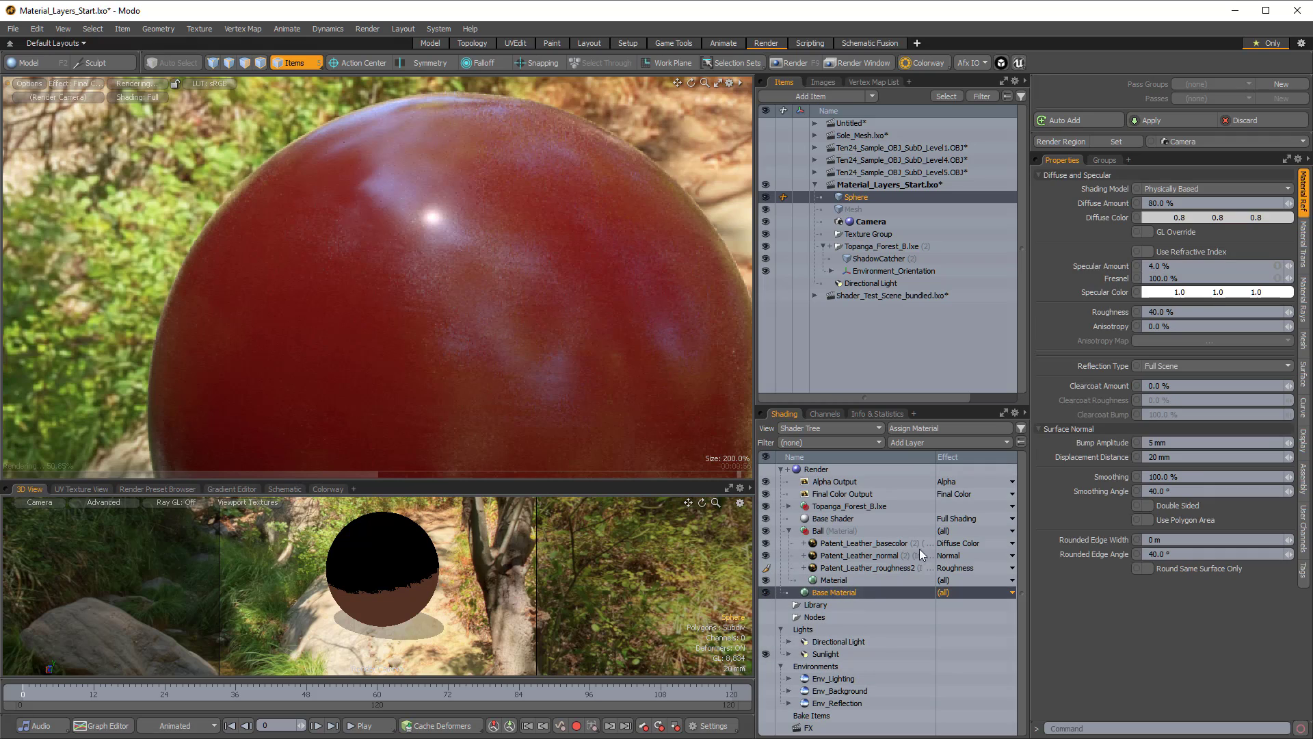
left_click(836, 580)
left_click(1185, 312)
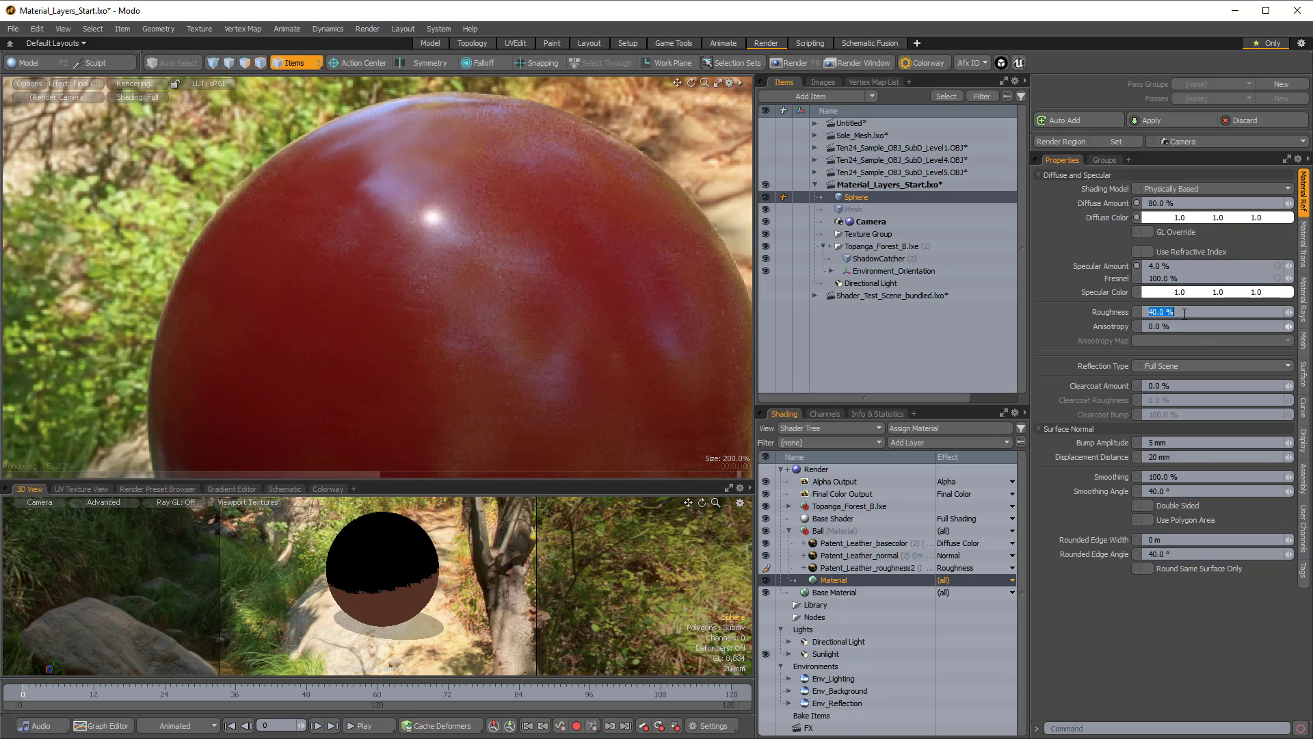
type("70")
key("Return")
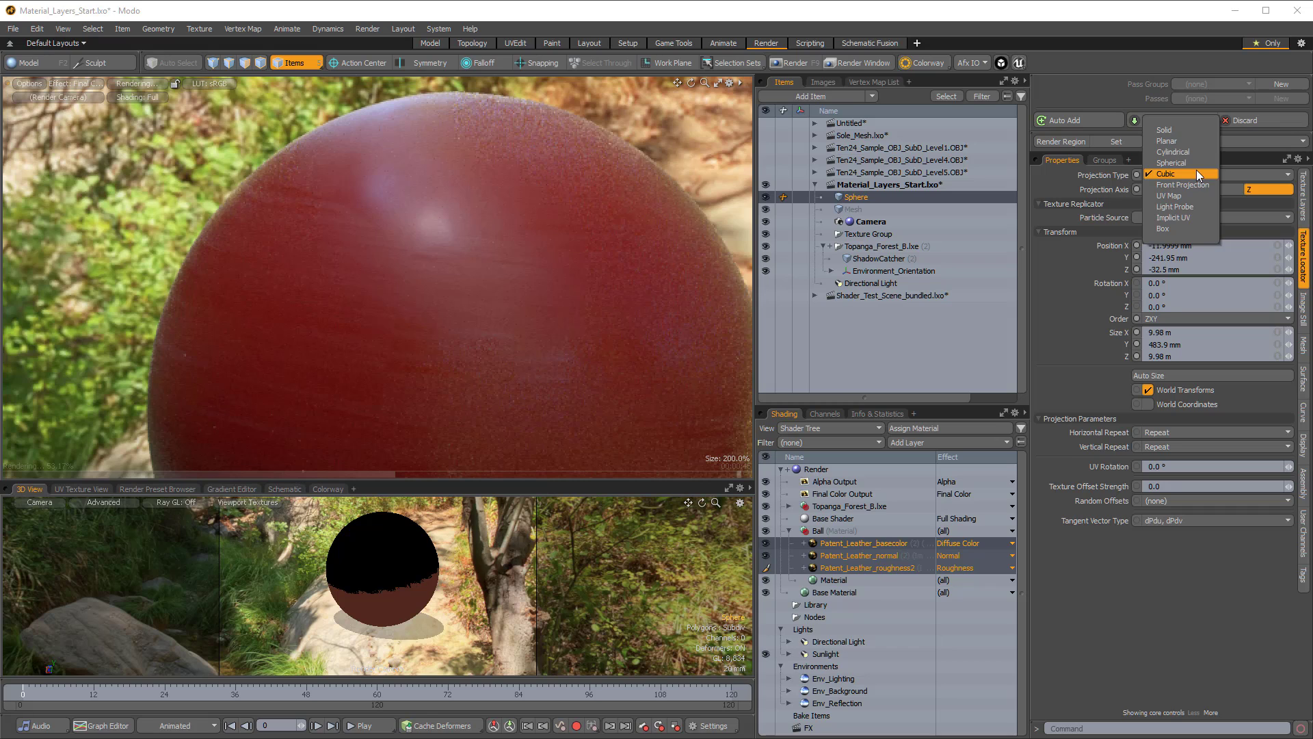
Set the projection type of the basecolor, normal and roughness layers to UV Map, using the Texture UV map.
left_click(1188, 194)
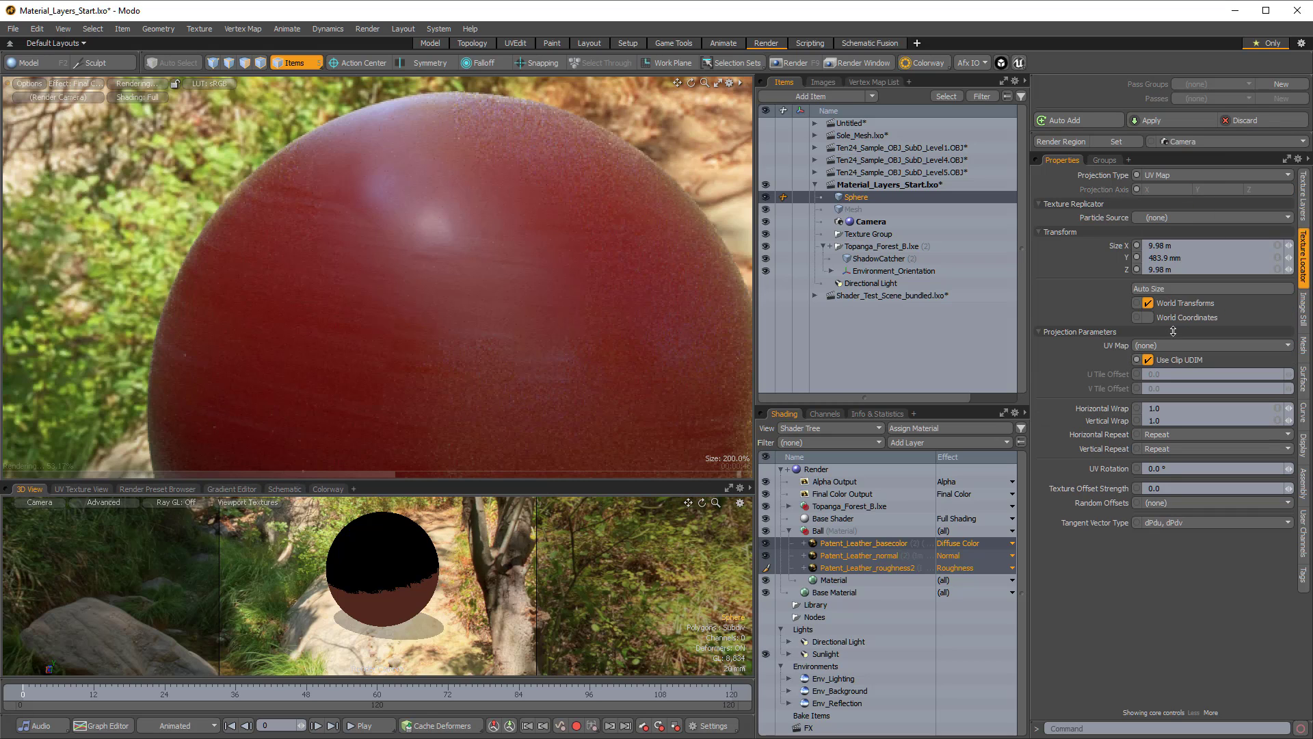
left_click(1171, 347)
left_click(1178, 362)
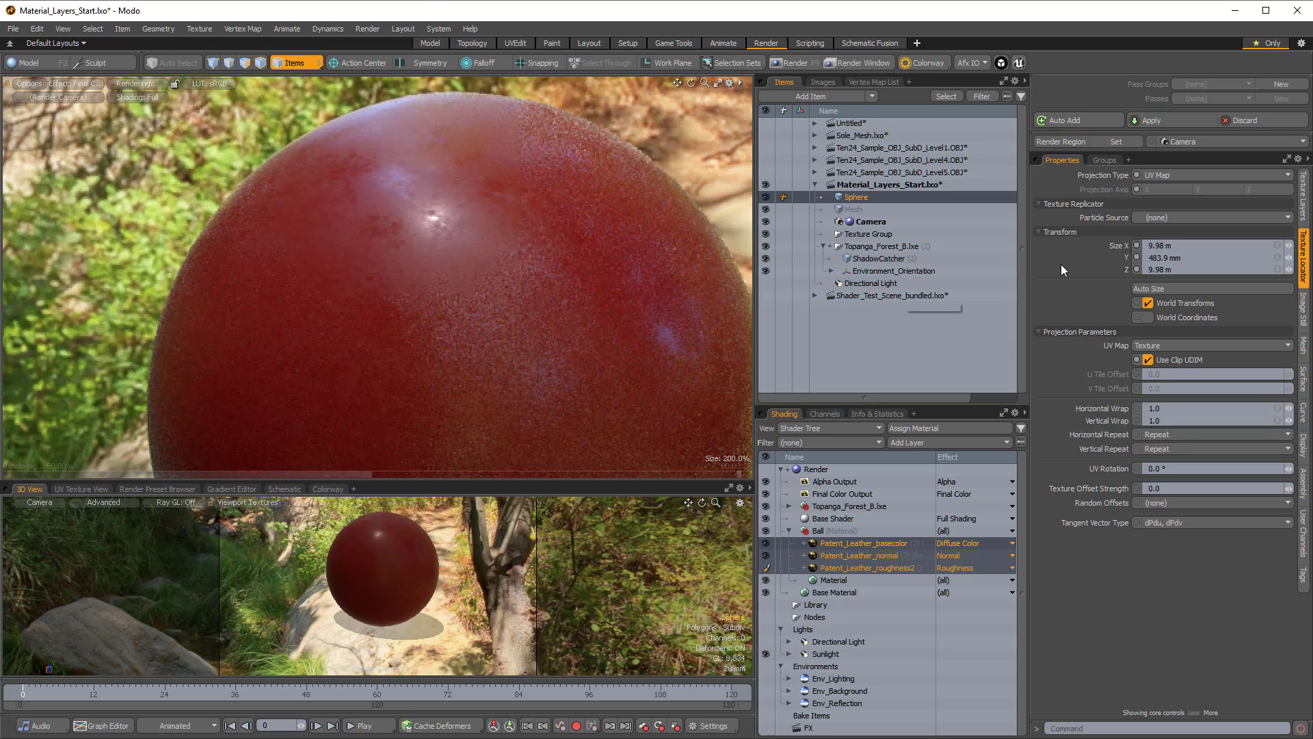
Replace the normal layer's image with Patent_Leather_normal2 from Material_Setup and agree to set its color correction to none.
left_click(886, 555)
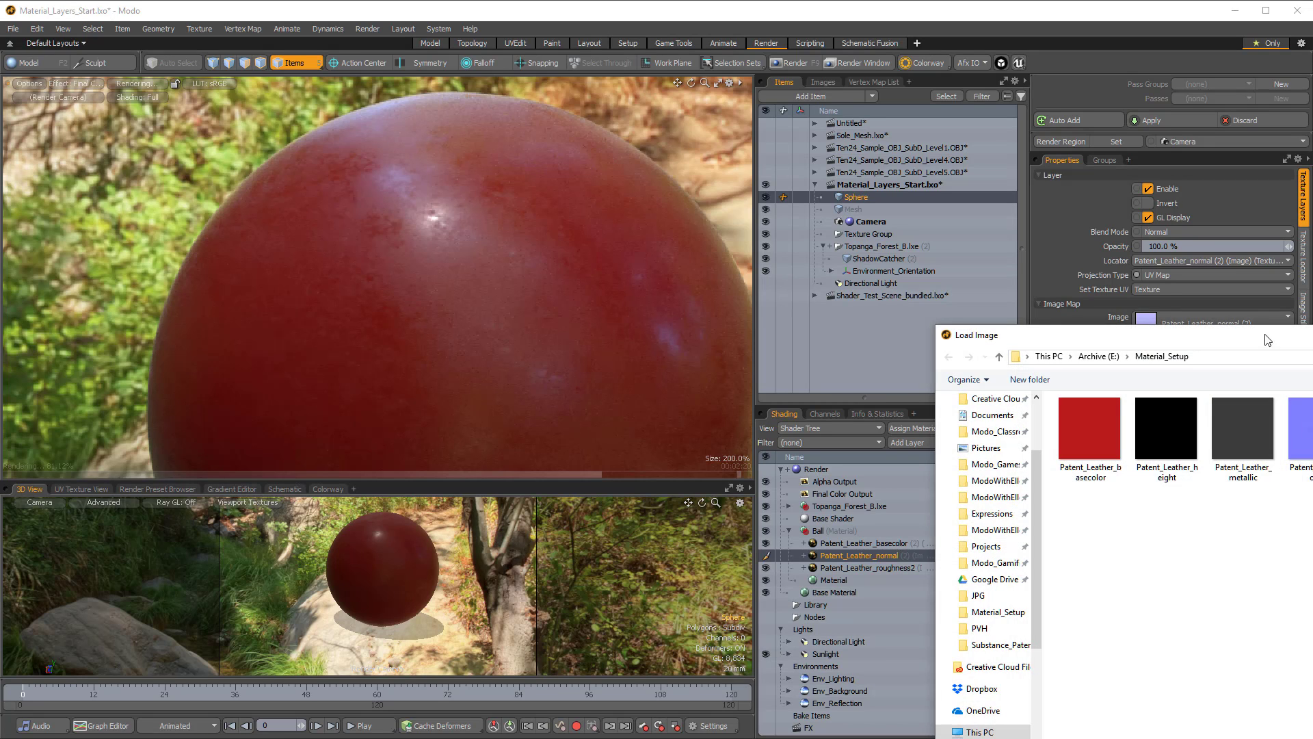
left_click_drag(1266, 333, 710, 199)
left_click(835, 298)
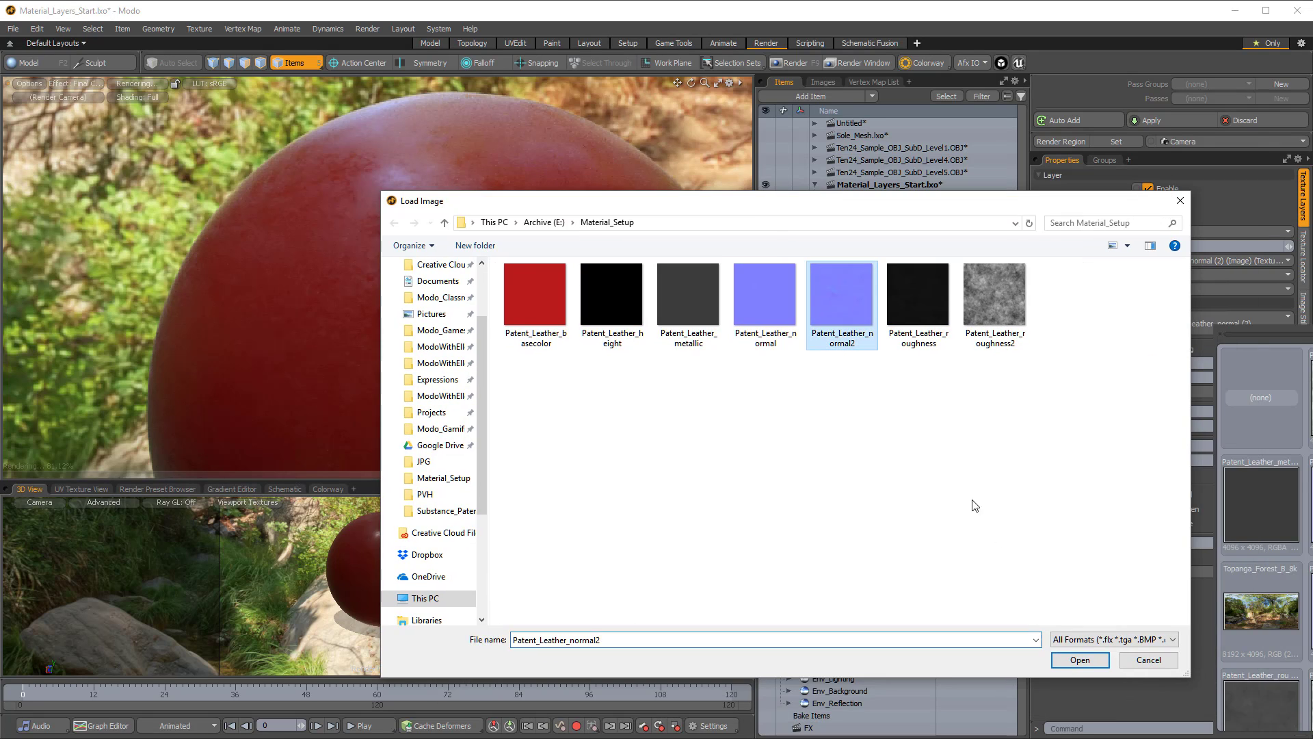
left_click(1083, 661)
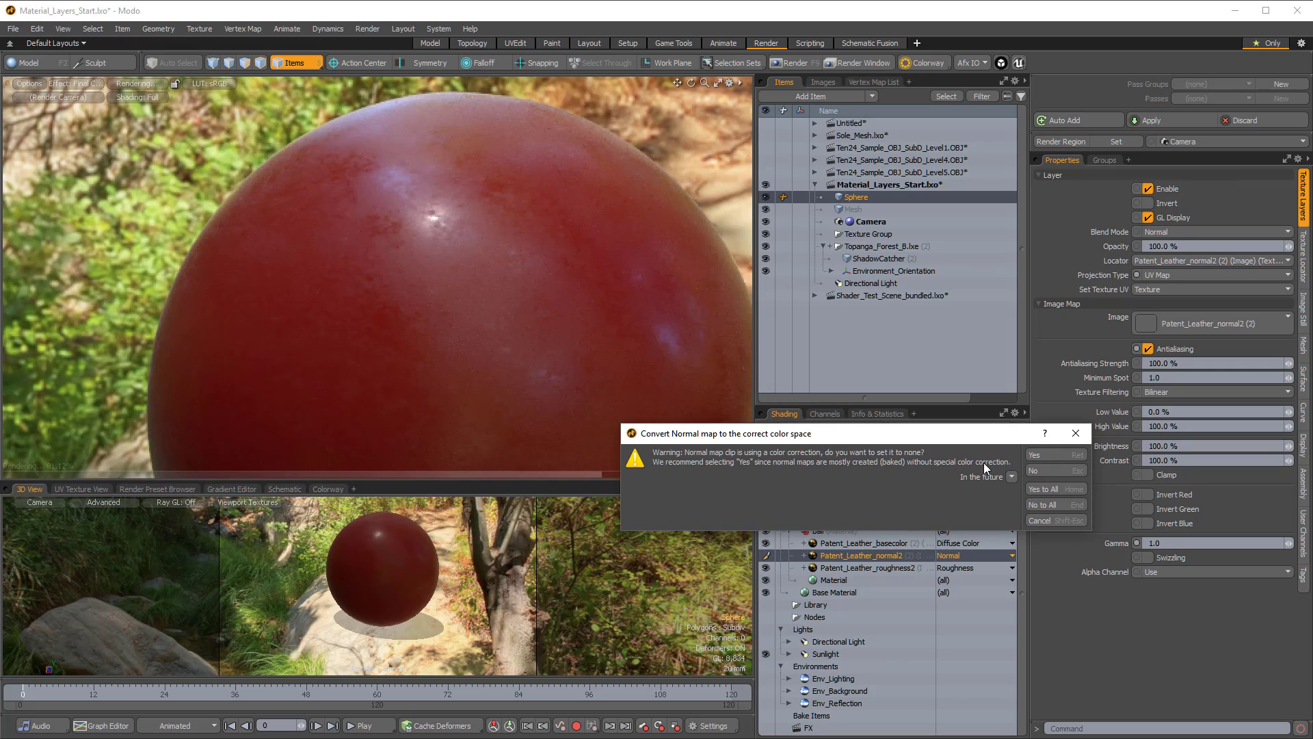
left_click(1012, 473)
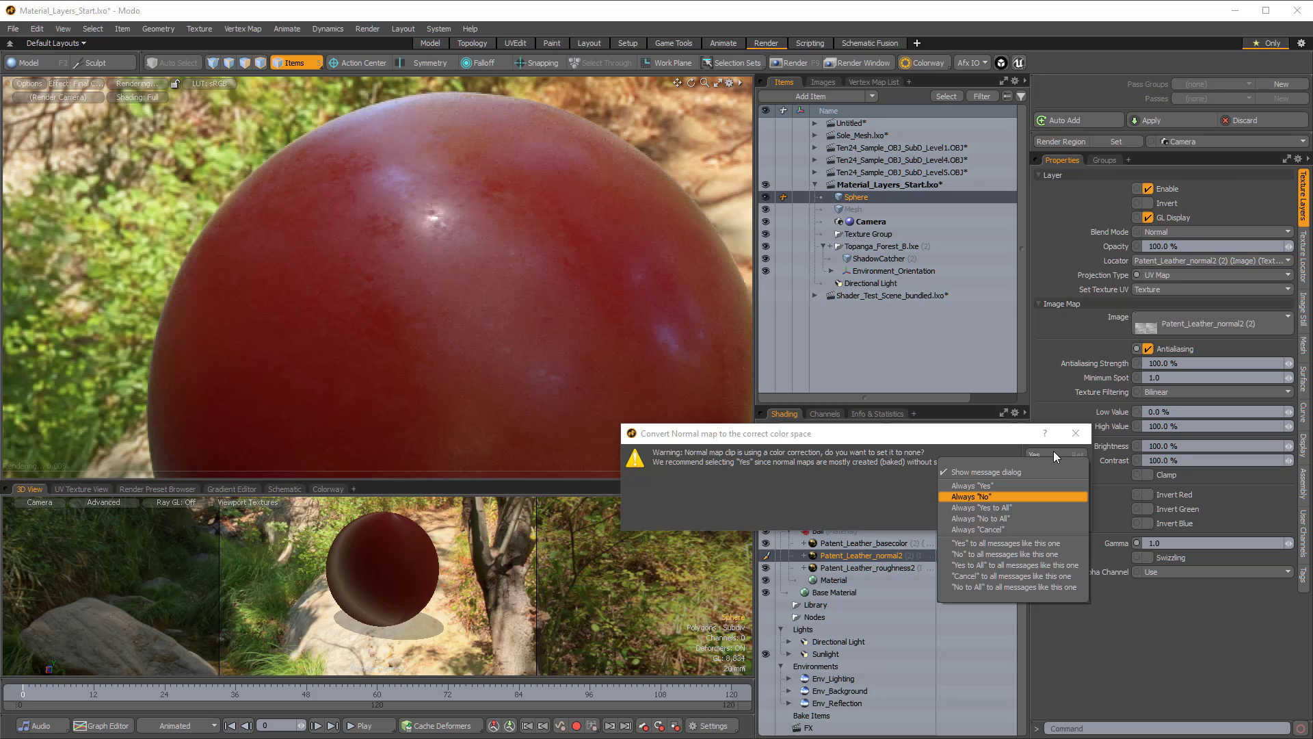
left_click(1048, 452)
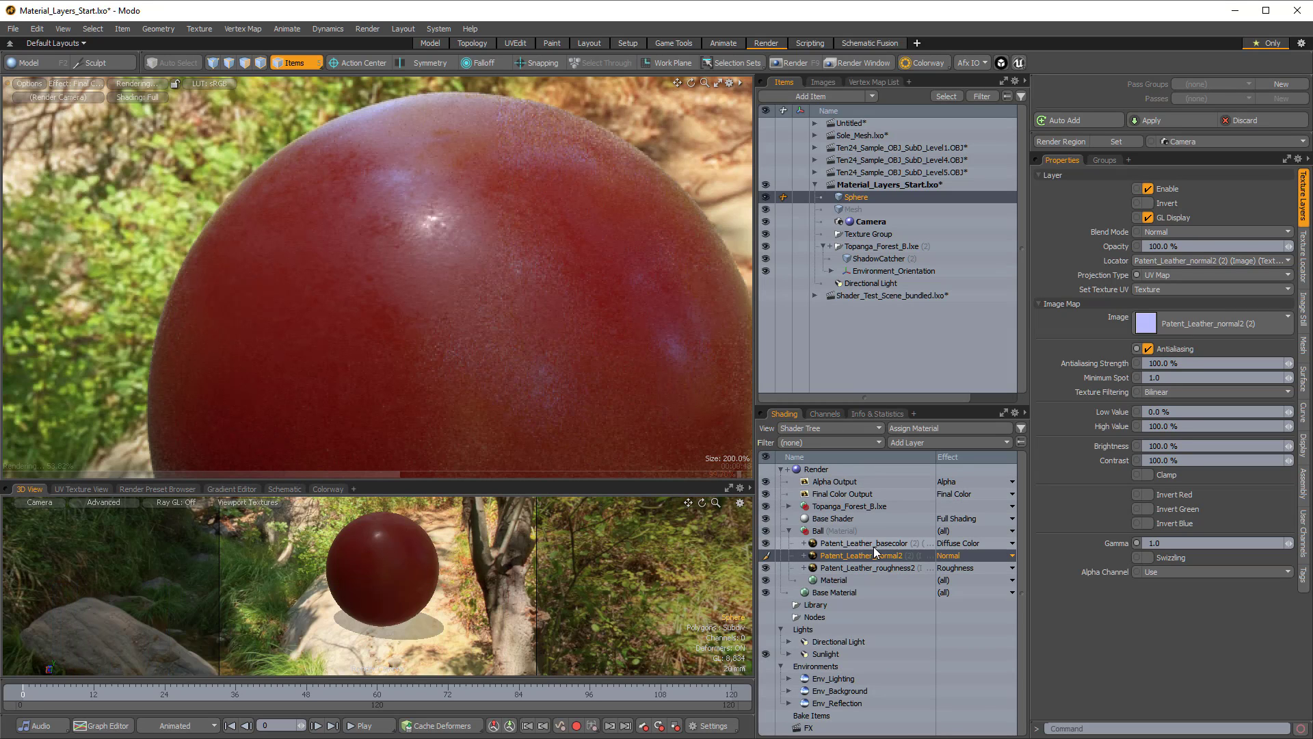
Pause the render preview and create an instance of the Patent_Leather_basecolor layer.
left_click(850, 546)
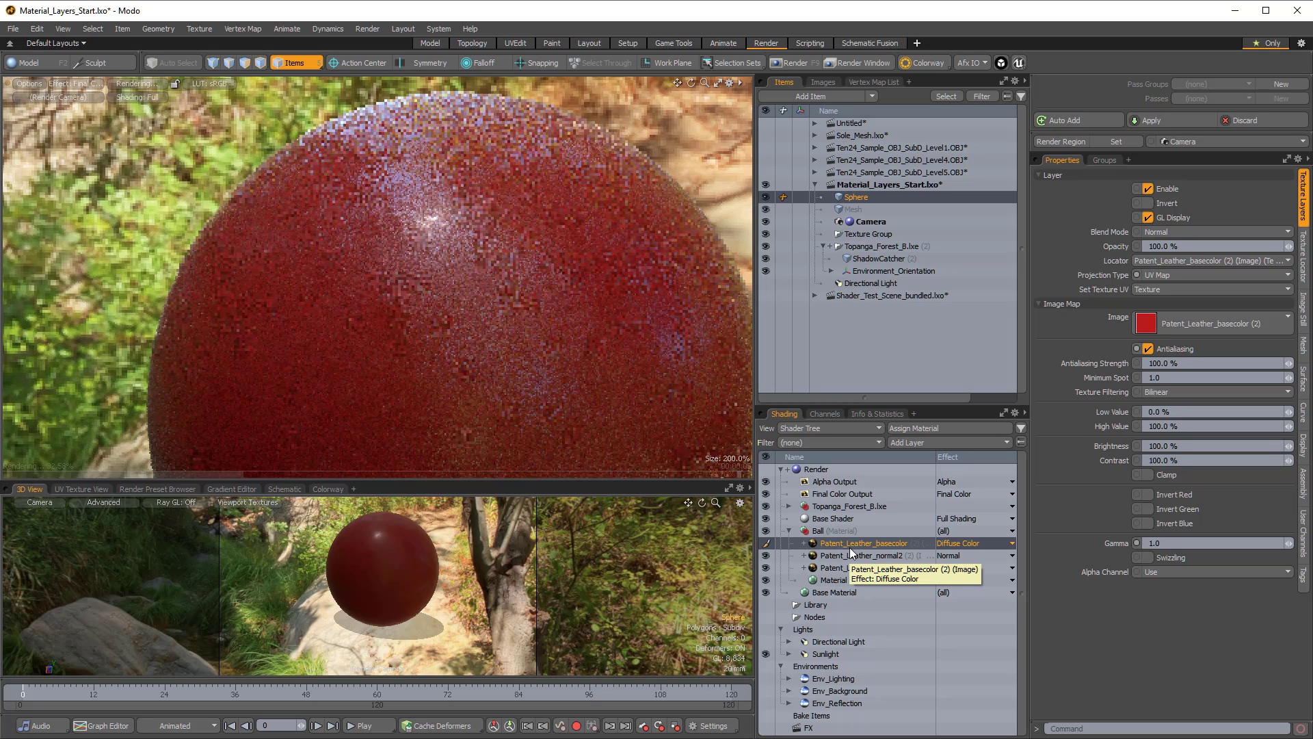
scroll(452, 268, "down", 5)
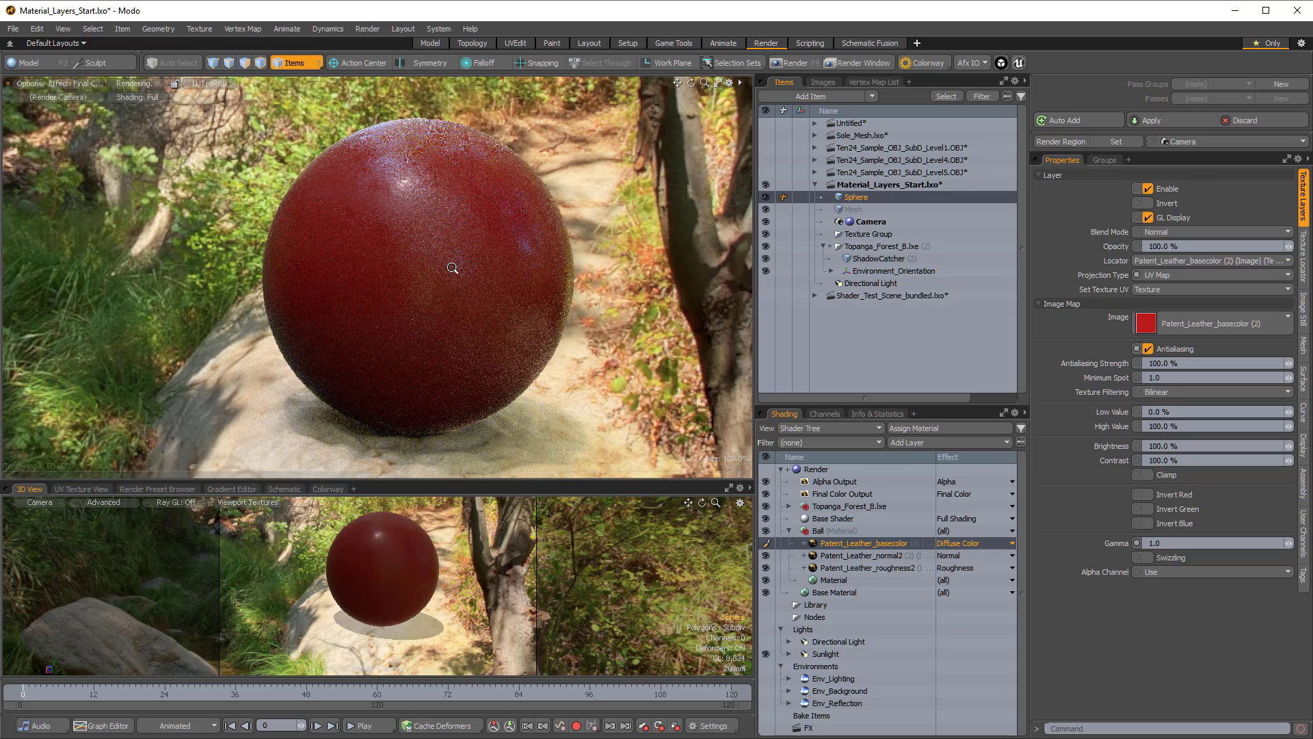
scroll(452, 268, "down", 1)
scroll(451, 266, "up", 1)
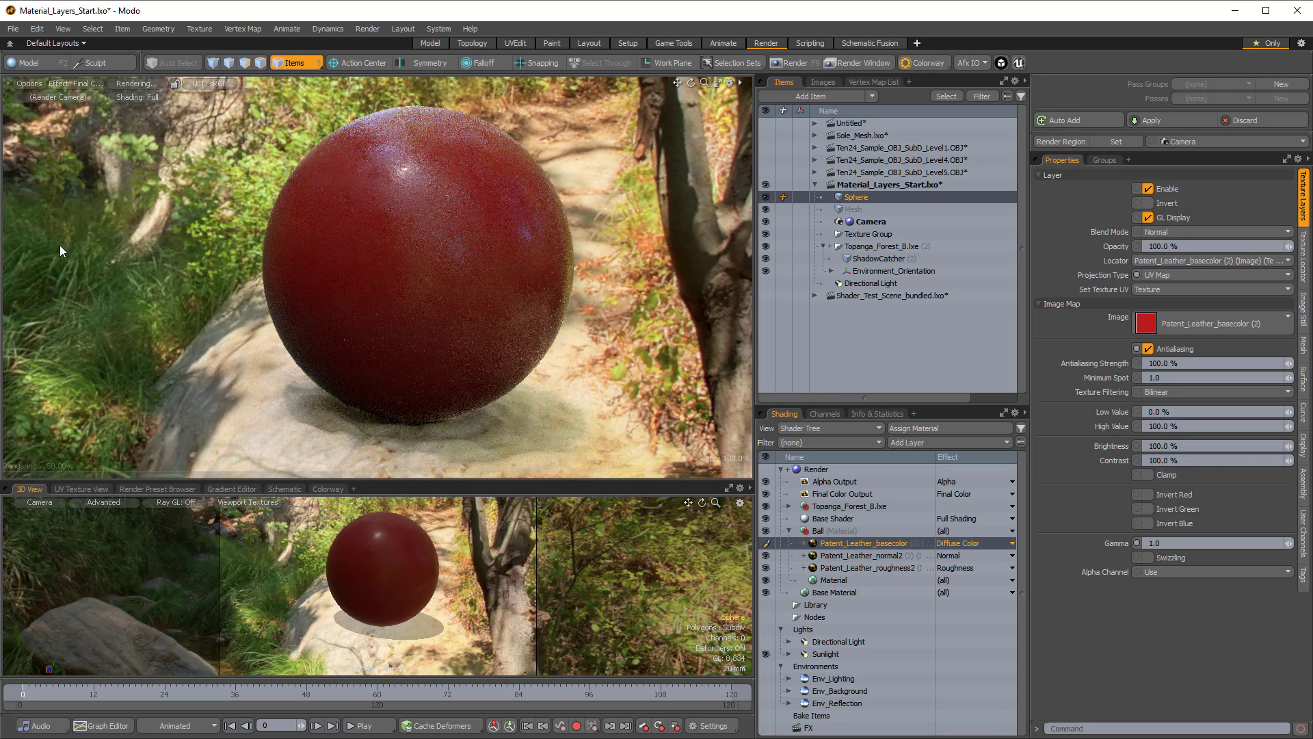
left_click(122, 82)
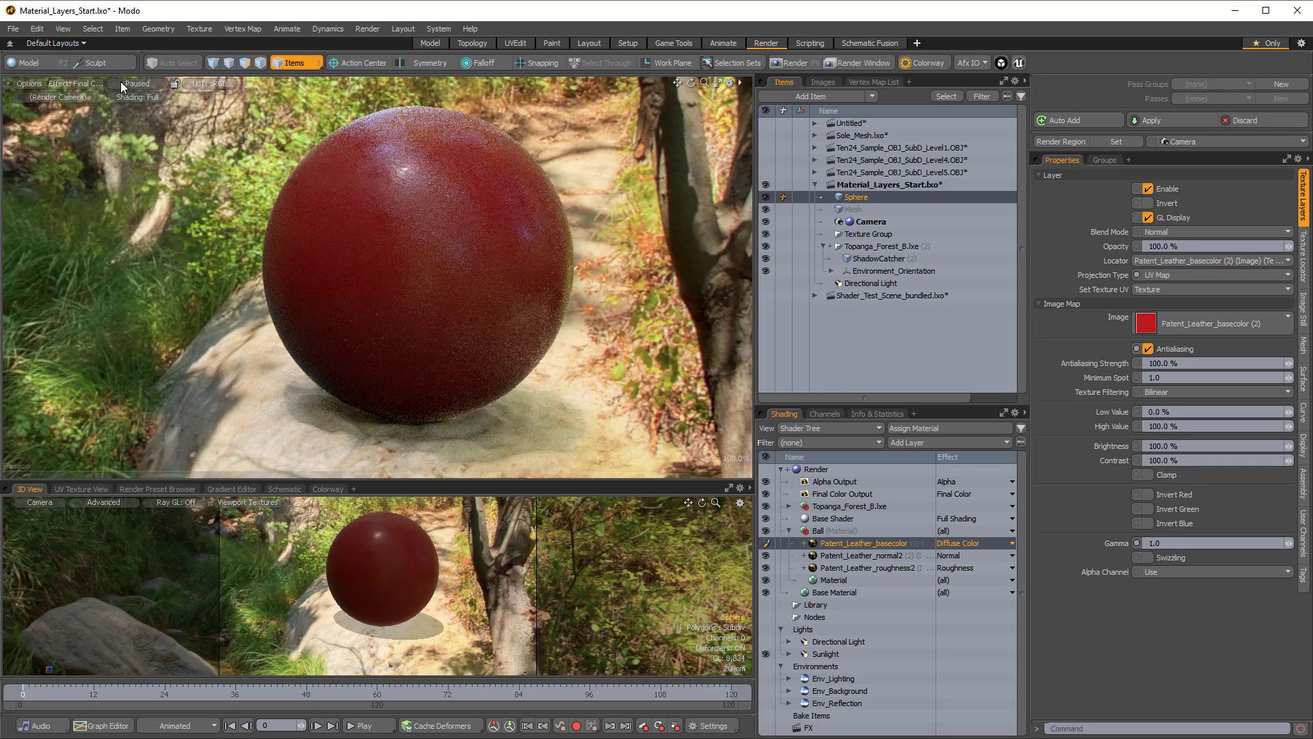
right_click(852, 545)
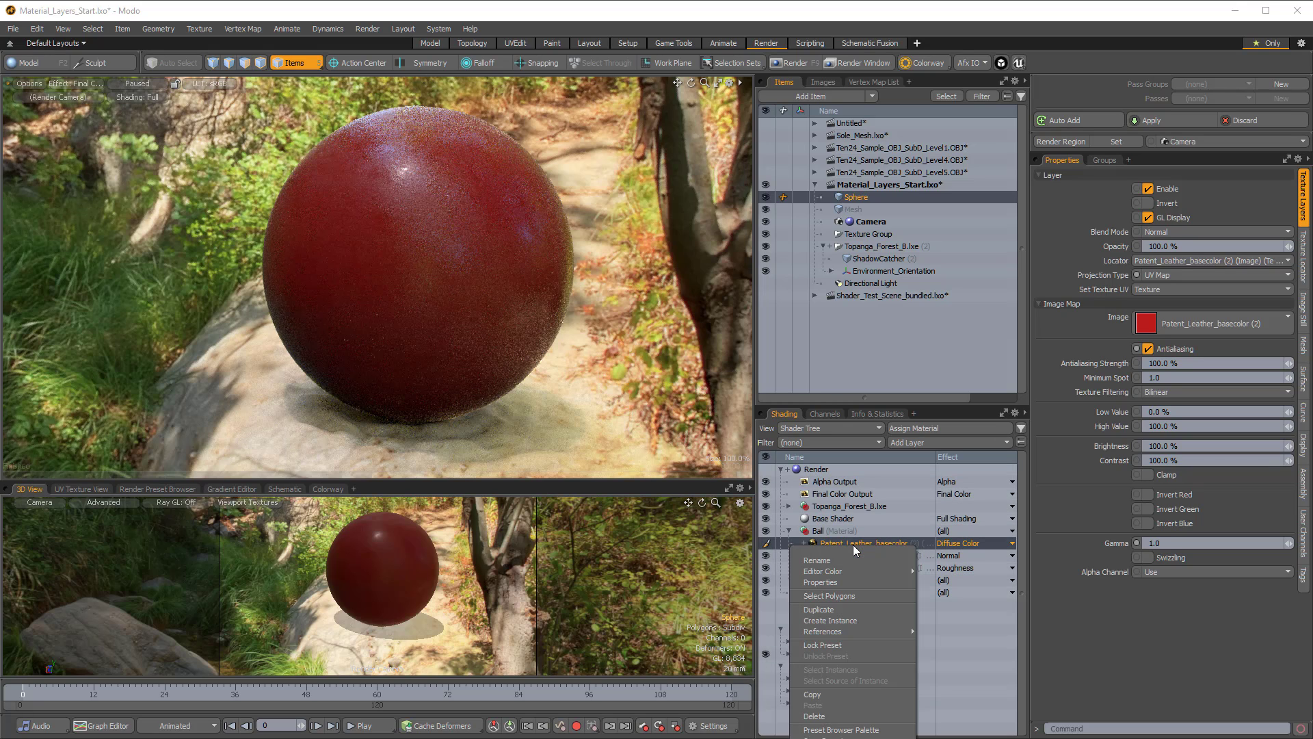
left_click(832, 622)
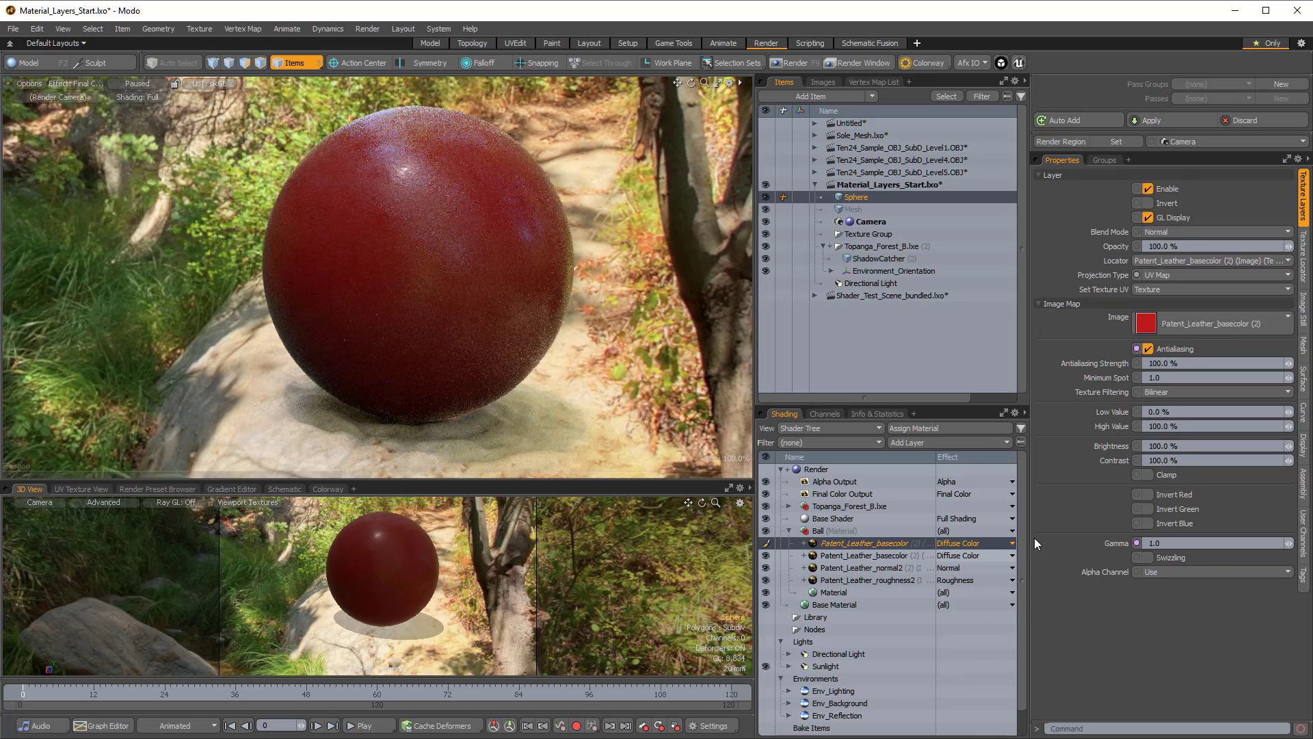
Set the instanced basecolor layer's effect to Specular Color and resume the render preview.
left_click(1013, 544)
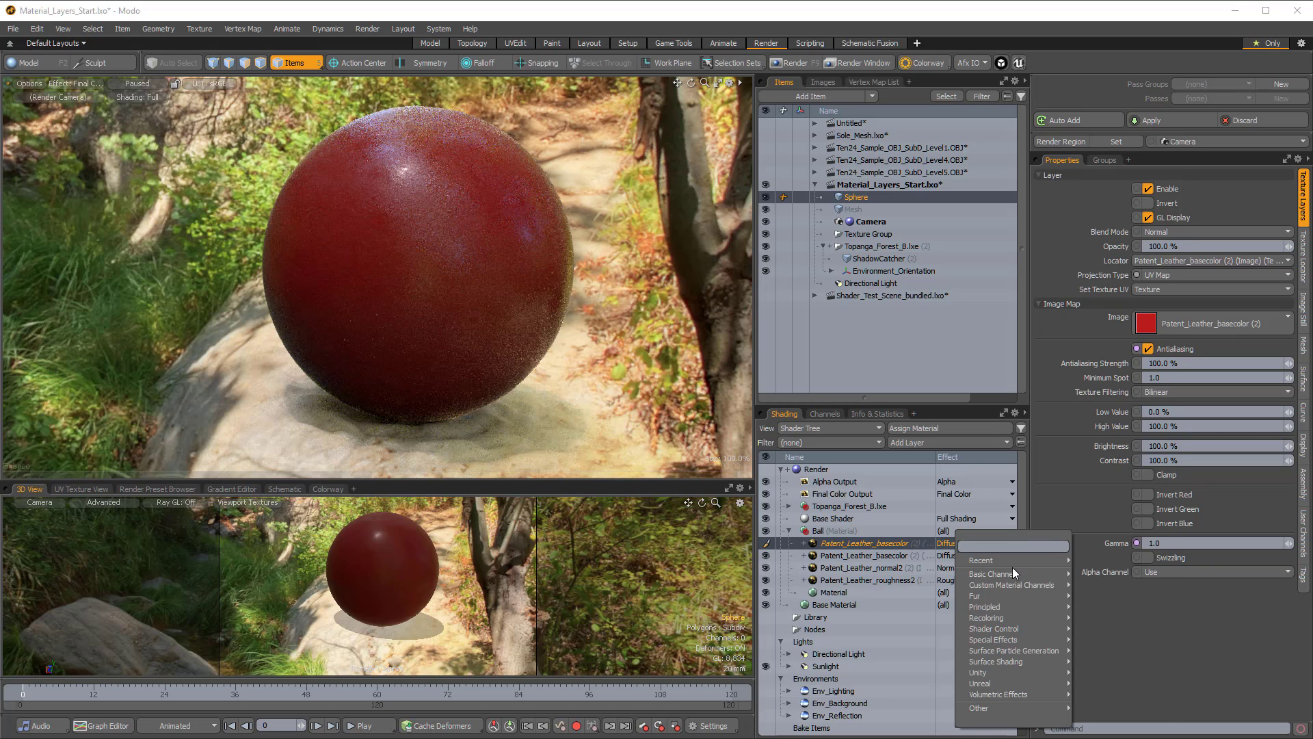
mouse_move(1016, 574)
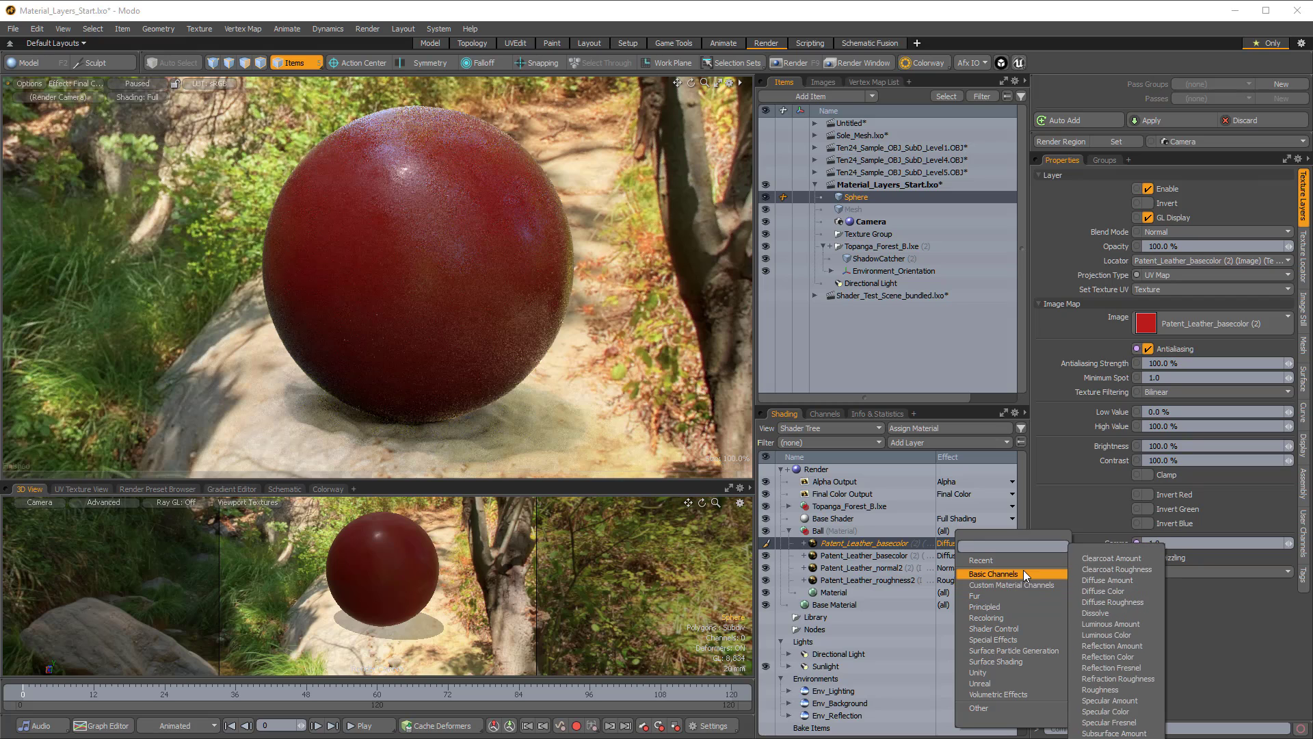
left_click(1118, 713)
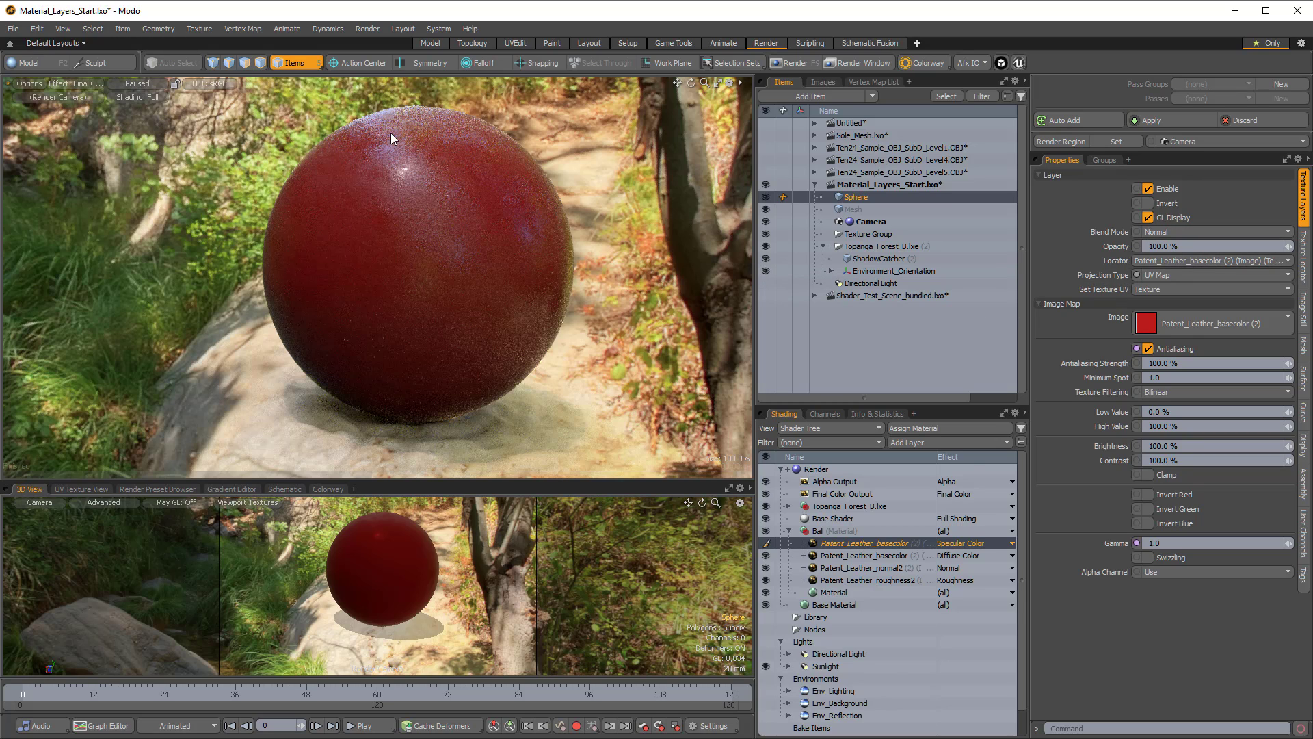
left_click(132, 83)
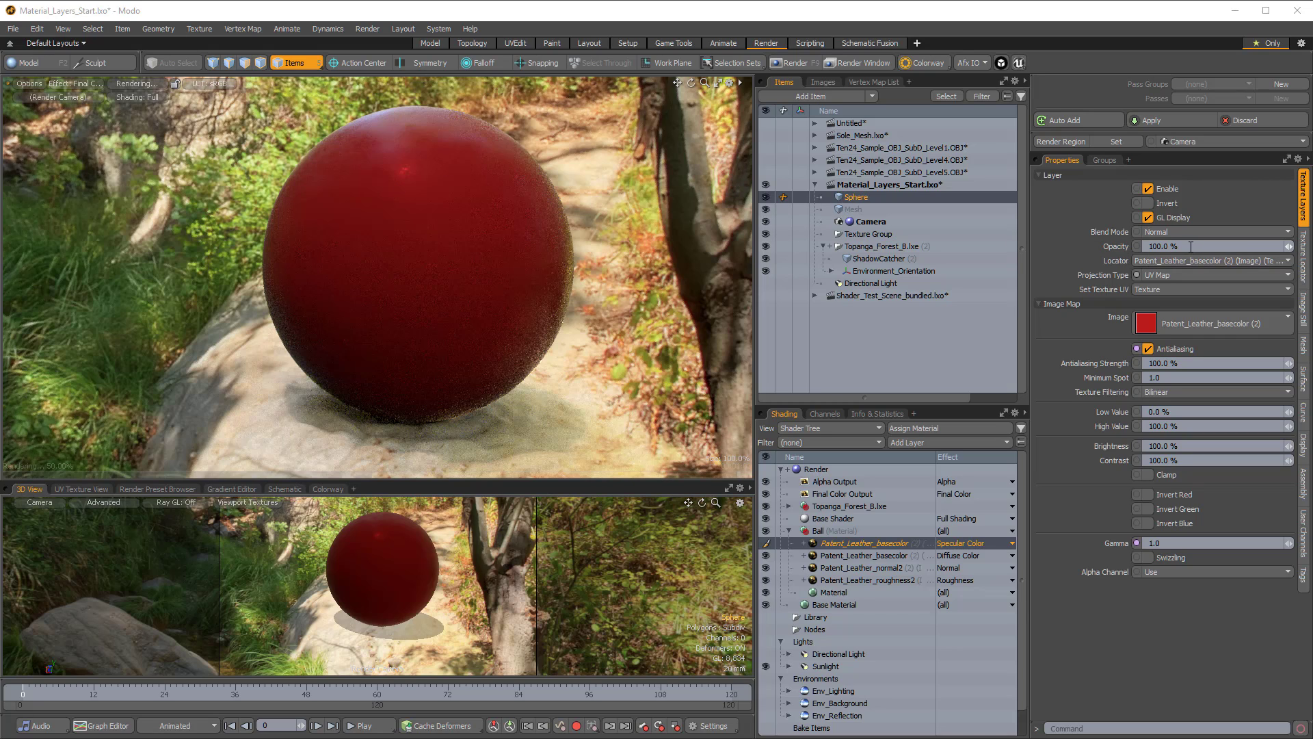
Set the opacity of the instanced Specular Color layer to 20%.
left_click(1151, 245)
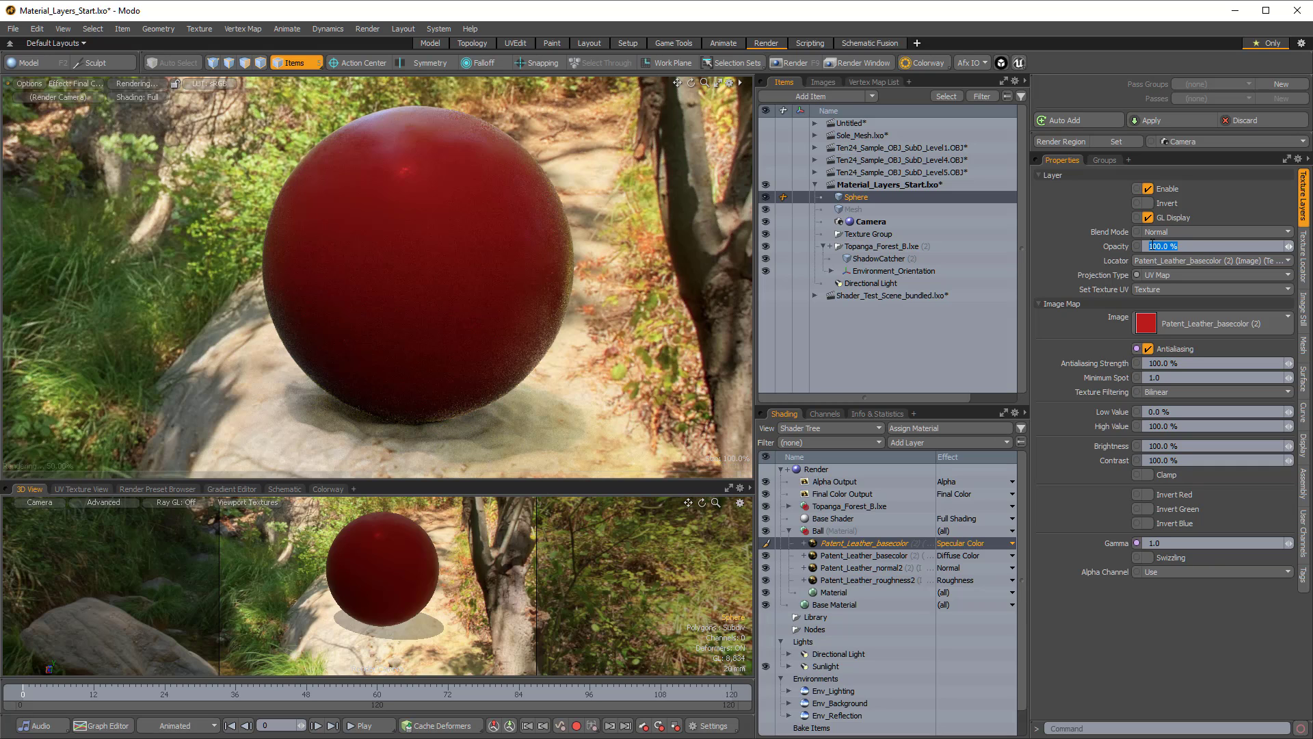
type("20")
key("Tab")
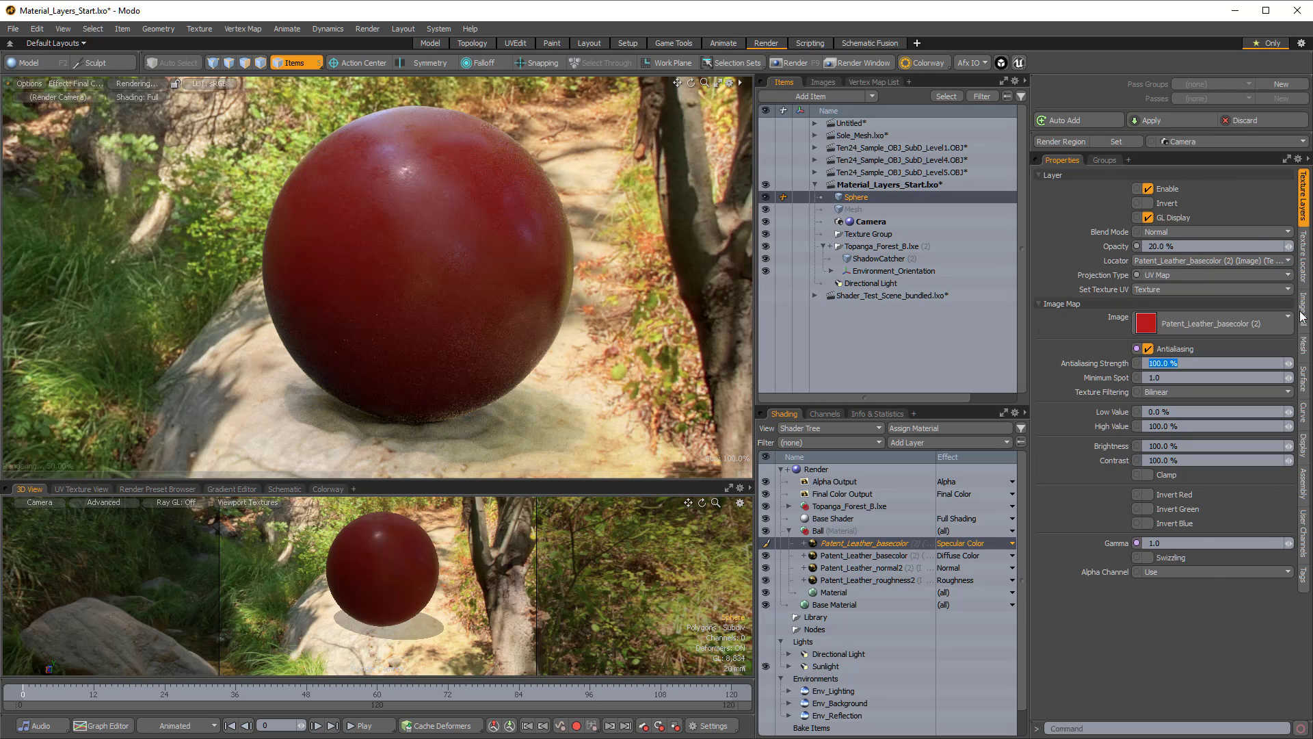
Set the scene's render antialiasing filter to Mitchell-Netravali.
left_click(816, 468)
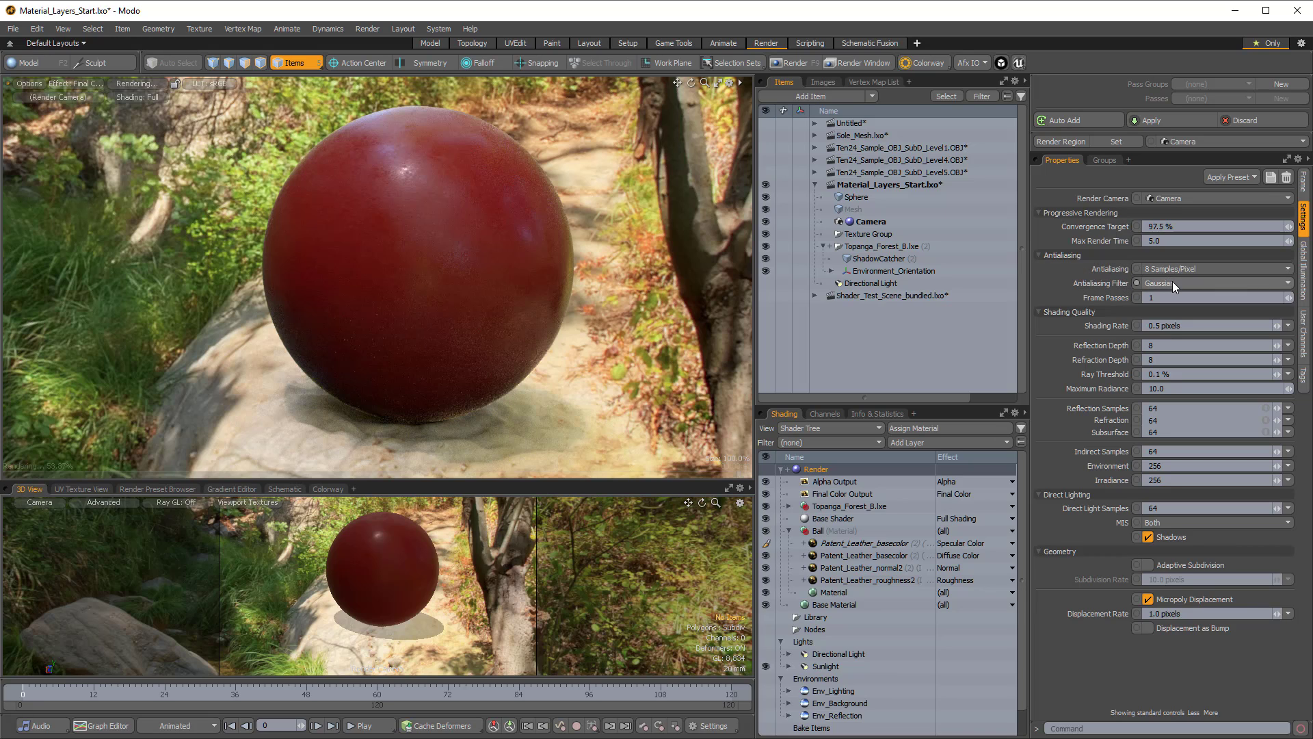
left_click(1195, 283)
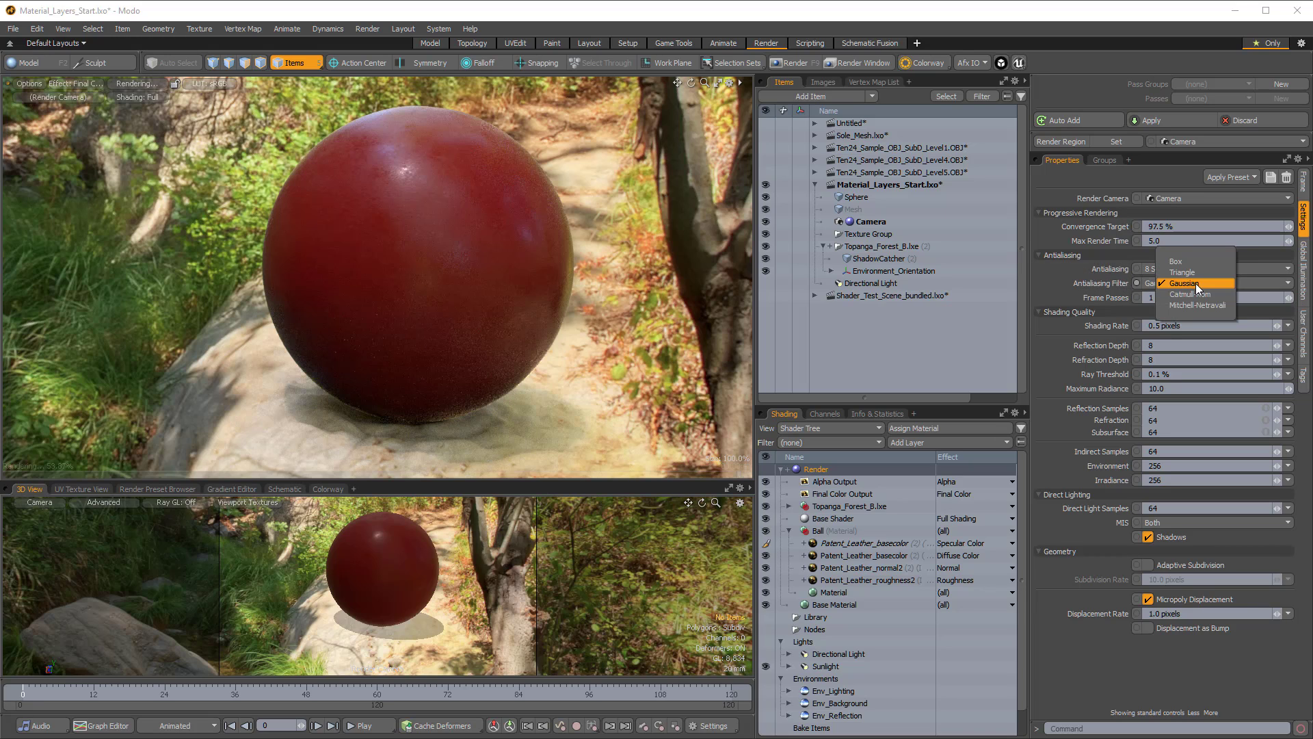
left_click(1211, 303)
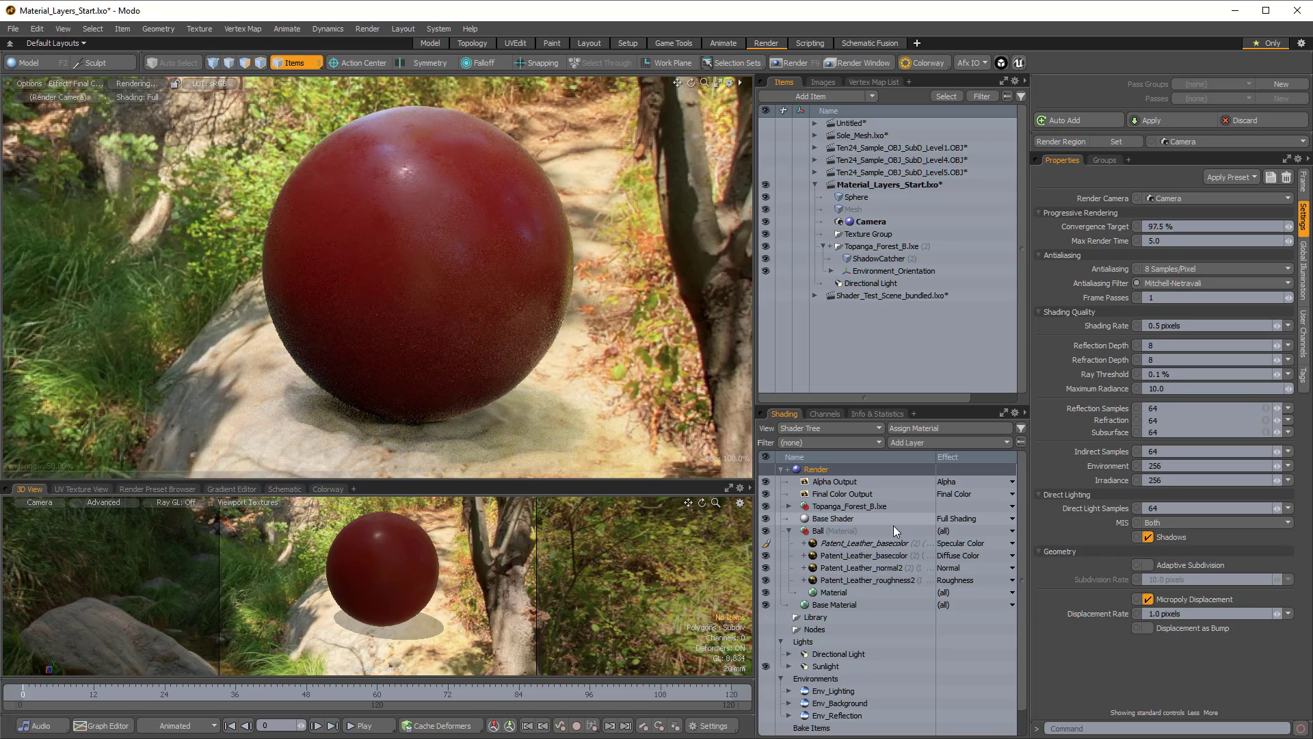
Show the Ball group's Material channels down to Per-Ray Fresnel.
left_click(834, 592)
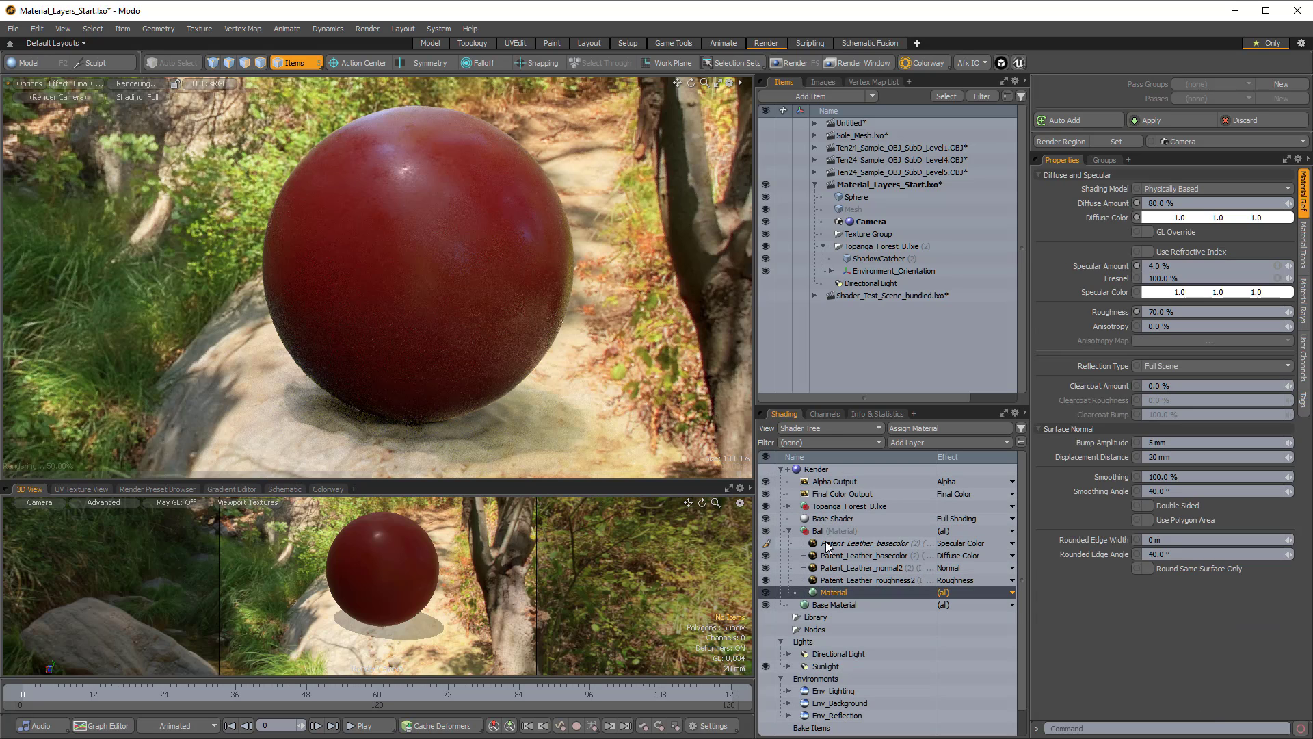
left_click(827, 414)
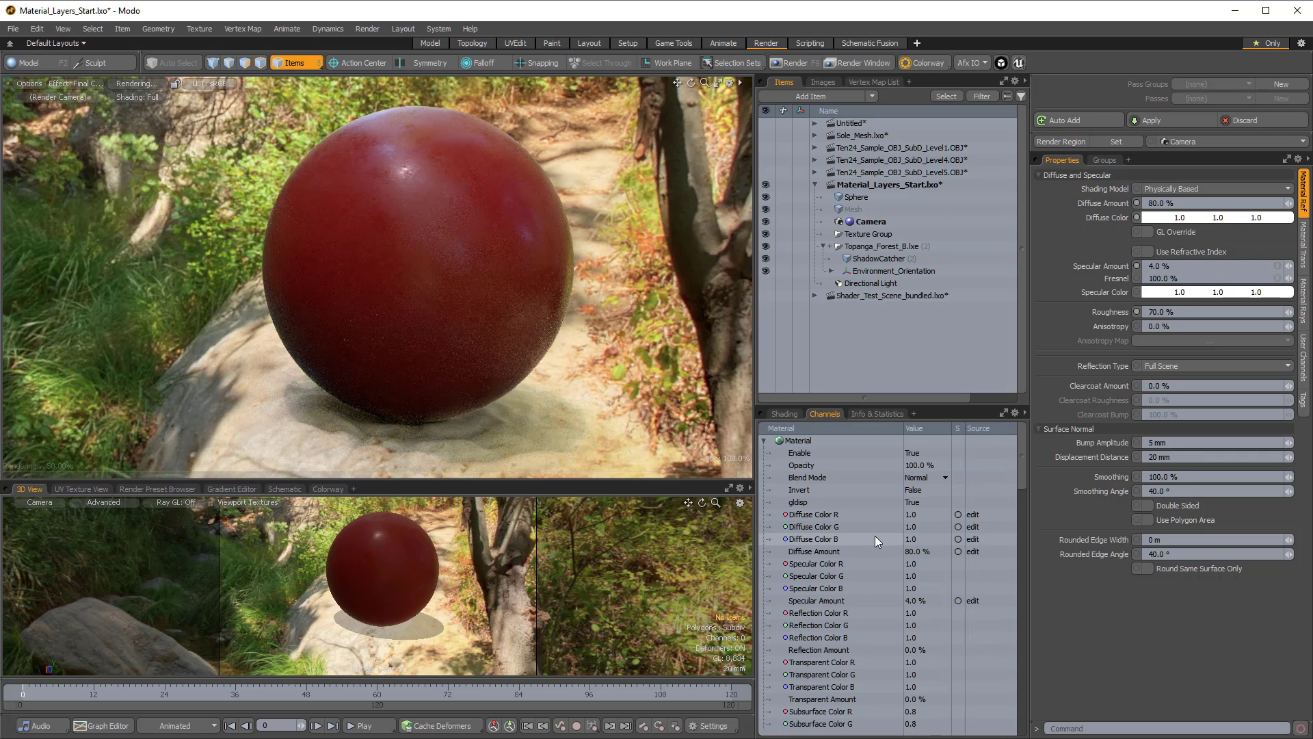
scroll(863, 560, "down", 5)
scroll(851, 559, "down", 10)
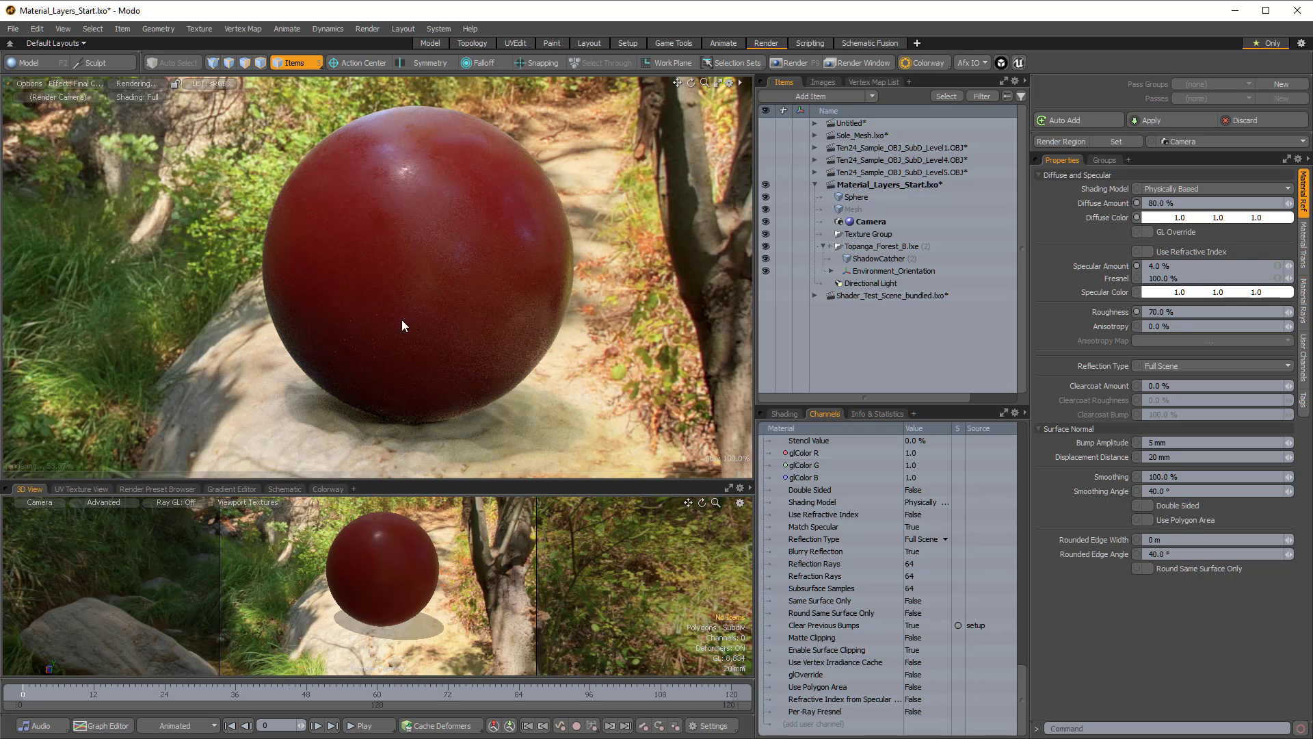
Pause the render preview and split its viewport to get a second preview beside it for comparison.
left_click(129, 86)
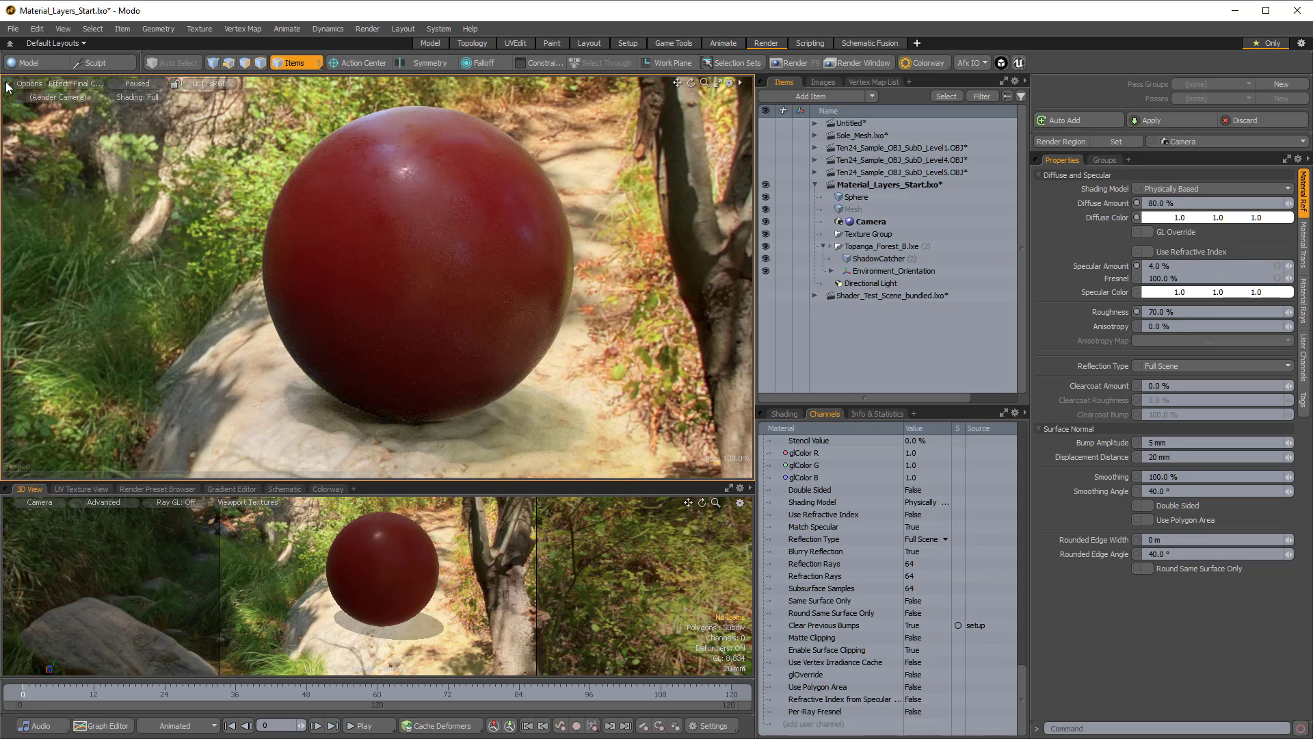
left_click_drag(6, 86, 492, 198, "ctrl+alt")
left_click_drag(194, 237, 178, 289, "ctrl+alt")
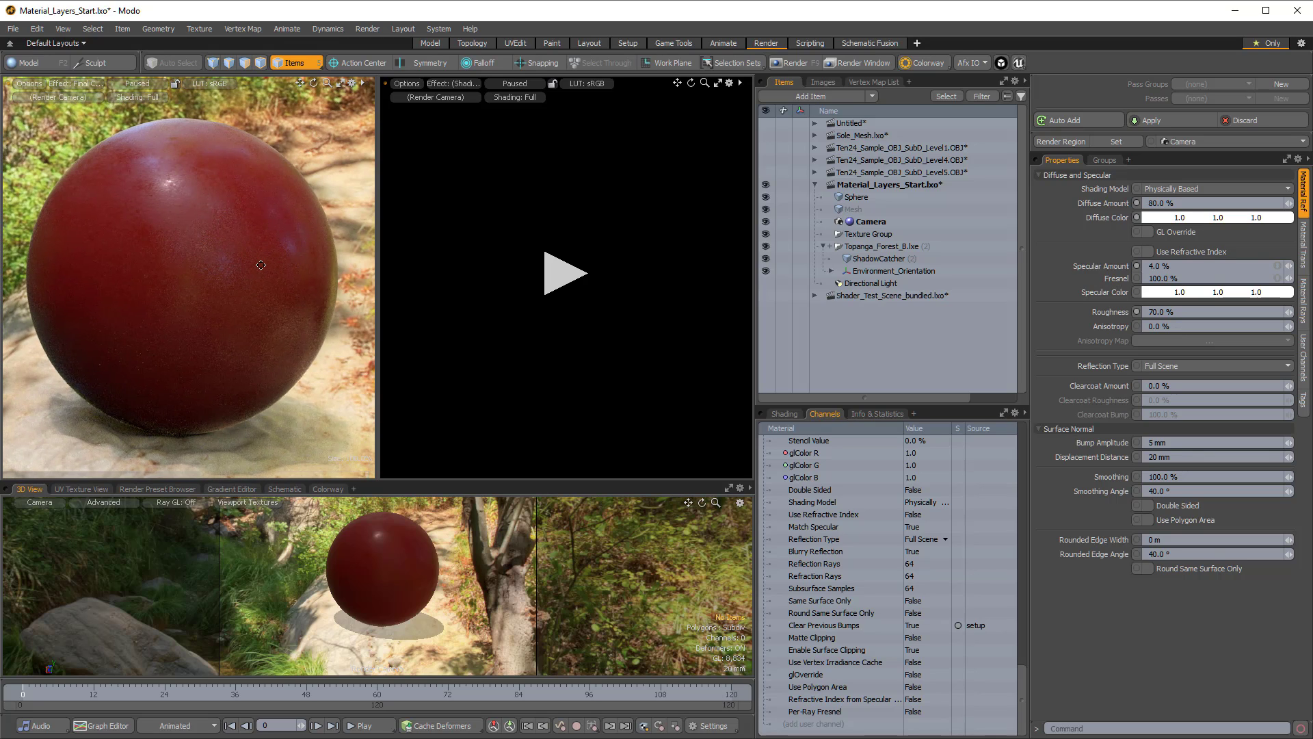
Set the material's Per-Ray Fresnel channel to True and start rendering in the second preview.
left_click(911, 713)
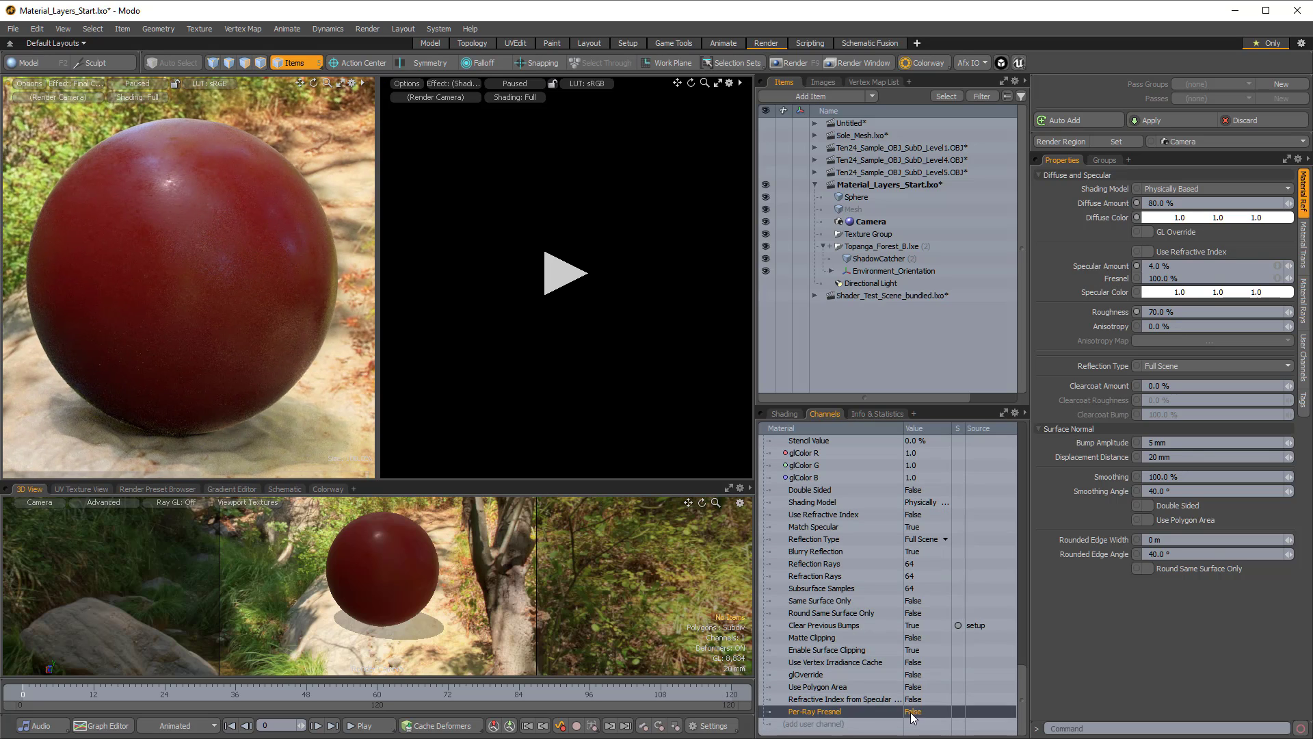
left_click(912, 714)
left_click(563, 276)
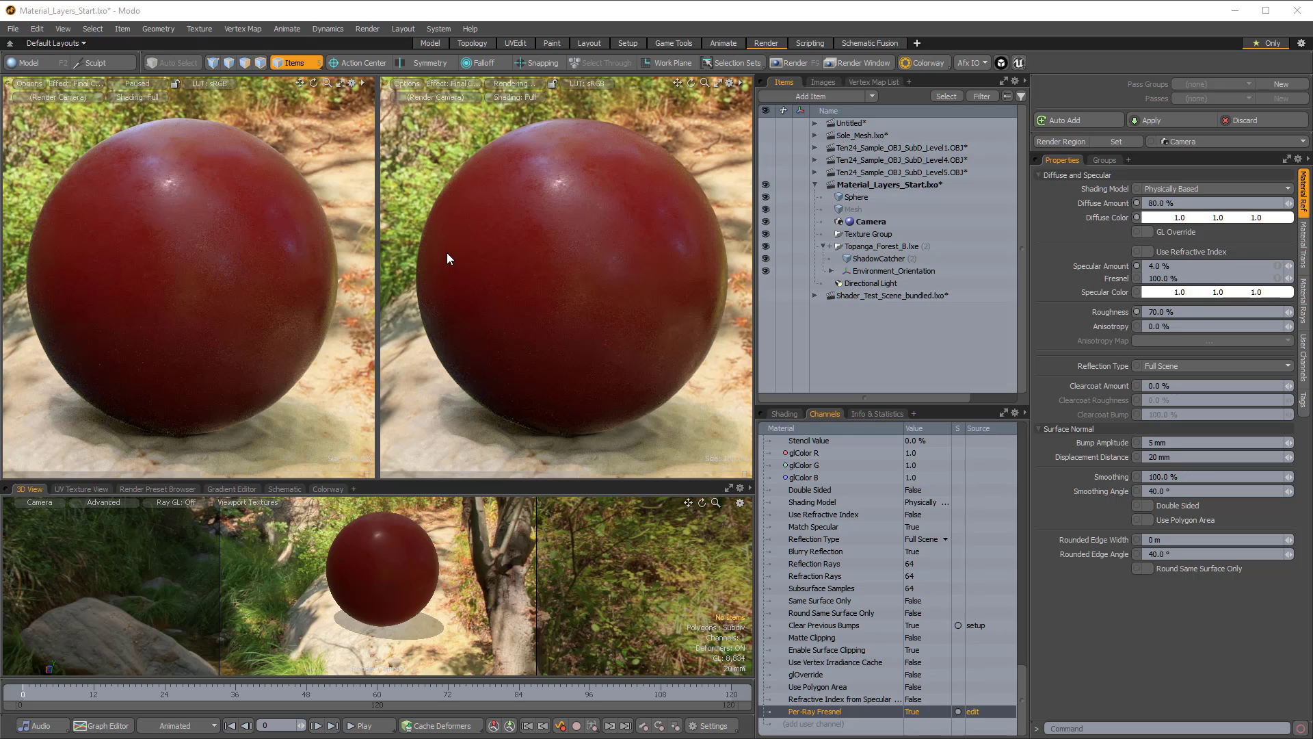
Add a Gradient processing layer above the instanced Specular Color layer in the Ball material group.
left_click(784, 414)
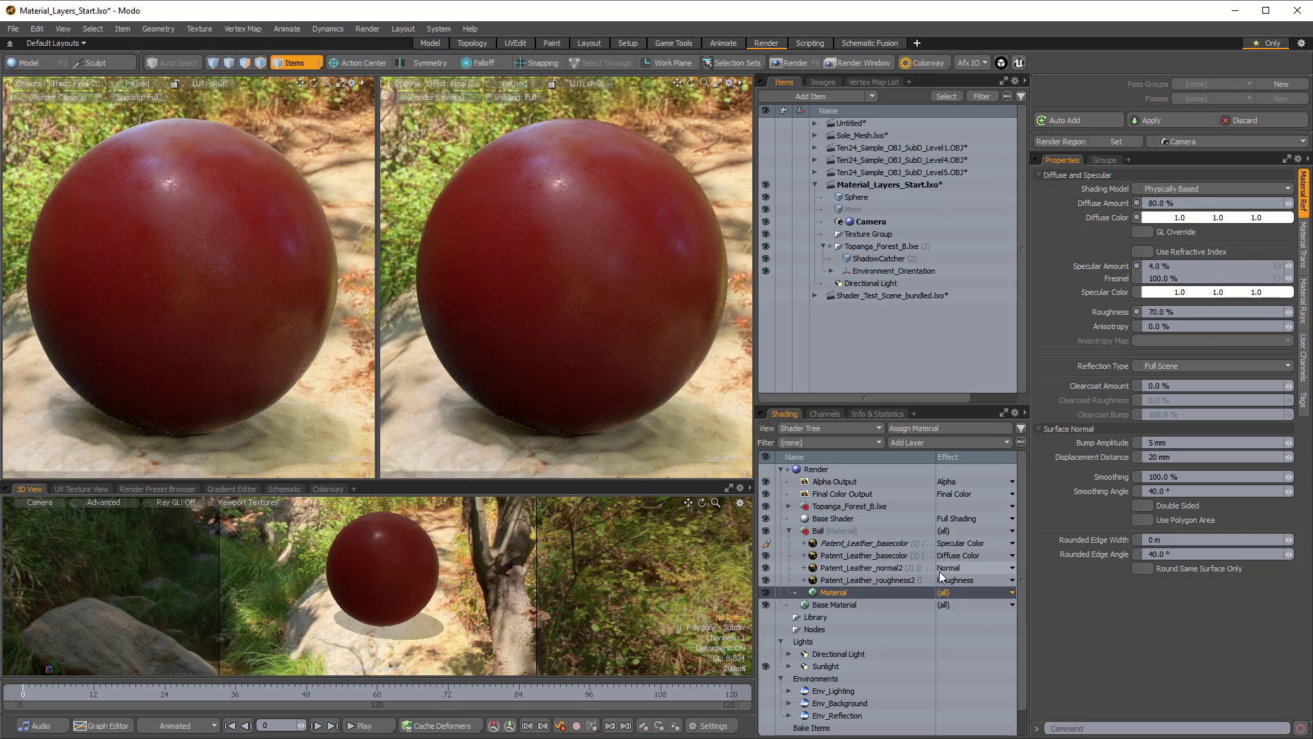
left_click(850, 543)
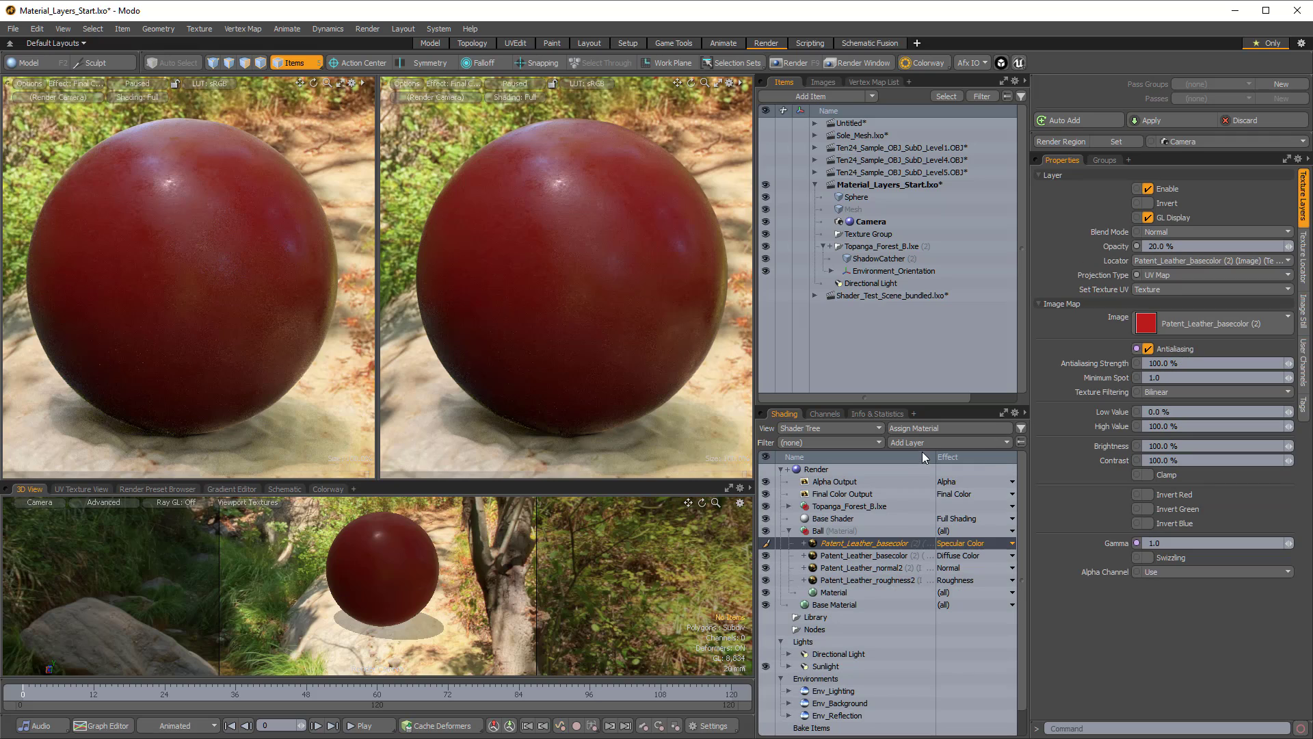
left_click(922, 443)
mouse_move(928, 527)
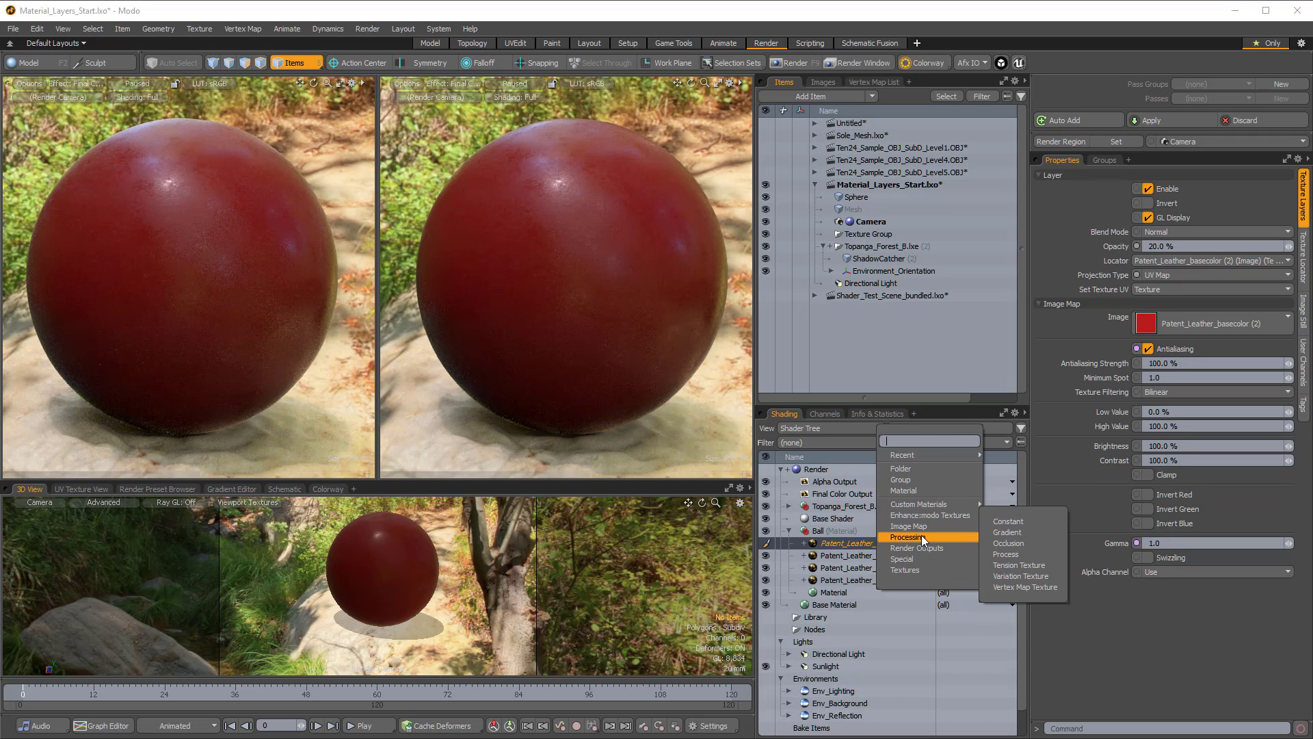
left_click(1020, 530)
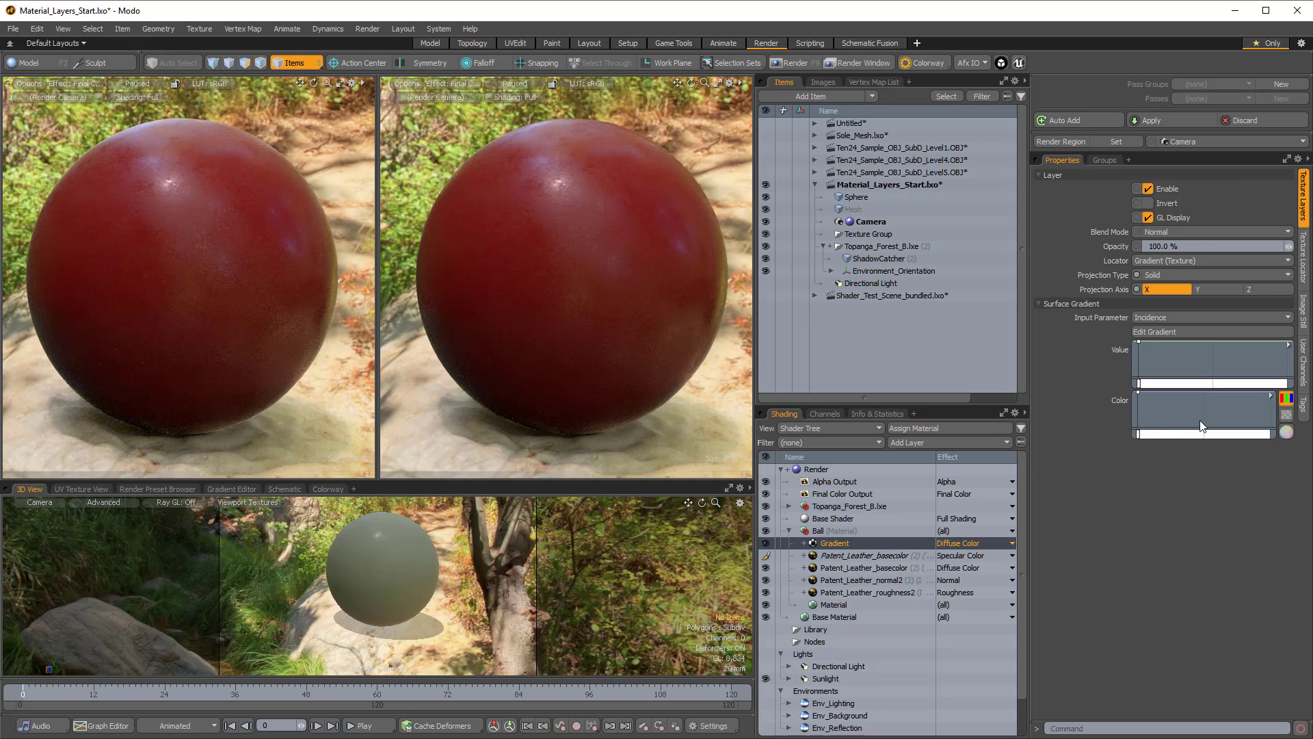
Add a dark gray key of about 0.24 at the far end of the incidence gradient's color ramp and check it in the Gradient Editor.
left_click(1269, 419)
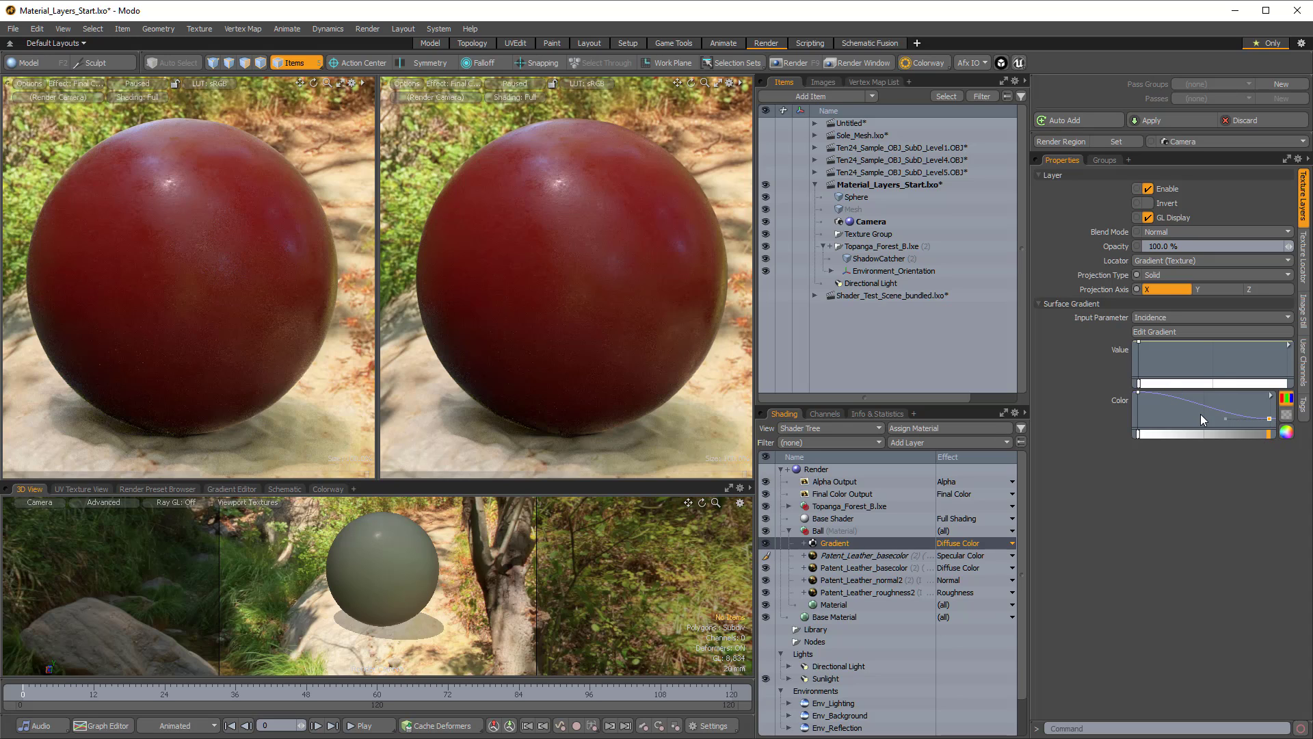
left_click(1180, 331)
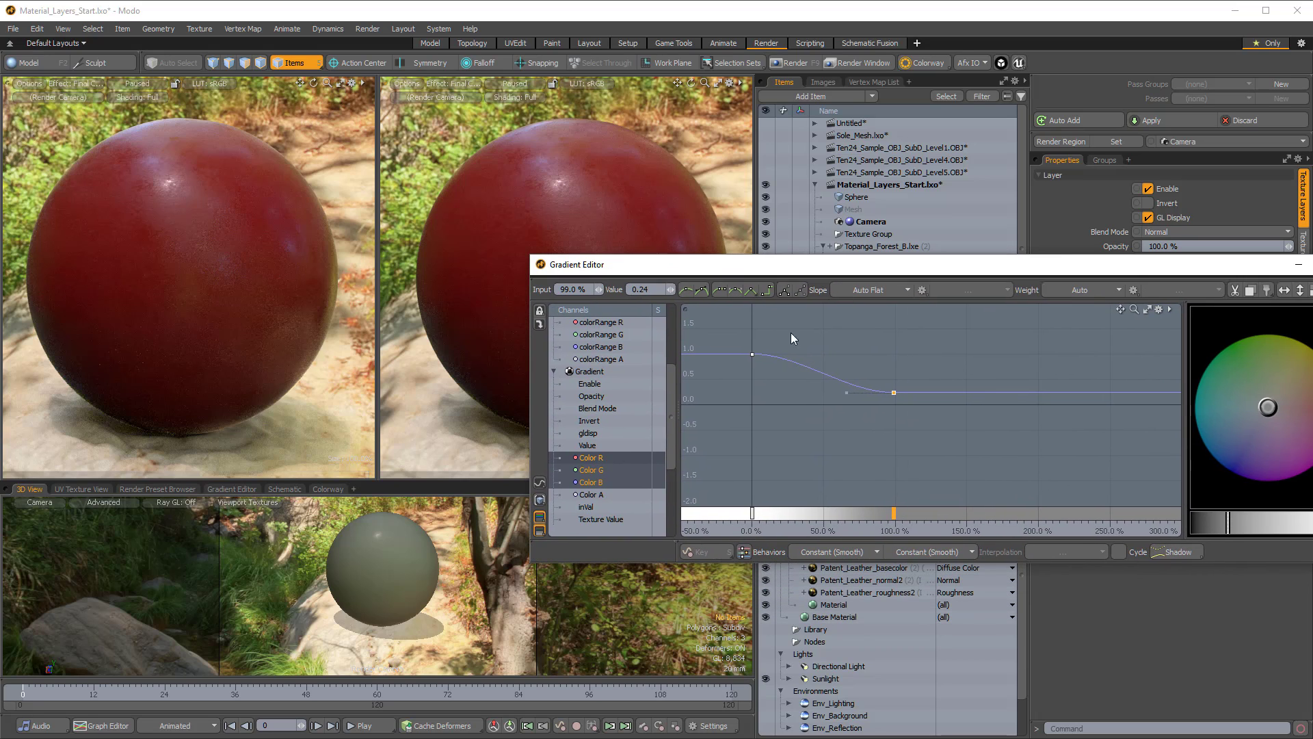
left_click(601, 286)
left_click(1312, 265)
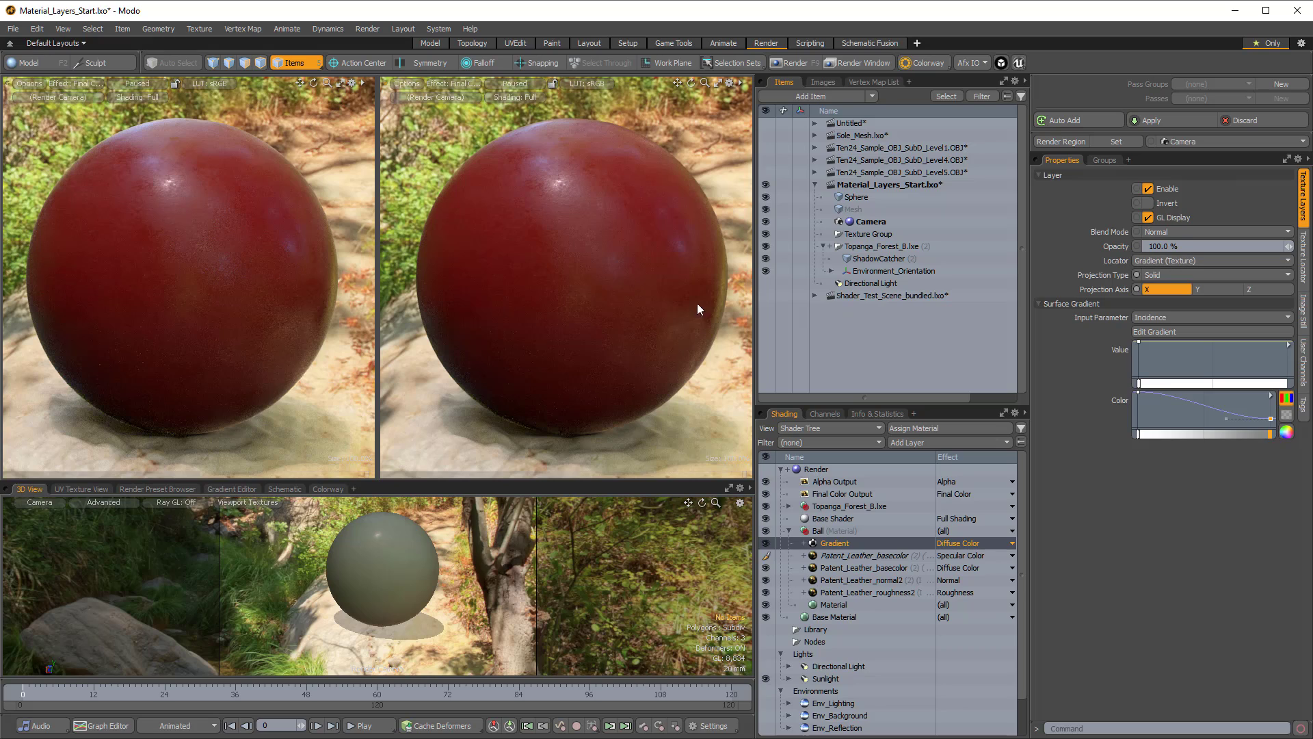
Set the Gradient layer's opacity to 40% and its blend mode to Multiply.
left_click(1195, 244)
type("40")
key("Return")
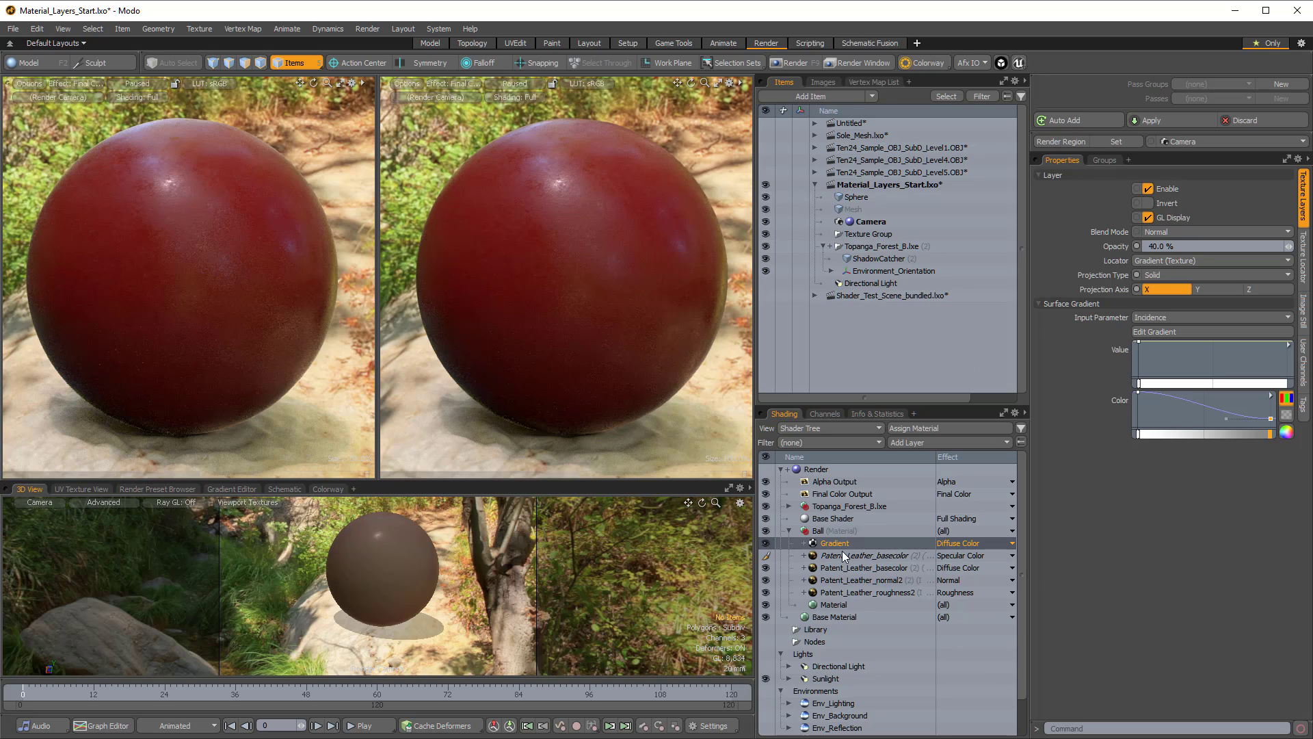
left_click(1177, 230)
left_click(1170, 292)
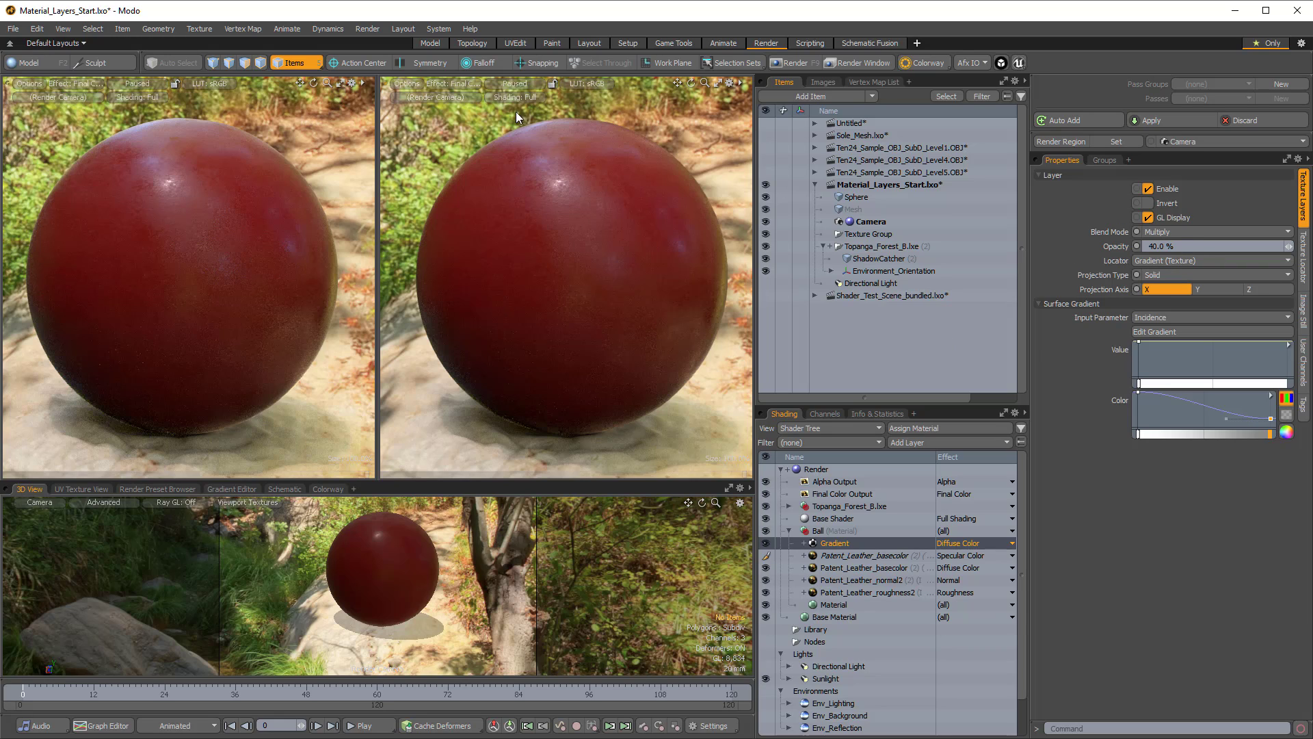
Resume rendering in the first preview and select the Ball group's Material layer.
left_click(130, 83)
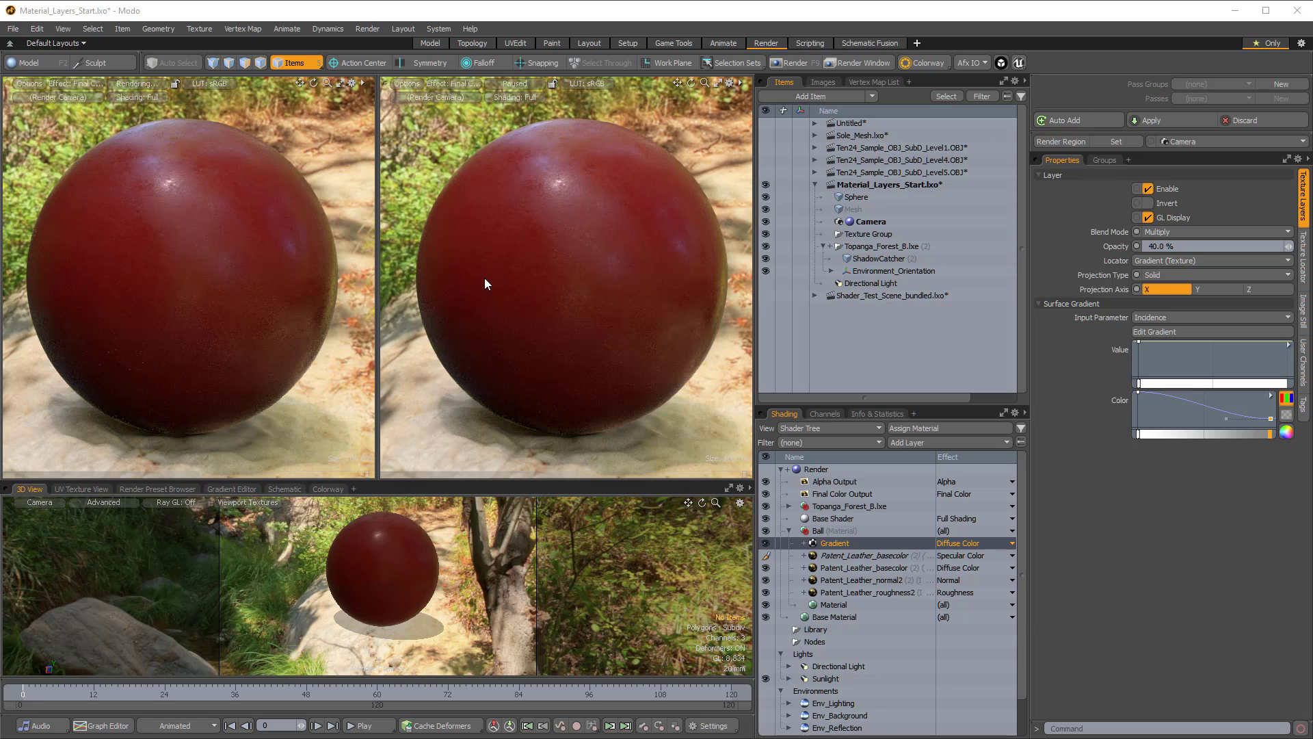
left_click(914, 603)
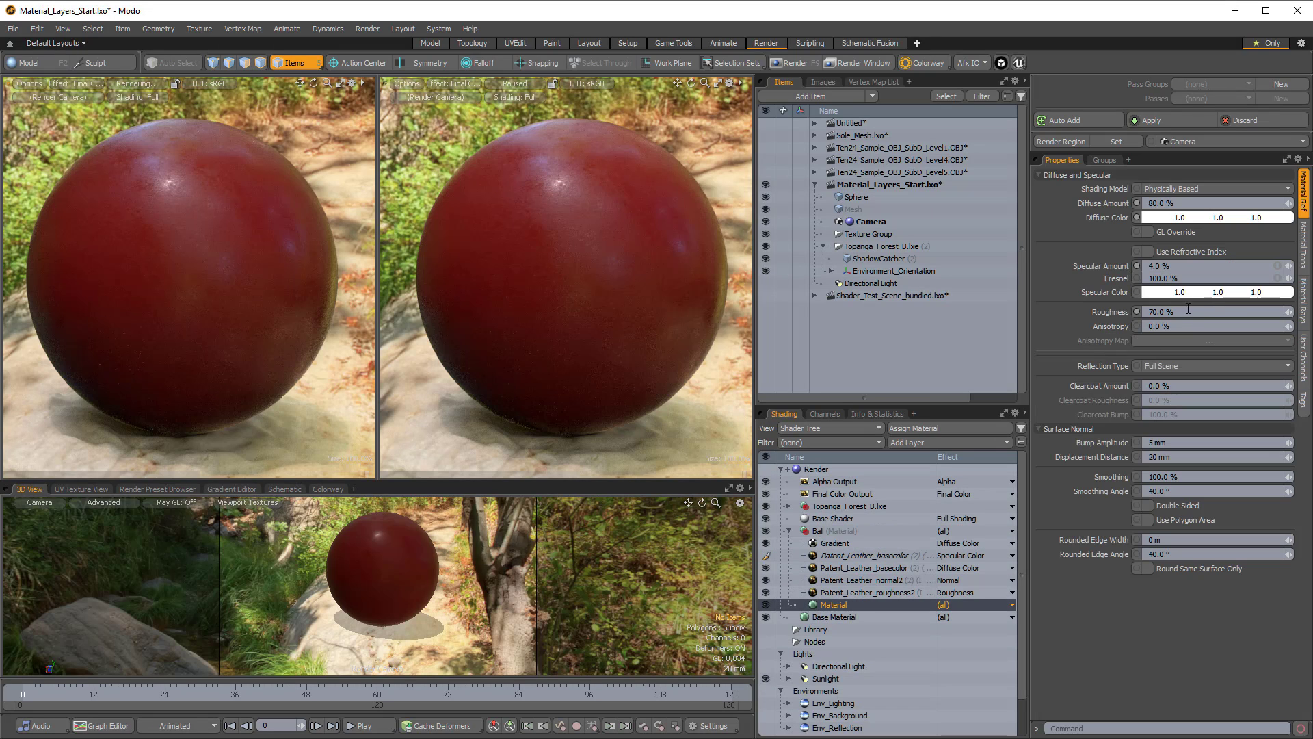